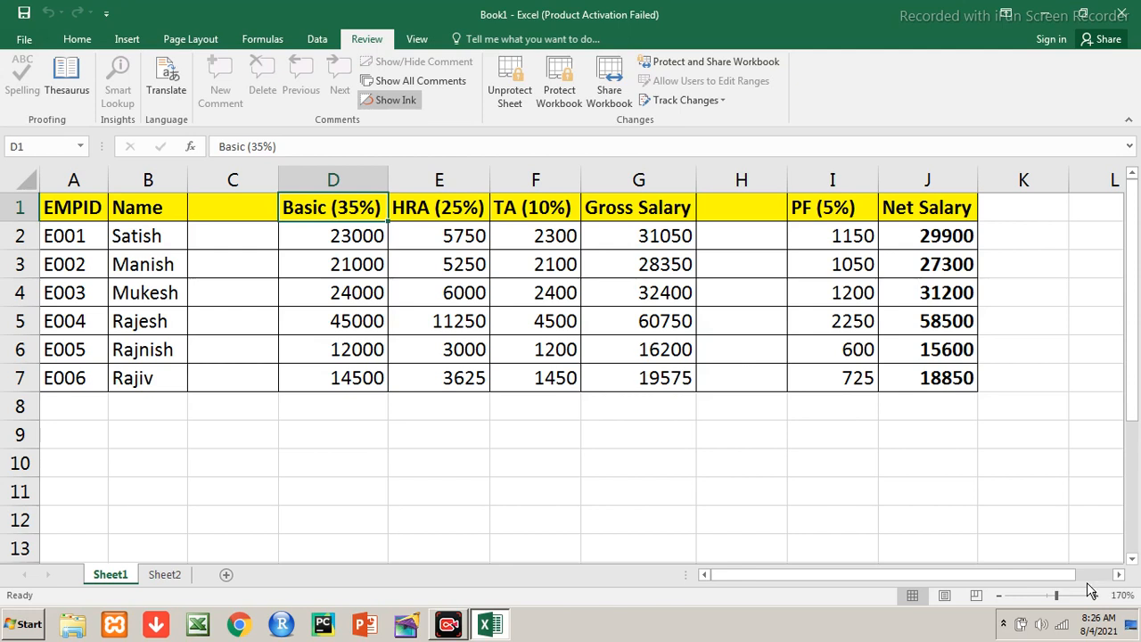
# Select the blocks in turn: EMPID/Name (A1:B7), salary columns D1:G7, and PF/Net Salary columns
pyautogui.press('Left')
pyautogui.press('Left')
pyautogui.press('Left')
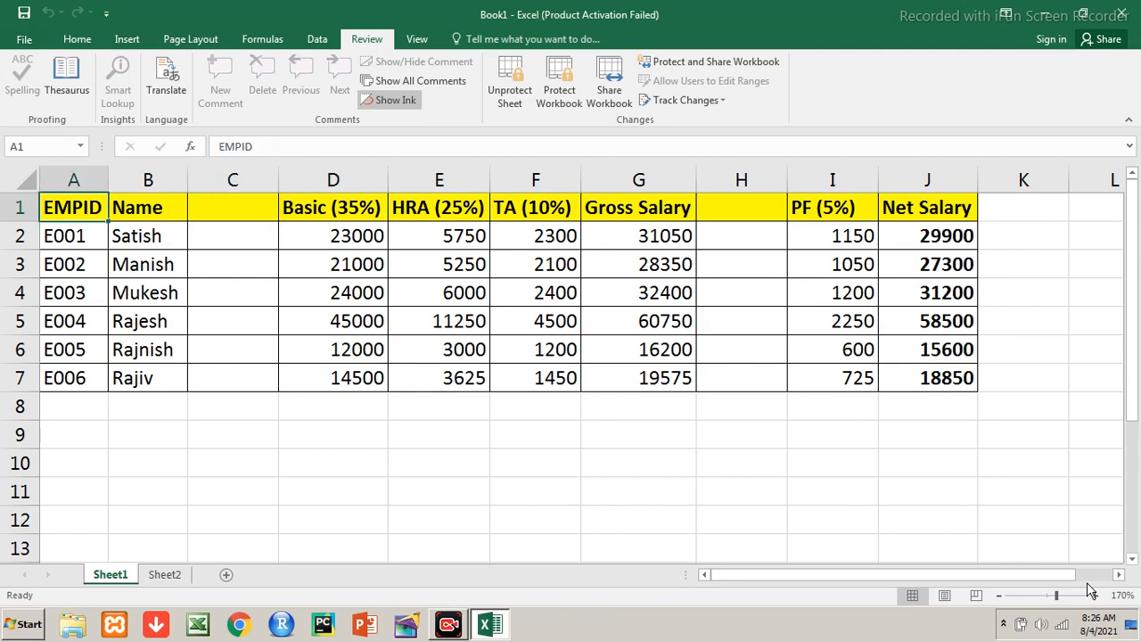
pyautogui.hotkey('shift', 'Right')
pyautogui.hotkey('shift', 'Down')
pyautogui.hotkey('shift', 'Down')
pyautogui.hotkey('shift', 'Down')
pyautogui.hotkey('shift', 'Down')
pyautogui.hotkey('shift', 'Down')
pyautogui.hotkey('shift', 'Down')
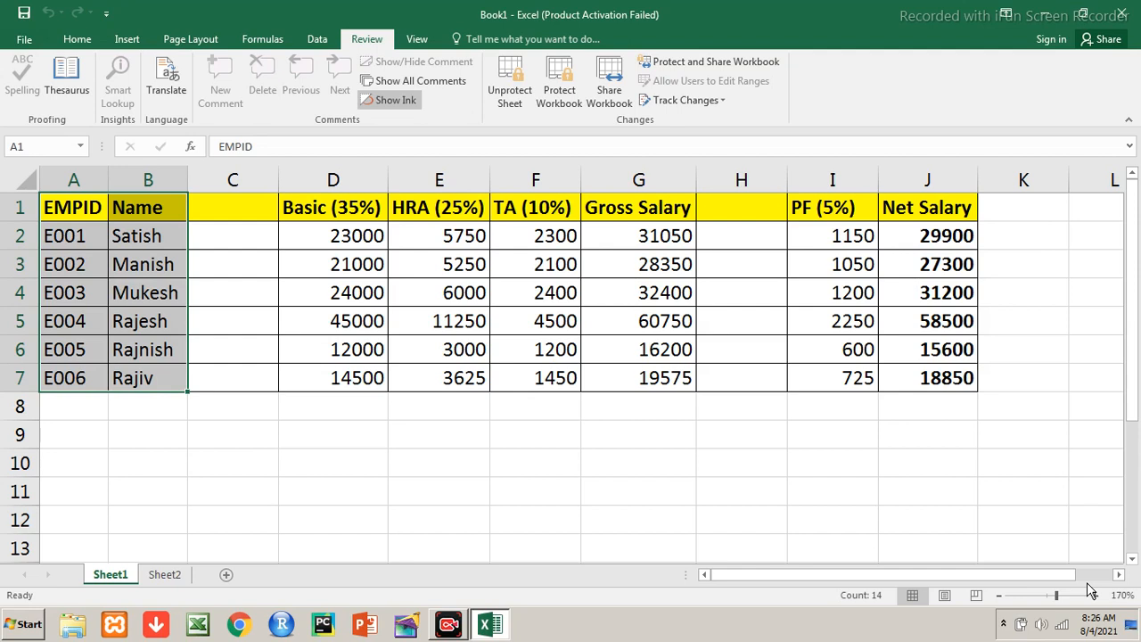
pyautogui.press('Right')
pyautogui.press('Right')
pyautogui.press('Right')
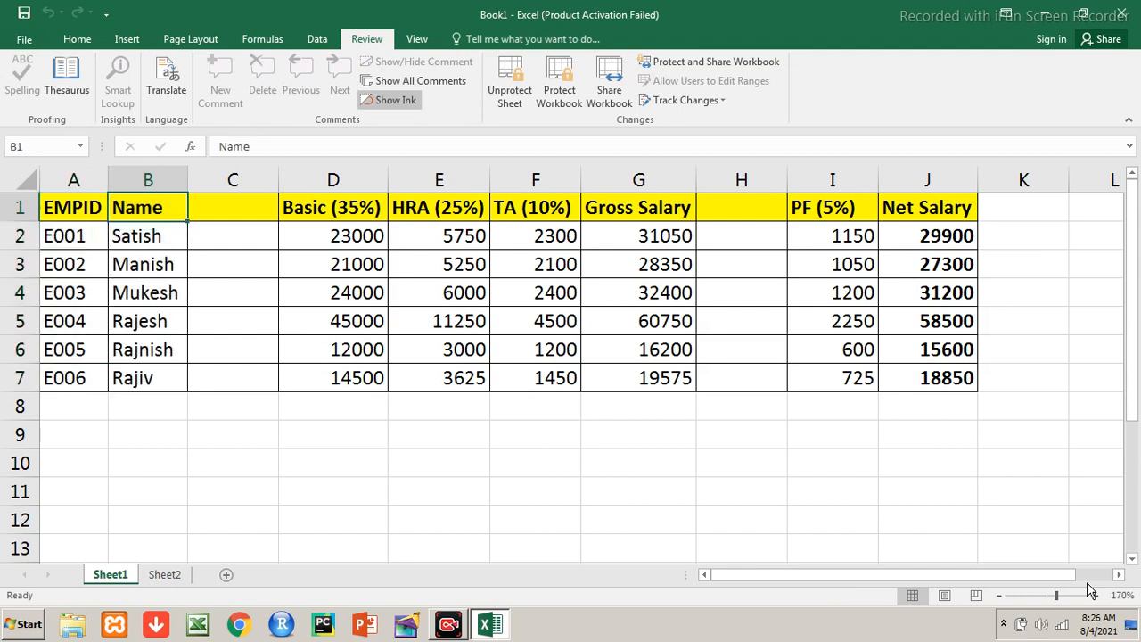
pyautogui.hotkey('shift', 'Right')
pyautogui.hotkey('shift', 'Right')
pyautogui.hotkey('shift', 'Right')
pyautogui.hotkey('shift', 'Down')
pyautogui.hotkey('shift', 'Down')
pyautogui.hotkey('shift', 'Down')
pyautogui.hotkey('shift', 'Down')
pyautogui.hotkey('shift', 'Down')
pyautogui.hotkey('shift', 'Down')
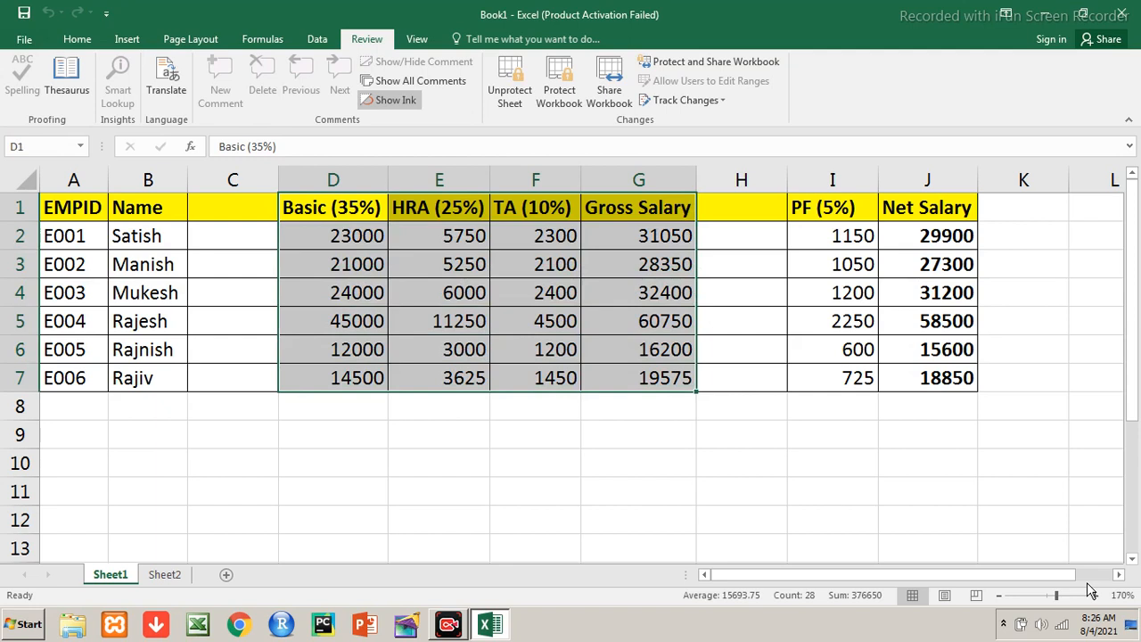
pyautogui.press('Right')
pyautogui.press('Right')
pyautogui.press('Right')
pyautogui.press('Right')
pyautogui.press('Right')
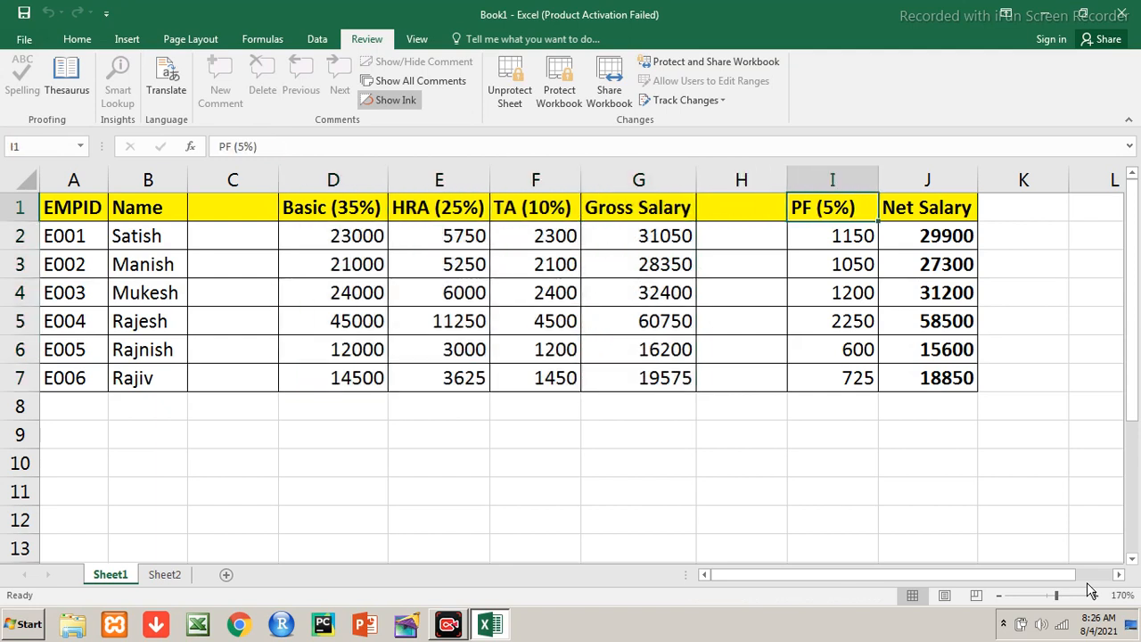
pyautogui.hotkey('shift', 'Right')
pyautogui.hotkey('shift', 'Down')
pyautogui.hotkey('shift', 'Down')
pyautogui.hotkey('shift', 'Down')
pyautogui.hotkey('shift', 'Down')
pyautogui.hotkey('shift', 'Down')
pyautogui.hotkey('shift', 'Down')
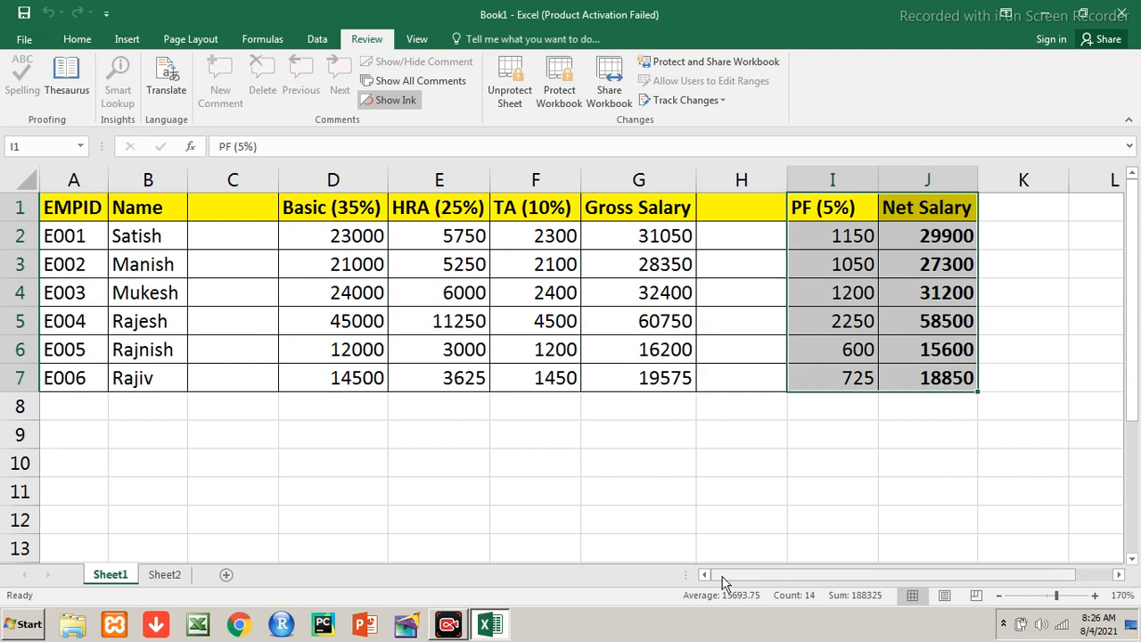
pyautogui.click(63, 214)
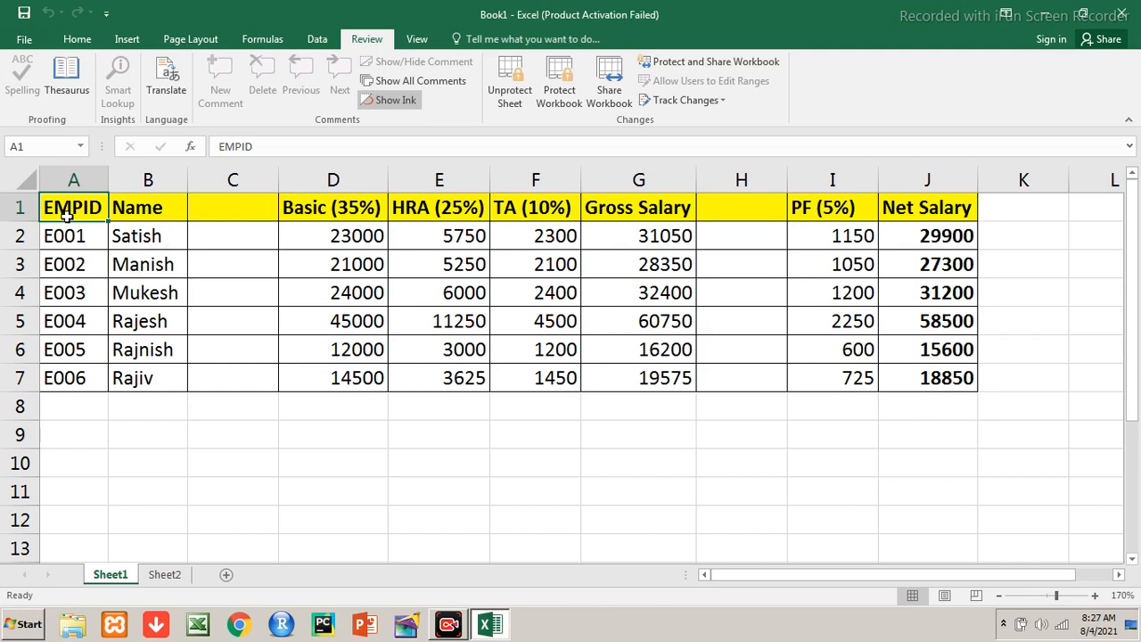
# Inspect the HRA and TA formulas in row 4, then select the whole table A1:J7
pyautogui.press('Down')
pyautogui.press('Down')
pyautogui.press('Down')
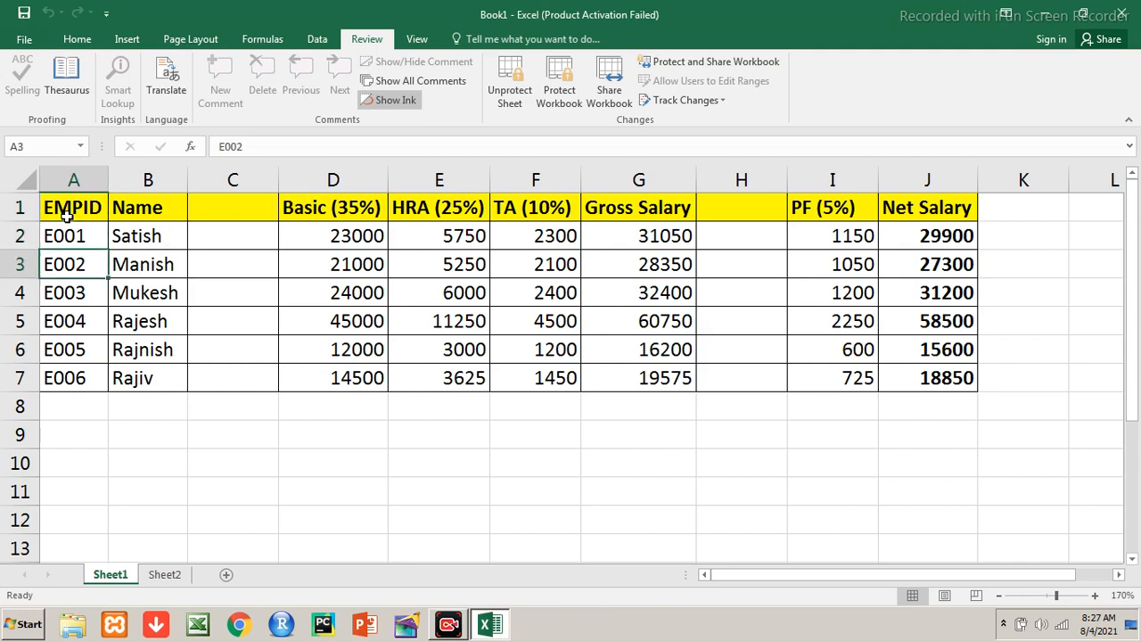
pyautogui.press('Right')
pyautogui.press('Right')
pyautogui.press('Right')
pyautogui.press('Right')
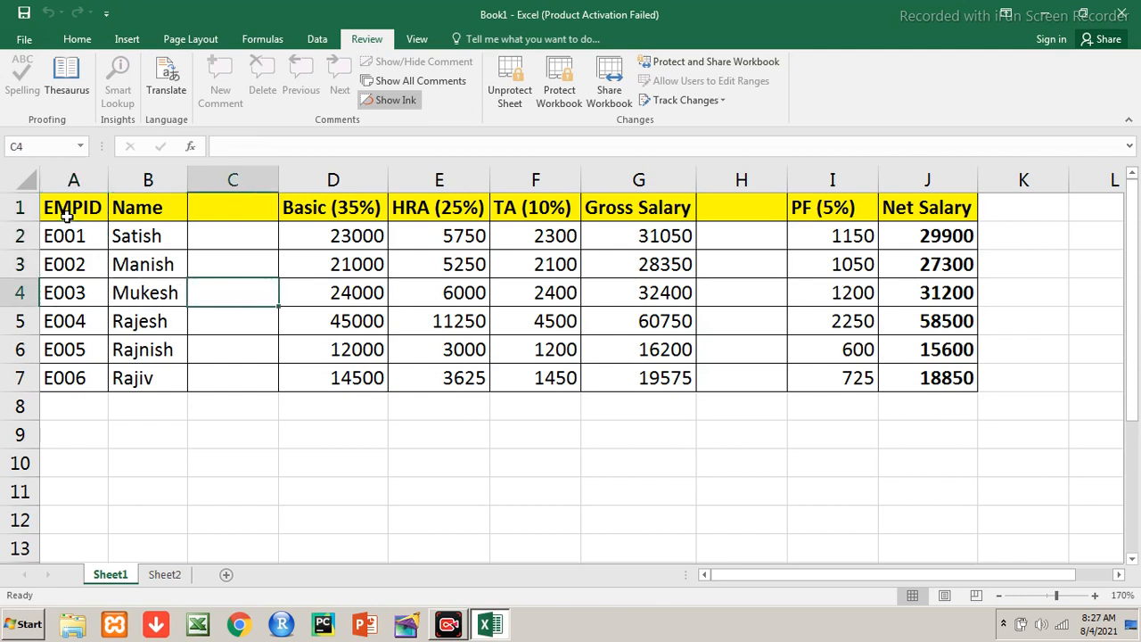
pyautogui.press('Right')
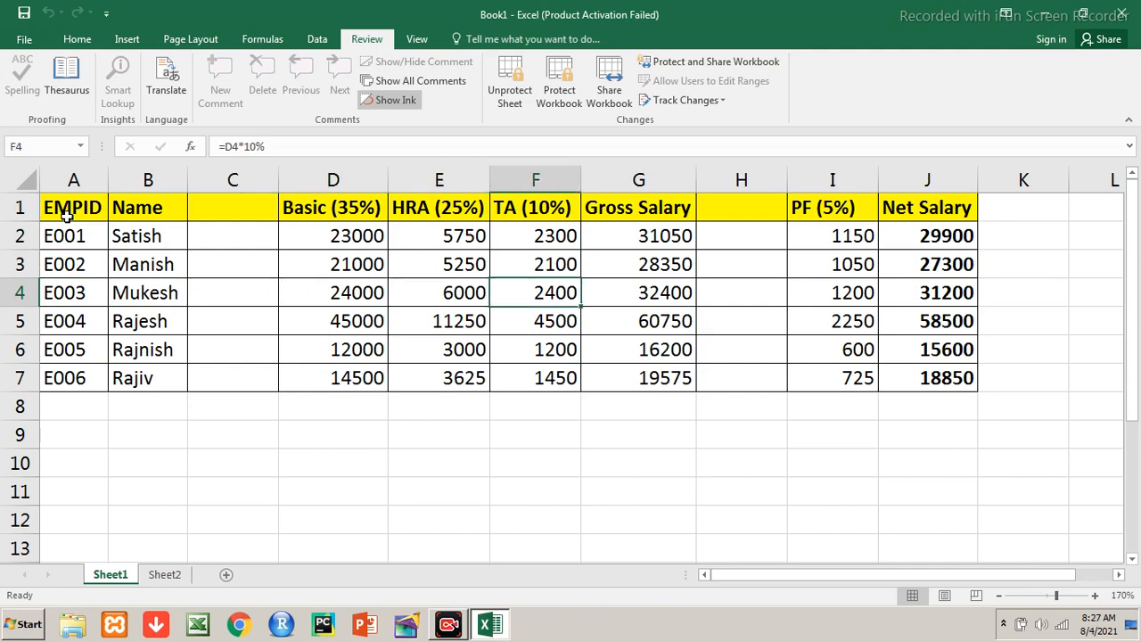
pyautogui.press('Right')
pyautogui.press('Right')
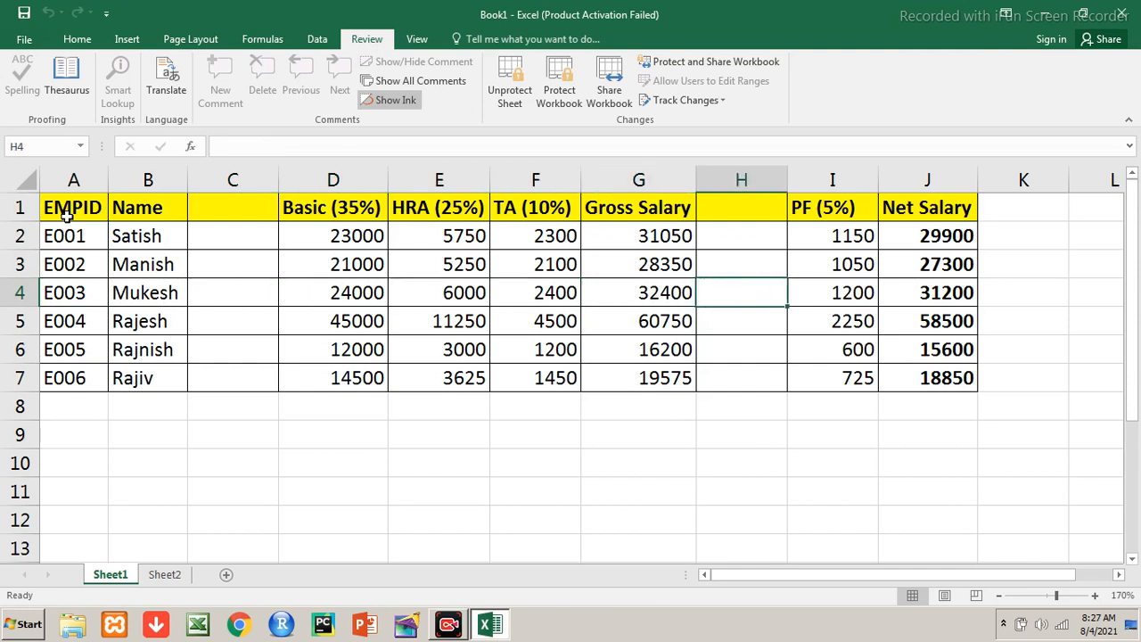
pyautogui.press('Right')
pyautogui.press('Right')
pyautogui.press('Right')
pyautogui.press('Left')
pyautogui.press('Left')
pyautogui.press('Left')
pyautogui.press('Left')
pyautogui.press('Left')
pyautogui.press('Left')
pyautogui.press('Left')
pyautogui.press('Left')
pyautogui.press('Left')
pyautogui.press('Left')
pyautogui.press('Up')
pyautogui.press('Up')
pyautogui.press('Up')
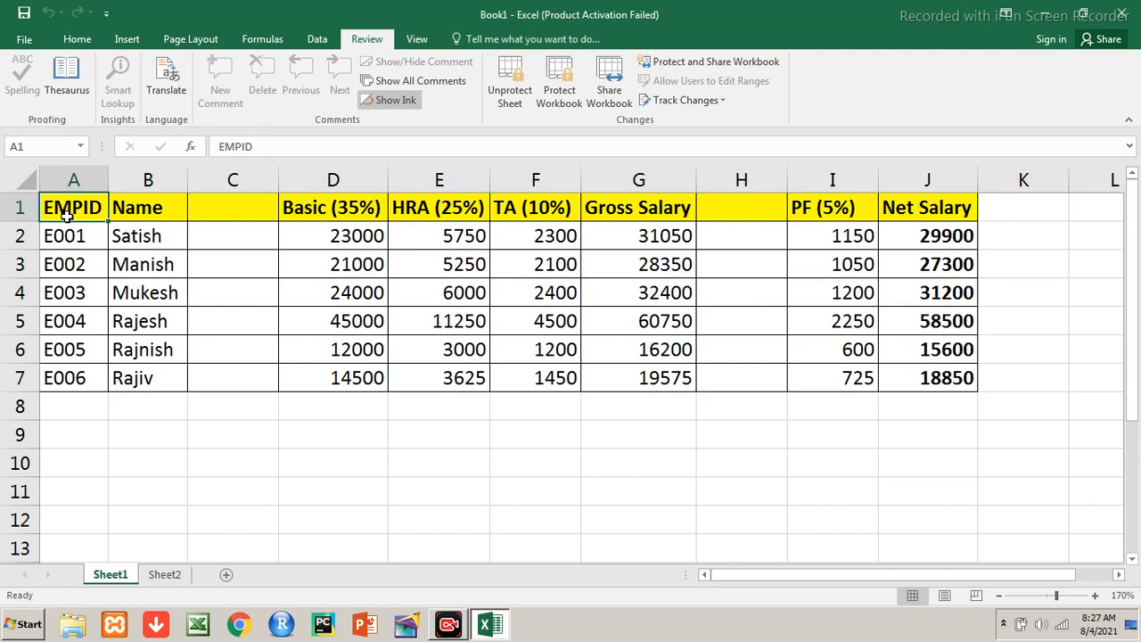
pyautogui.hotkey('shift', 'Right')
pyautogui.hotkey('shift', 'Right')
pyautogui.hotkey('shift', 'Right')
pyautogui.hotkey('shift', 'Right')
pyautogui.hotkey('shift', 'Right')
pyautogui.hotkey('shift', 'Right')
pyautogui.hotkey('shift', 'Right')
pyautogui.hotkey('shift', 'Right')
pyautogui.hotkey('shift', 'Right')
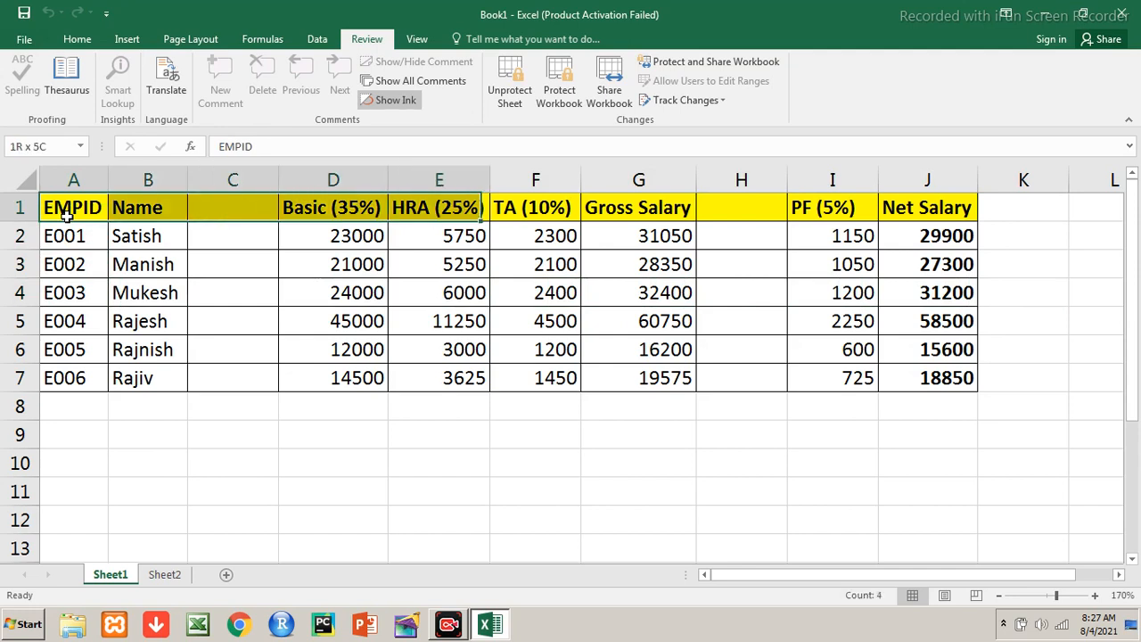
pyautogui.hotkey('shift', 'Down')
pyautogui.hotkey('shift', 'Down')
pyautogui.hotkey('shift', 'Down')
pyautogui.hotkey('shift', 'Down')
pyautogui.hotkey('shift', 'Down')
pyautogui.hotkey('shift', 'Down')
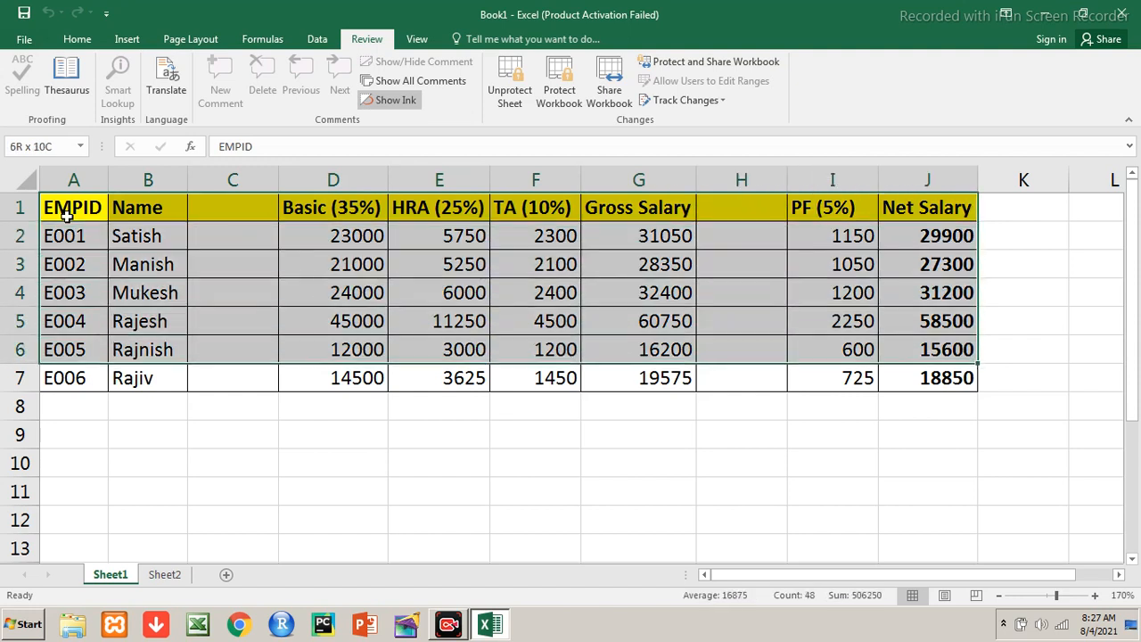
pyautogui.click(67, 214)
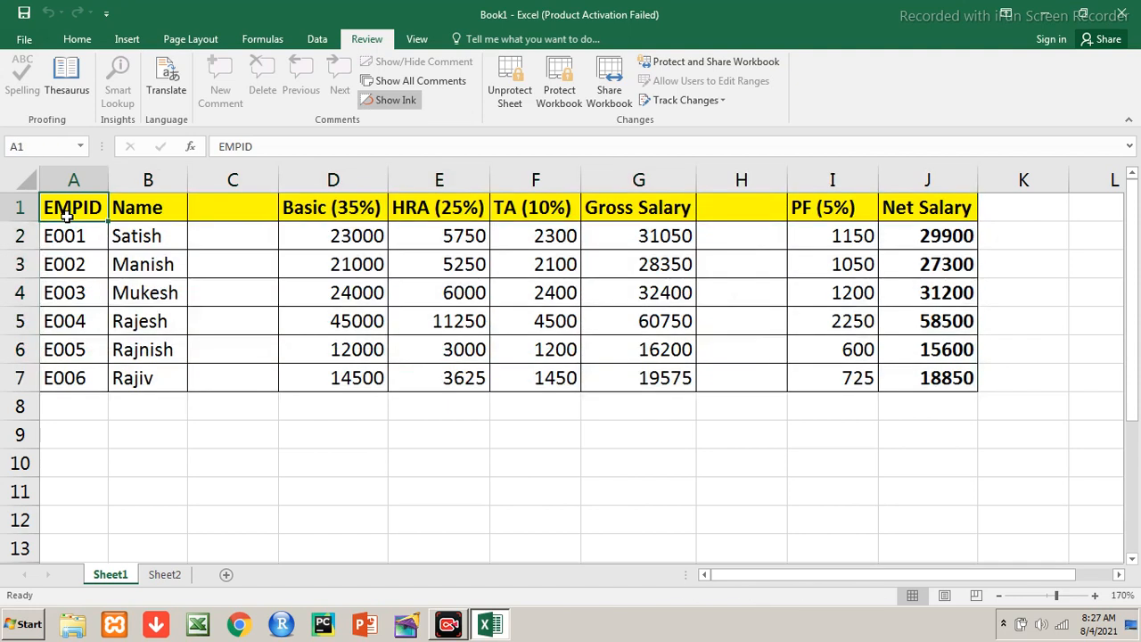
# Reselect the EMPID/Name block A1:B7 and the salary block D1:G7
pyautogui.hotkey('shift', 'Right')
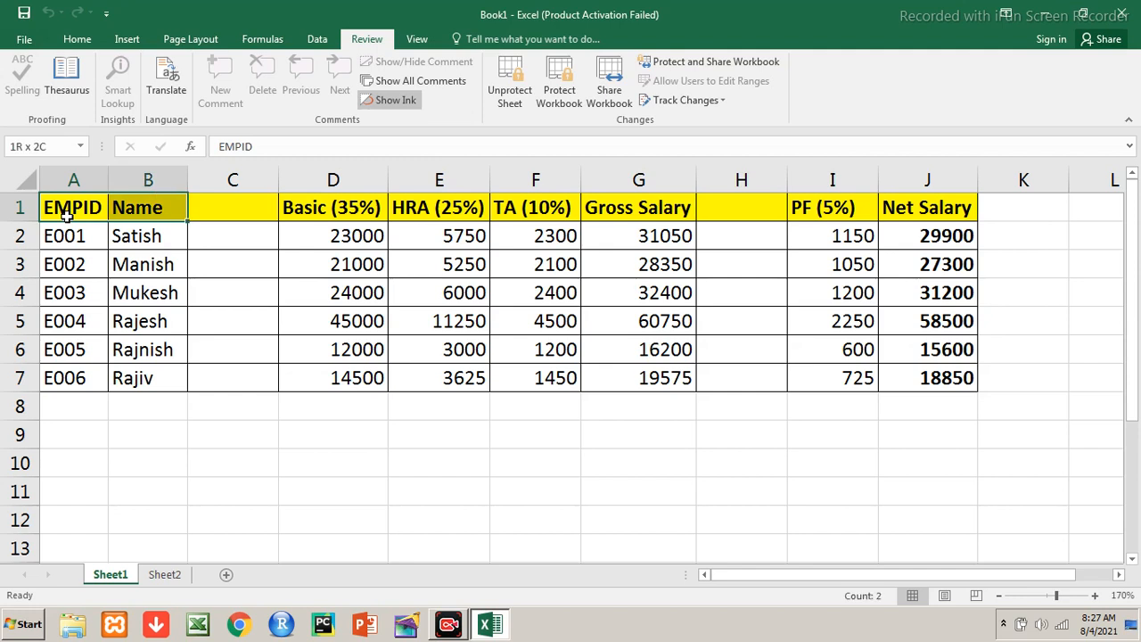
pyautogui.hotkey('shift', 'Down')
pyautogui.hotkey('shift', 'Down')
pyautogui.hotkey('shift', 'Down')
pyautogui.hotkey('shift', 'Down')
pyautogui.hotkey('shift', 'Down')
pyautogui.hotkey('shift', 'Down')
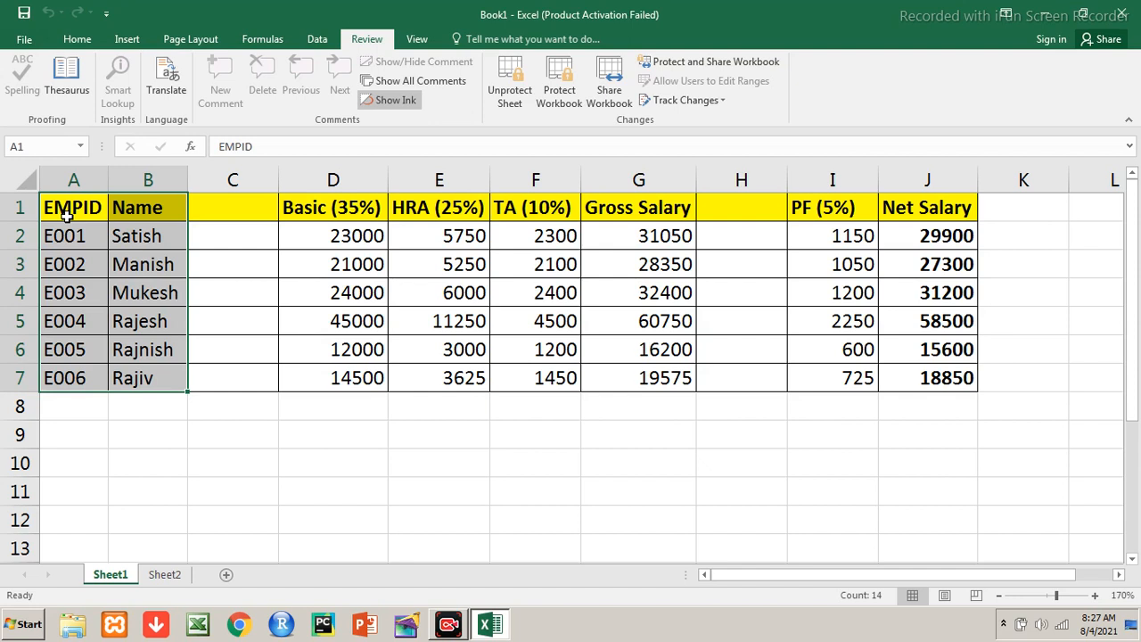
pyautogui.press('Right')
pyautogui.press('Right')
pyautogui.press('Right')
pyautogui.hotkey('shift', 'Right')
pyautogui.hotkey('shift', 'Right')
pyautogui.hotkey('shift', 'Right')
pyautogui.hotkey('shift', 'Right')
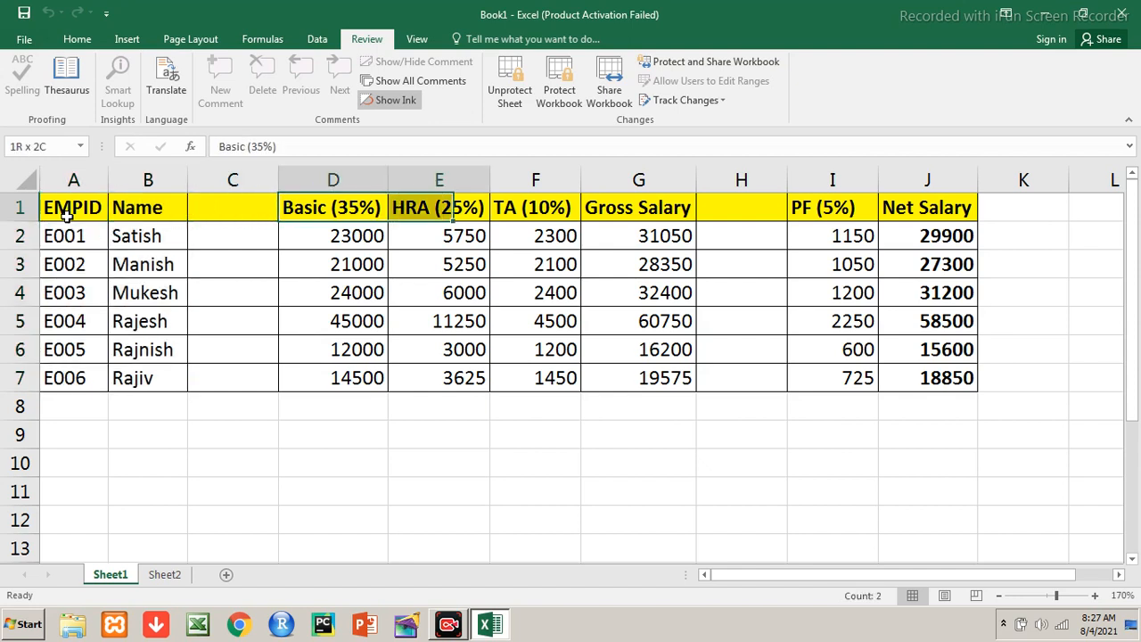
pyautogui.hotkey('shift', 'Down')
pyautogui.hotkey('shift', 'Left')
pyautogui.hotkey('shift', 'Down')
pyautogui.hotkey('shift', 'Down')
pyautogui.hotkey('shift', 'Down')
pyautogui.hotkey('shift', 'Down')
pyautogui.hotkey('shift', 'Down')
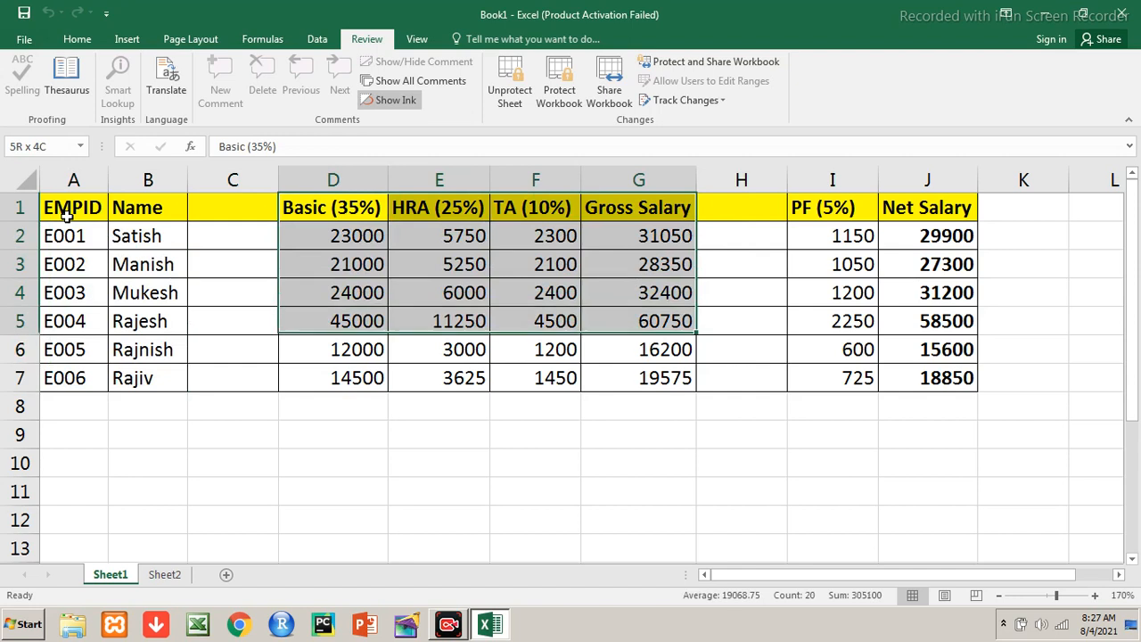
pyautogui.press('Up')
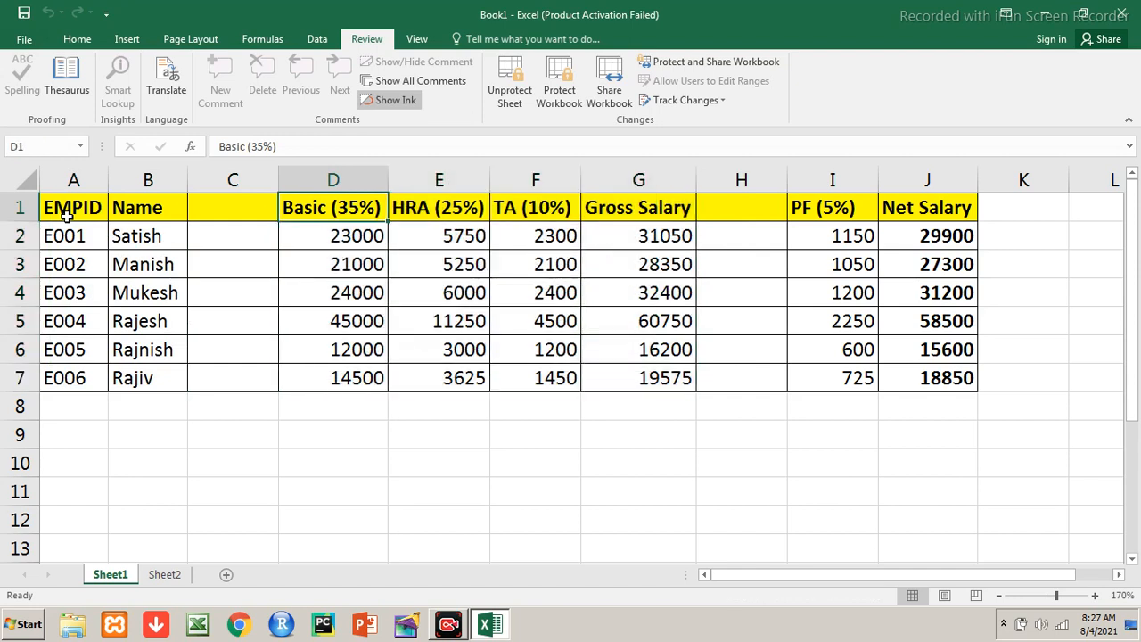
pyautogui.hotkey('shift', 'Right')
pyautogui.hotkey('shift', 'Right')
pyautogui.hotkey('shift', 'Right')
pyautogui.hotkey('shift', 'Down')
pyautogui.hotkey('shift', 'Down')
pyautogui.hotkey('shift', 'Down')
pyautogui.hotkey('shift', 'Down')
pyautogui.hotkey('shift', 'Down')
pyautogui.hotkey('shift', 'Down')
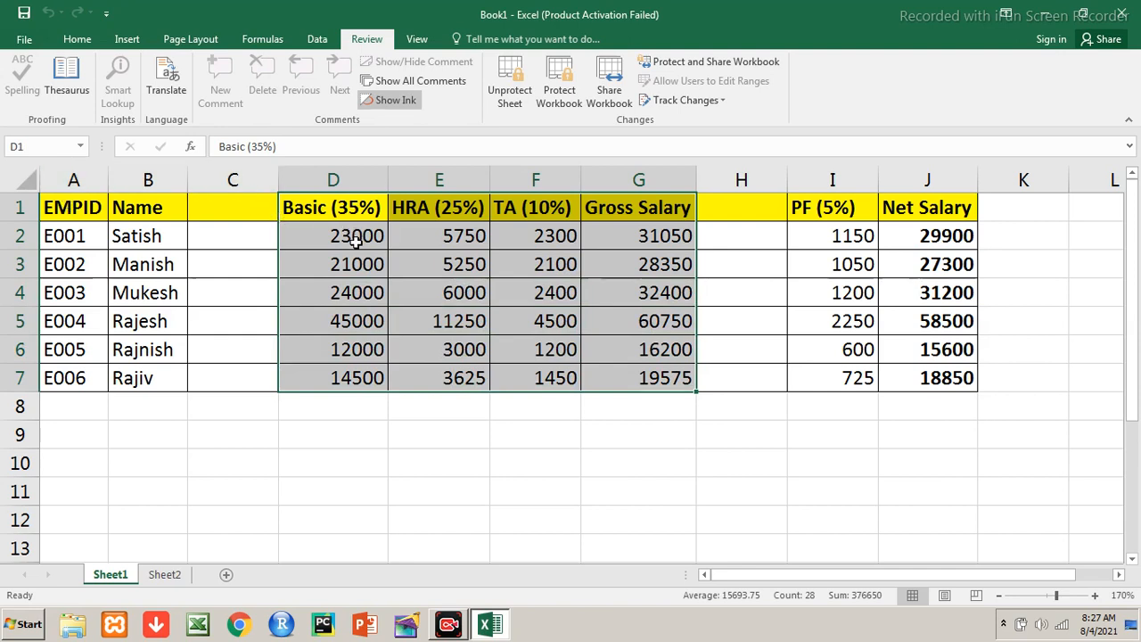
pyautogui.click(357, 241)
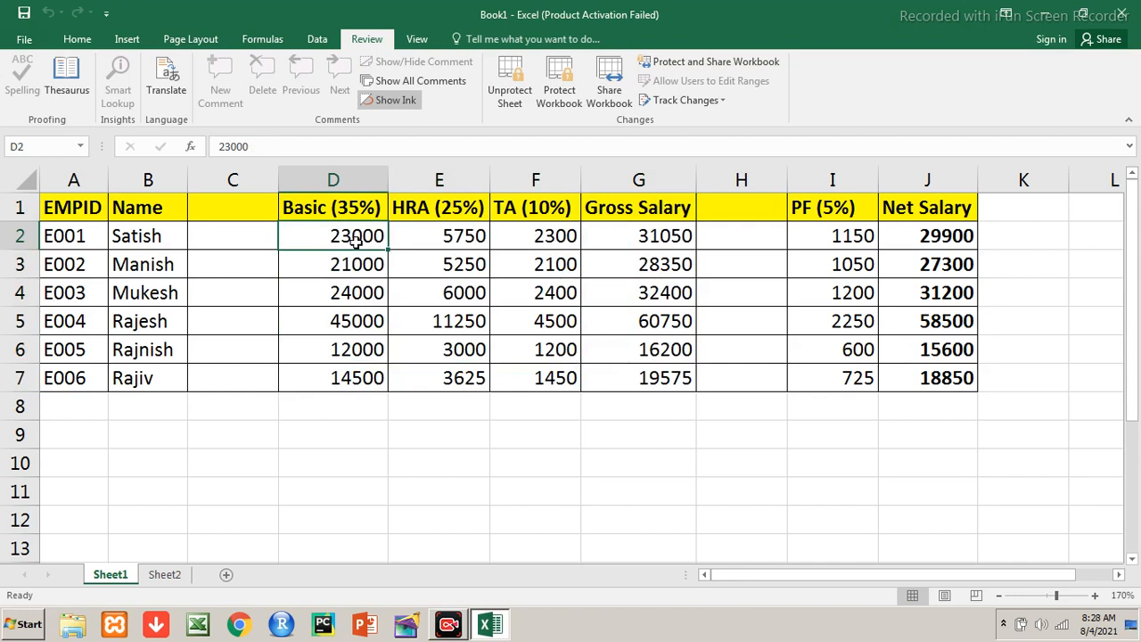
# On Sheet2, shorten the 'Basic (35%)' heading by removing '(35%)'
pyautogui.click(165, 578)
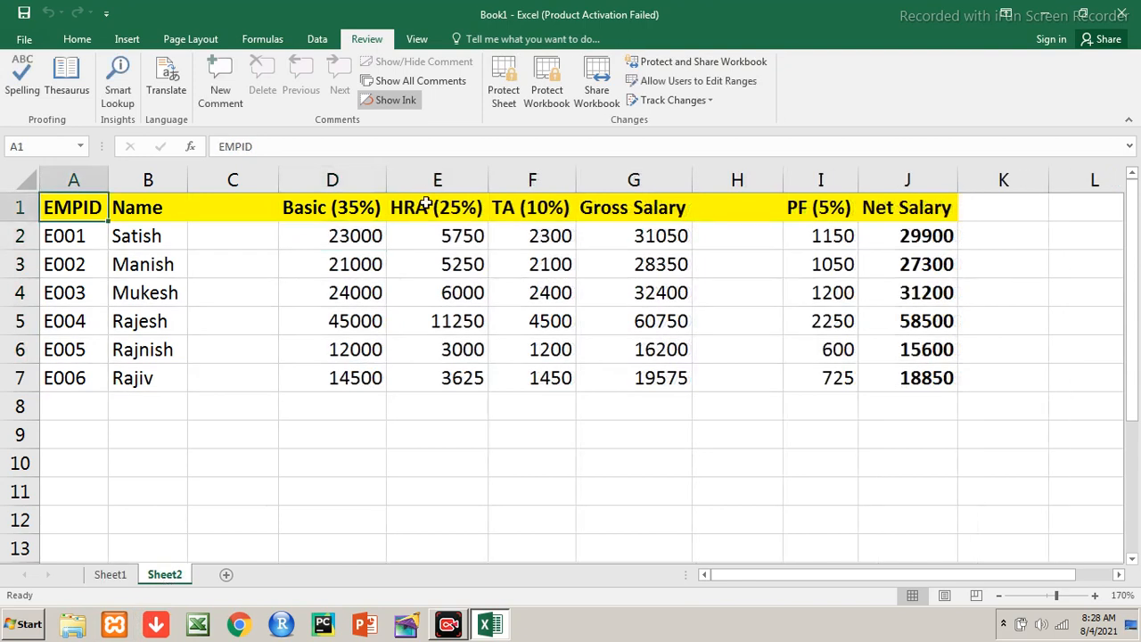
pyautogui.doubleClick(366, 209)
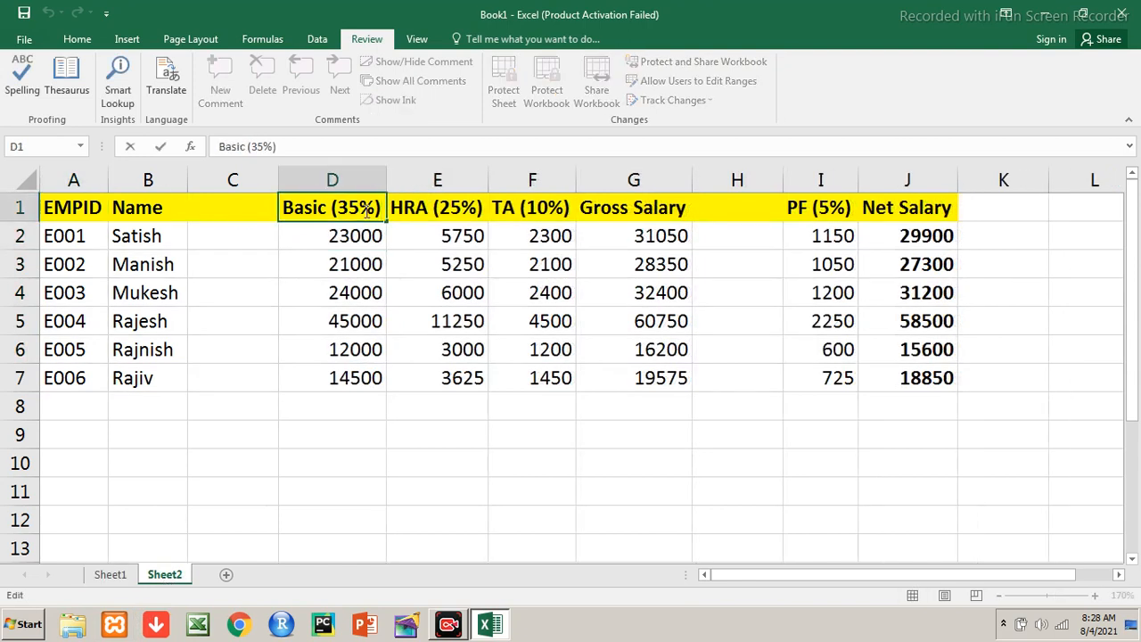
pyautogui.press('BackSpace')
pyautogui.press('BackSpace')
pyautogui.press('BackSpace')
pyautogui.press('BackSpace')
pyautogui.press('BackSpace')
pyautogui.press('BackSpace')
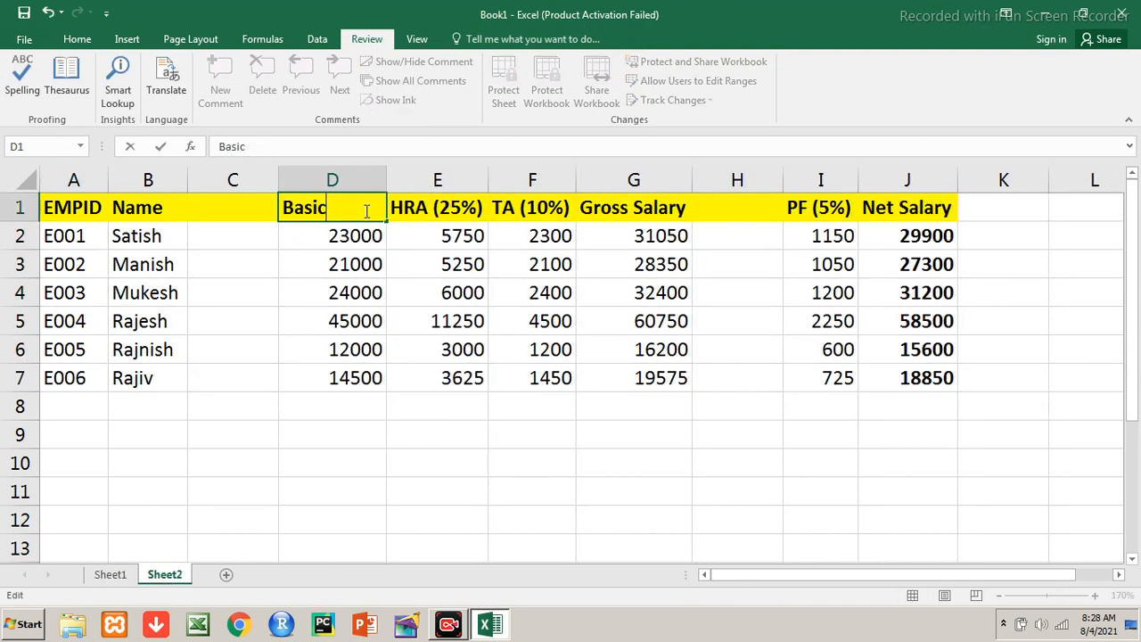
pyautogui.press('Return')
# Delete the calculated salary values to the right of the Basic column
pyautogui.press('Right')
pyautogui.hotkey('shift', 'Right')
pyautogui.hotkey('shift', 'Right')
pyautogui.hotkey('shift', 'Right')
pyautogui.hotkey('shift', 'Right')
pyautogui.hotkey('shift', 'Right')
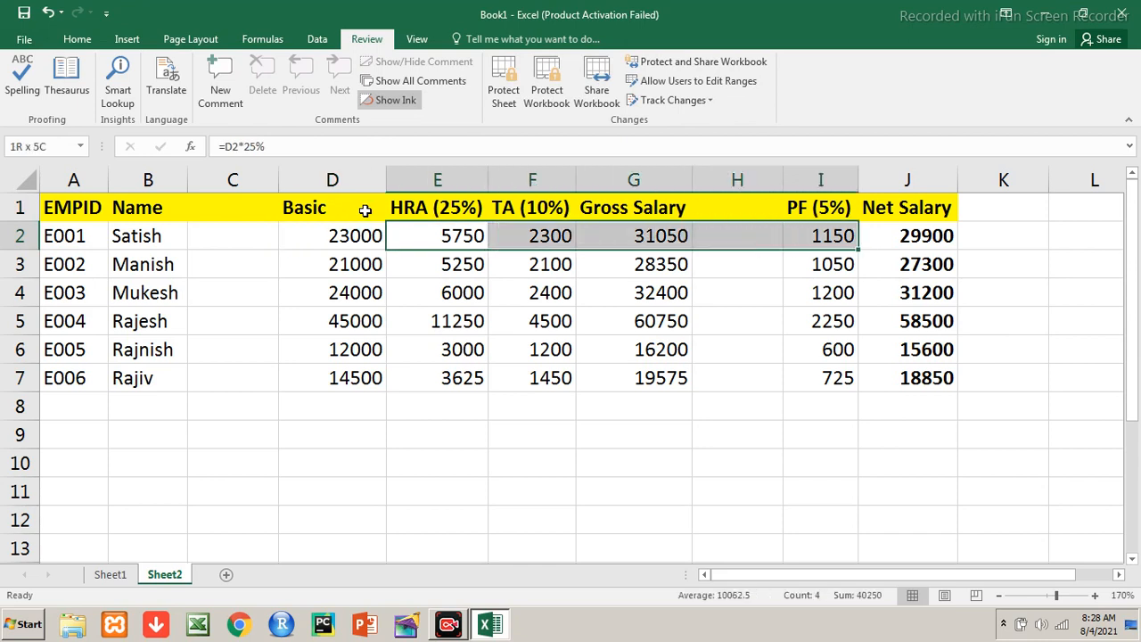
pyautogui.hotkey('shift', 'Down')
pyautogui.hotkey('shift', 'Down')
pyautogui.hotkey('shift', 'Down')
pyautogui.hotkey('shift', 'Down')
pyautogui.hotkey('shift', 'Down')
pyautogui.press('Delete')
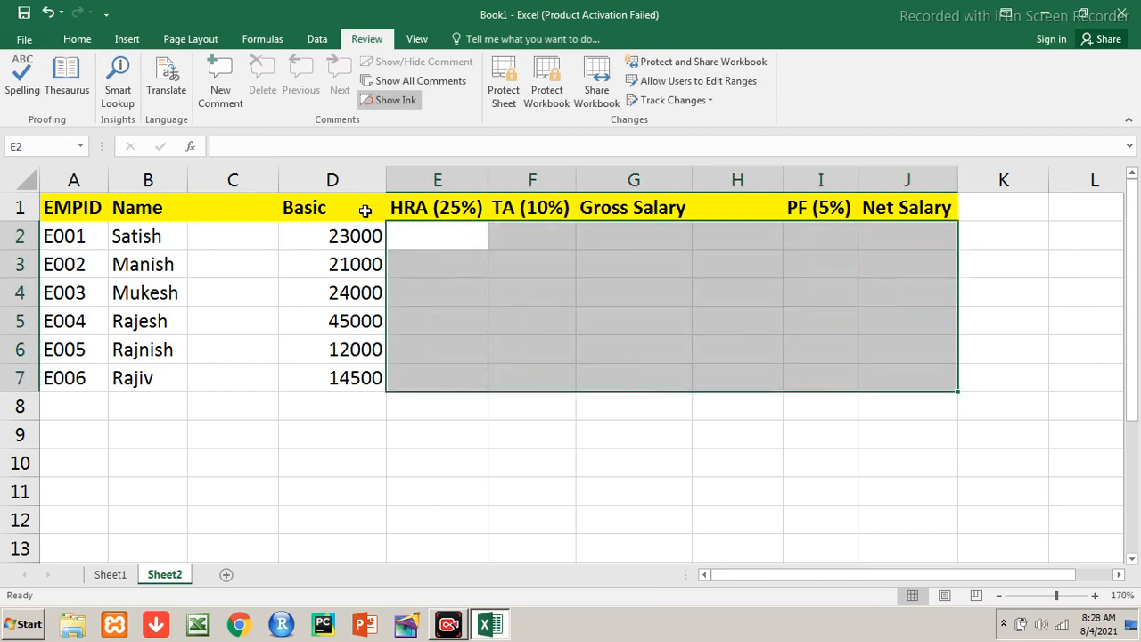
pyautogui.press('Up')
pyautogui.press('Left')
# Look over the employee ID column and select the Basic salary values
pyautogui.press('Left')
pyautogui.press('Left')
pyautogui.press('Left')
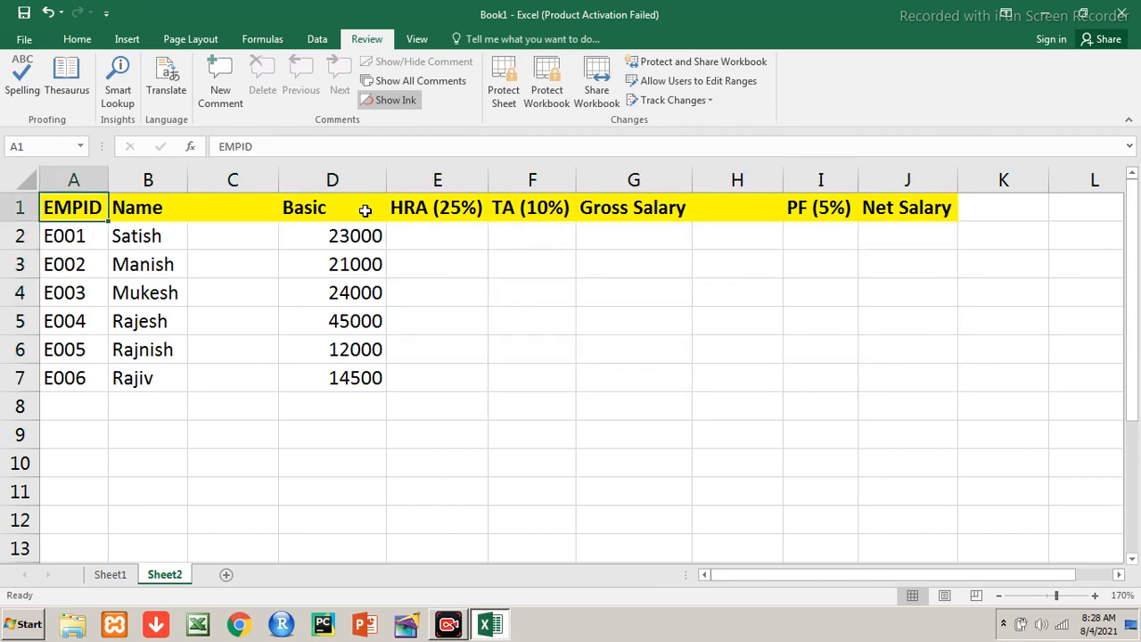
pyautogui.press('Down')
pyautogui.press('Up')
pyautogui.press('Down')
pyautogui.press('Up')
pyautogui.press('Right')
pyautogui.press('Left')
pyautogui.press('Down')
pyautogui.press('Down')
pyautogui.press('Down')
pyautogui.press('Up')
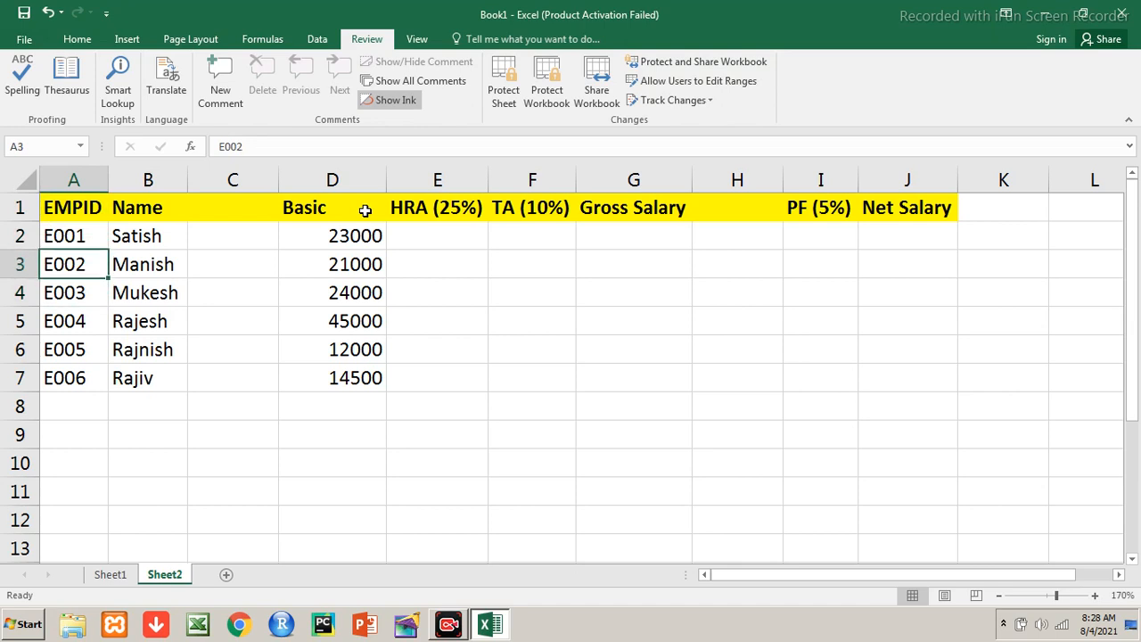
pyautogui.press('Up')
pyautogui.press('Down')
pyautogui.press('Down')
pyautogui.press('Down')
pyautogui.press('Down')
pyautogui.press('Down')
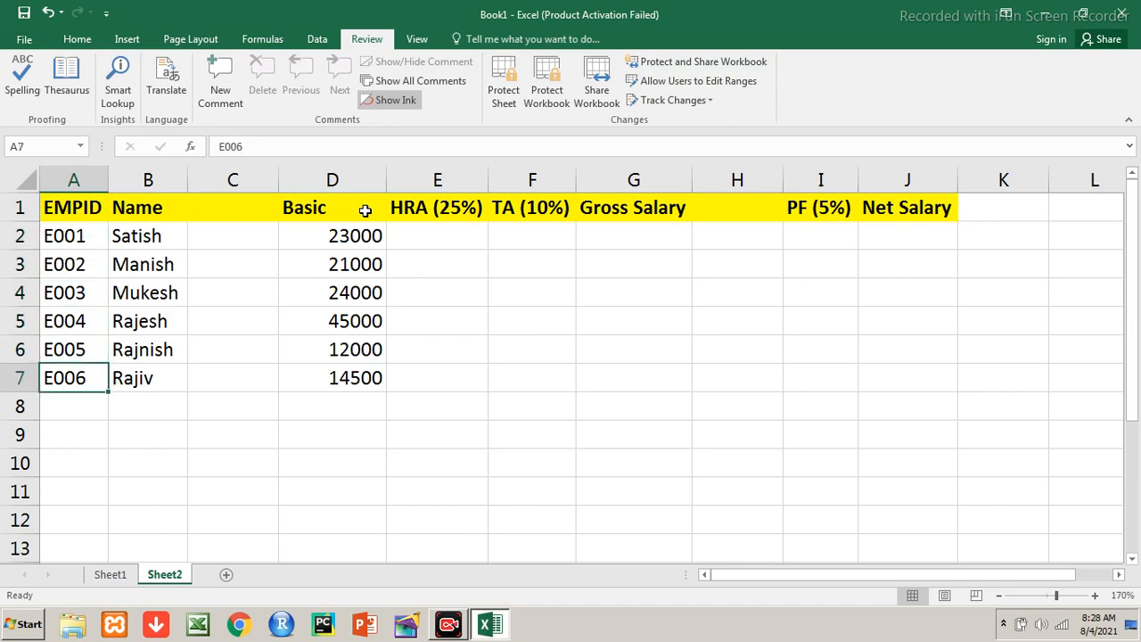
pyautogui.press('Right')
pyautogui.press('Right')
pyautogui.press('Right')
pyautogui.hotkey('shift', 'Up')
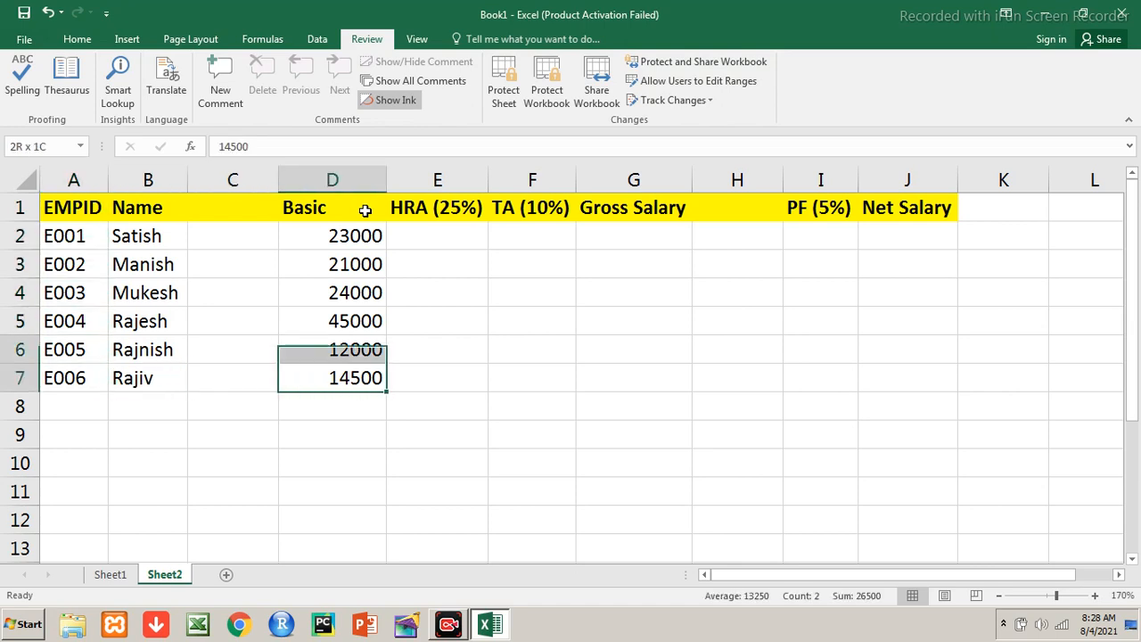
pyautogui.hotkey('shift', 'Up')
pyautogui.hotkey('shift', 'Up')
pyautogui.hotkey('shift', 'Up')
pyautogui.hotkey('shift', 'Up')
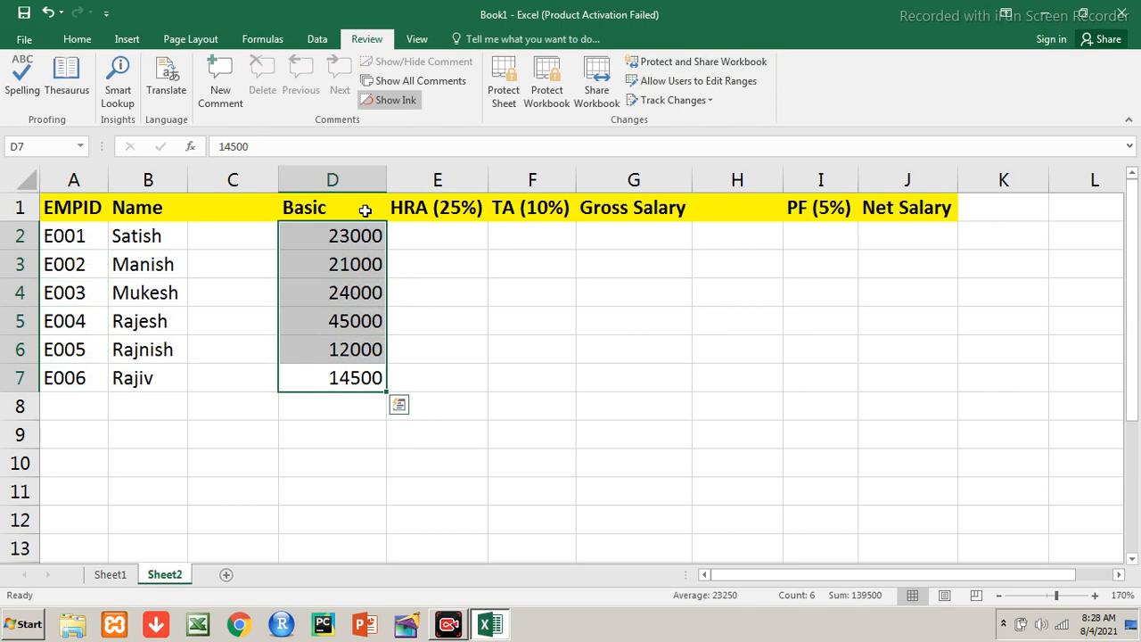
# Enter =D2*25% in E2 and copy it down through E7
pyautogui.press('Right')
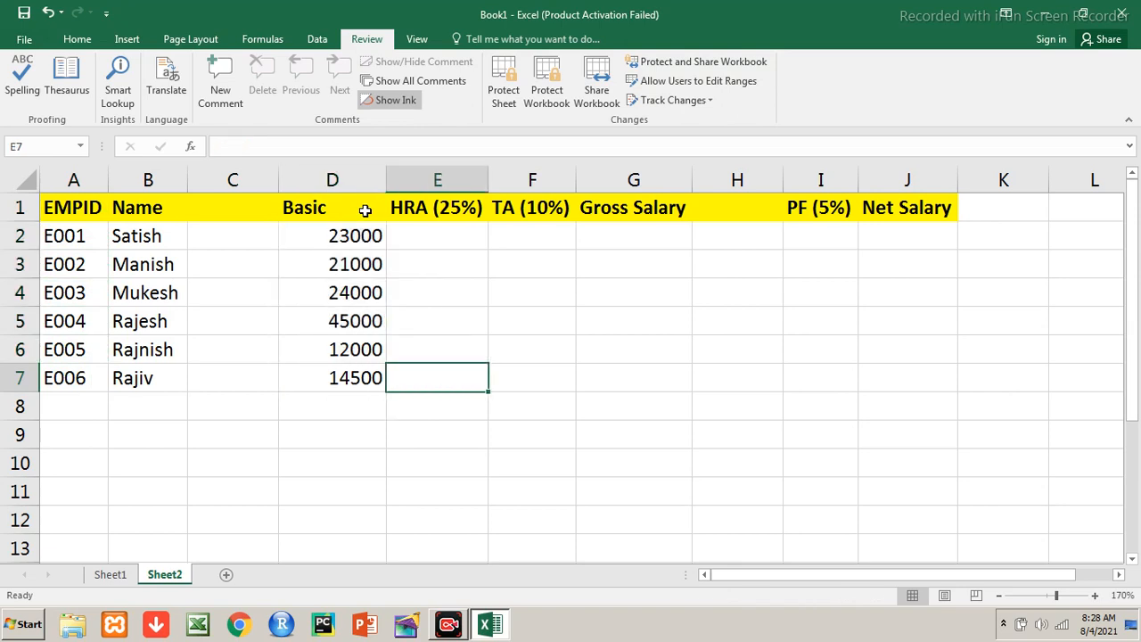
pyautogui.press('Up')
pyautogui.press('Up')
pyautogui.press('Up')
pyautogui.press('Up')
pyautogui.press('Up')
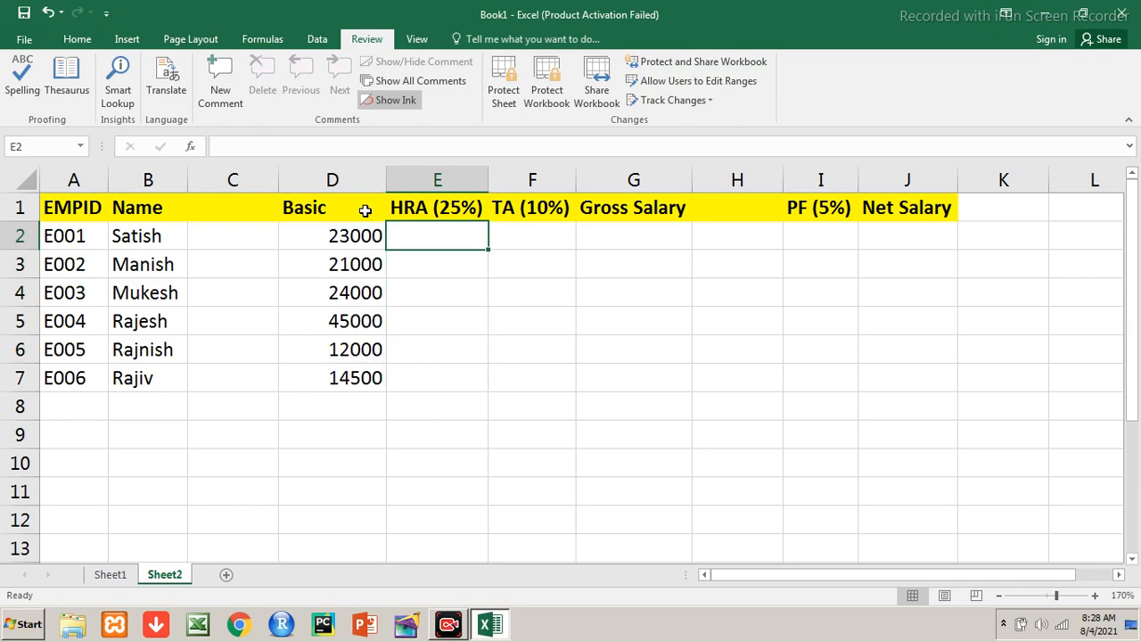
pyautogui.write('=')
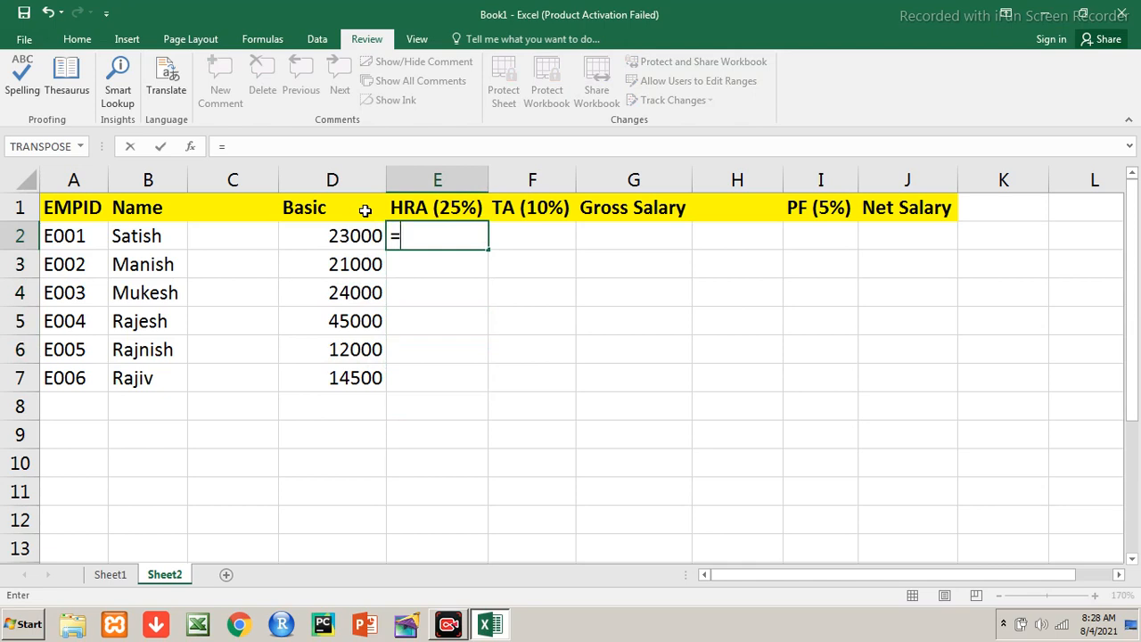
pyautogui.write('d2*25%')
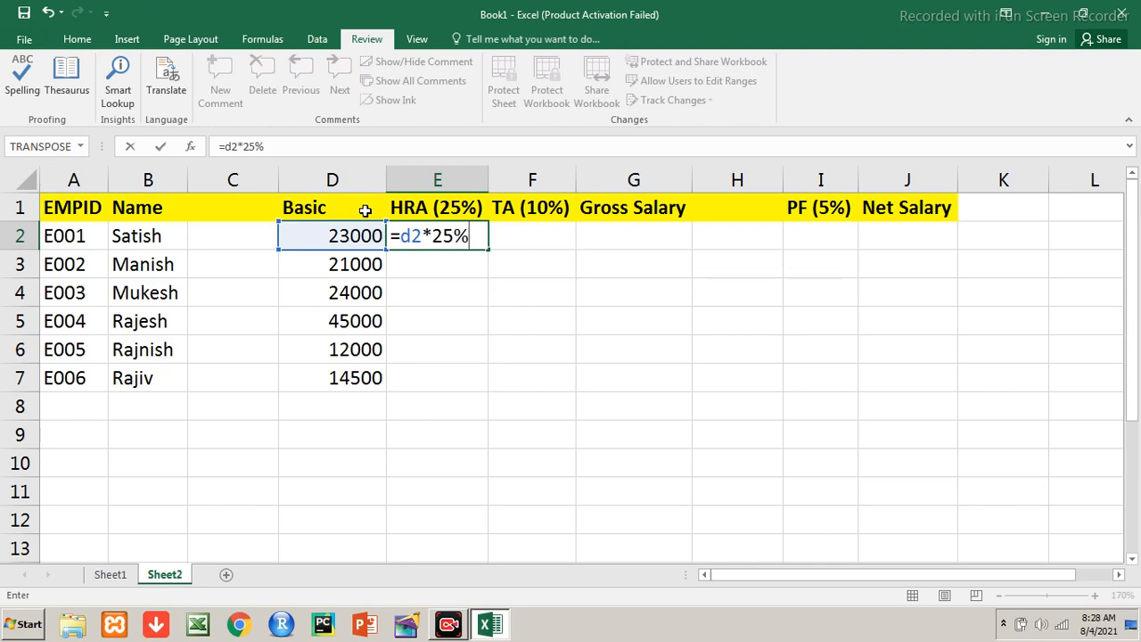
pyautogui.press('Return')
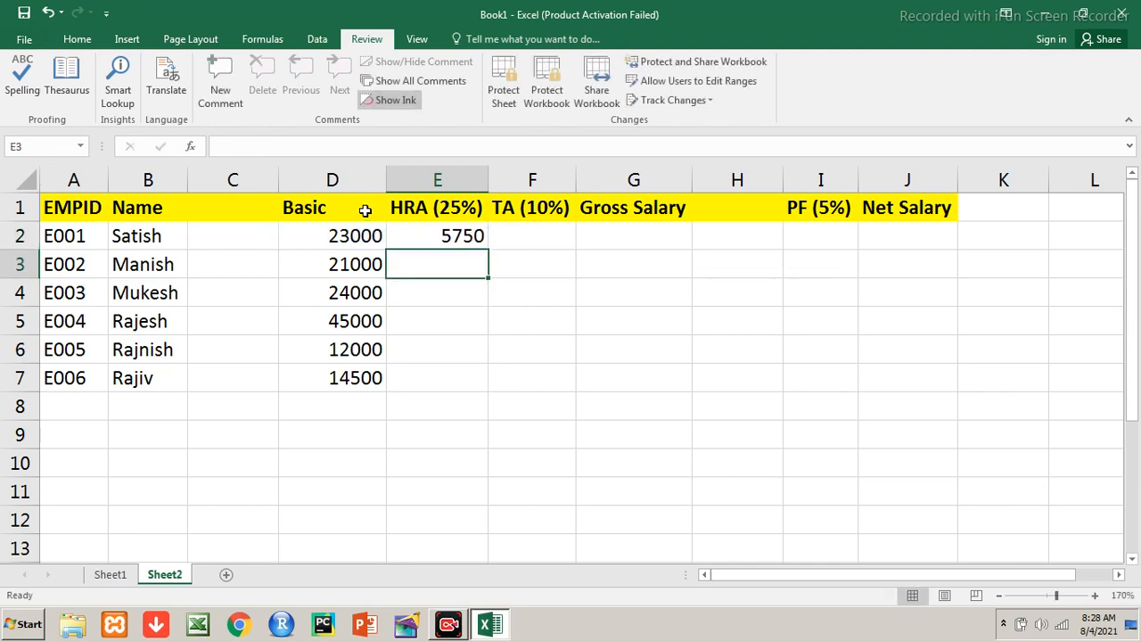
pyautogui.press('Up')
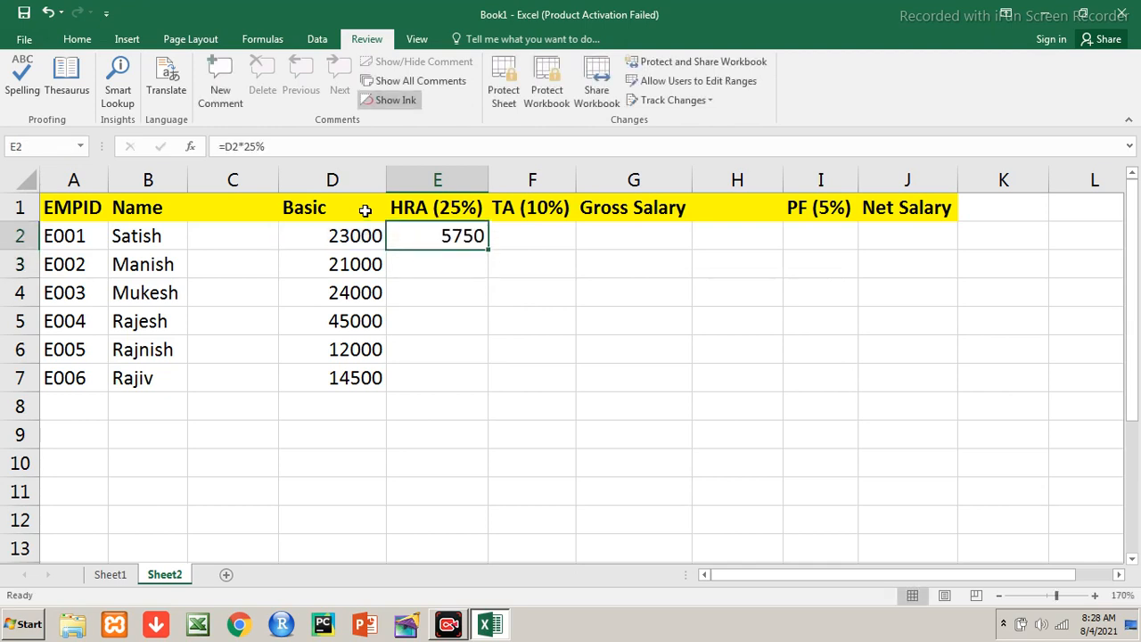
pyautogui.hotkey('ctrl', 'c')
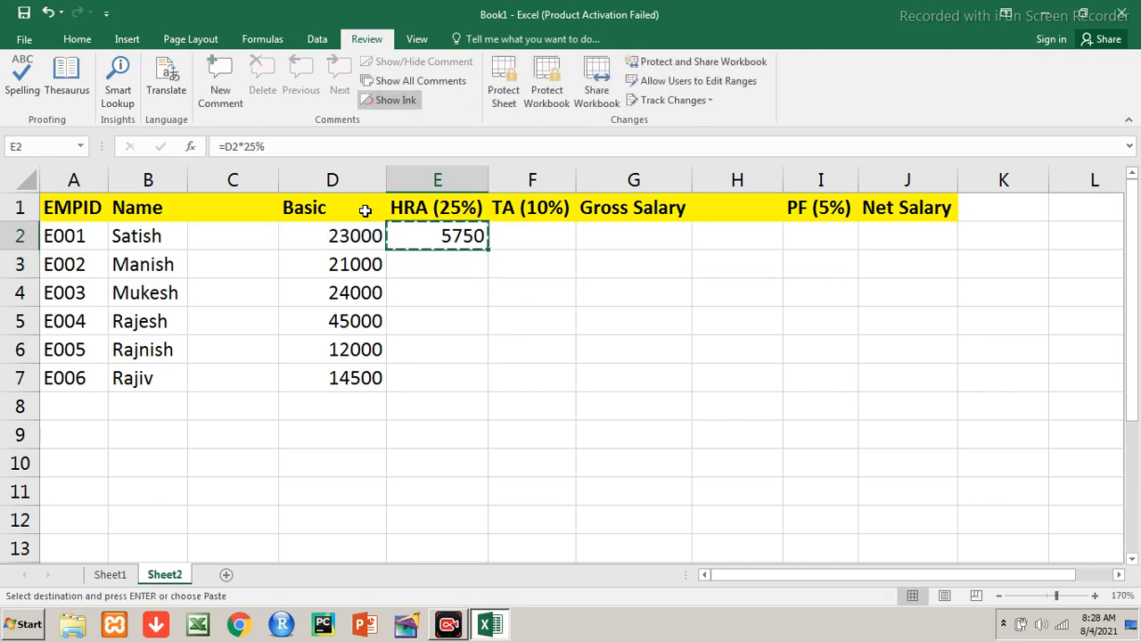
pyautogui.press('Down')
pyautogui.hotkey('shift', 'Down')
pyautogui.hotkey('shift', 'Down')
pyautogui.hotkey('shift', 'Down')
pyautogui.hotkey('shift', 'Down')
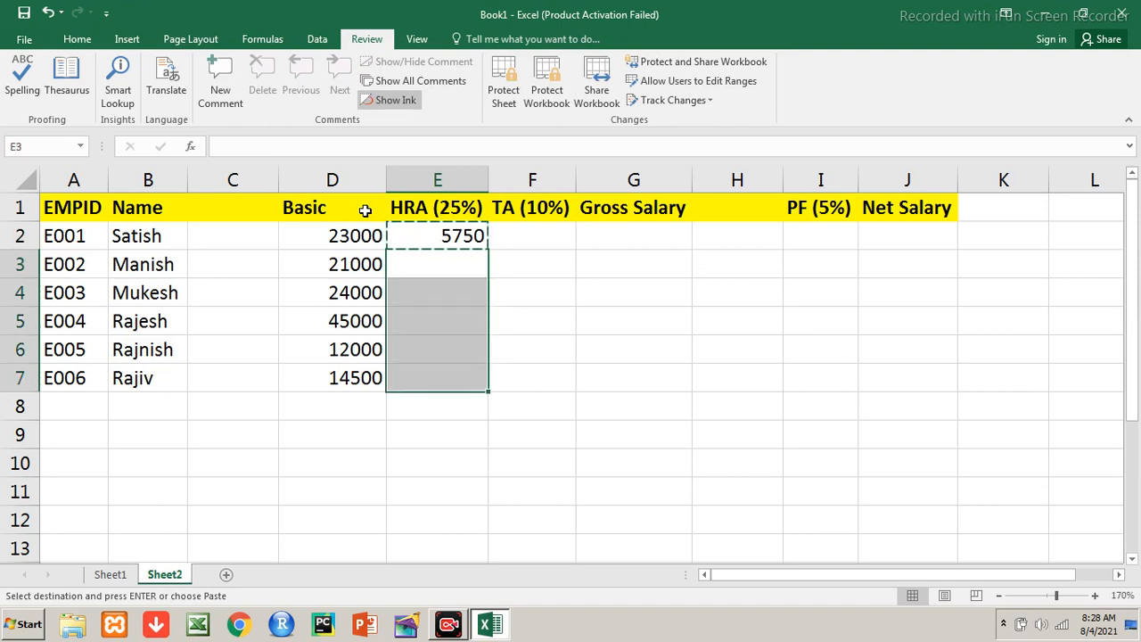
pyautogui.hotkey('ctrl', 'v')
pyautogui.press('Escape')
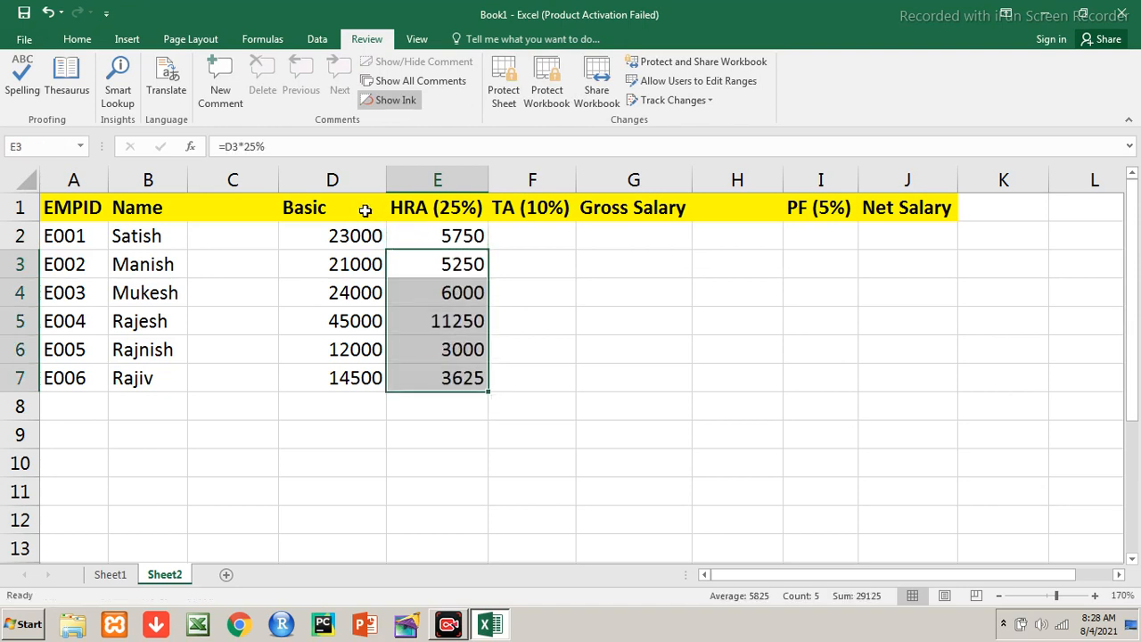
# Check the HRA results, then type =D2*10% into the first TA (10%) cell, F2
pyautogui.press('Up')
pyautogui.press('Down')
pyautogui.press('Down')
pyautogui.press('Down')
pyautogui.press('Down')
pyautogui.press('Down')
pyautogui.press('Up')
pyautogui.press('Up')
pyautogui.press('Up')
pyautogui.press('Up')
pyautogui.press('Up')
pyautogui.press('Right')
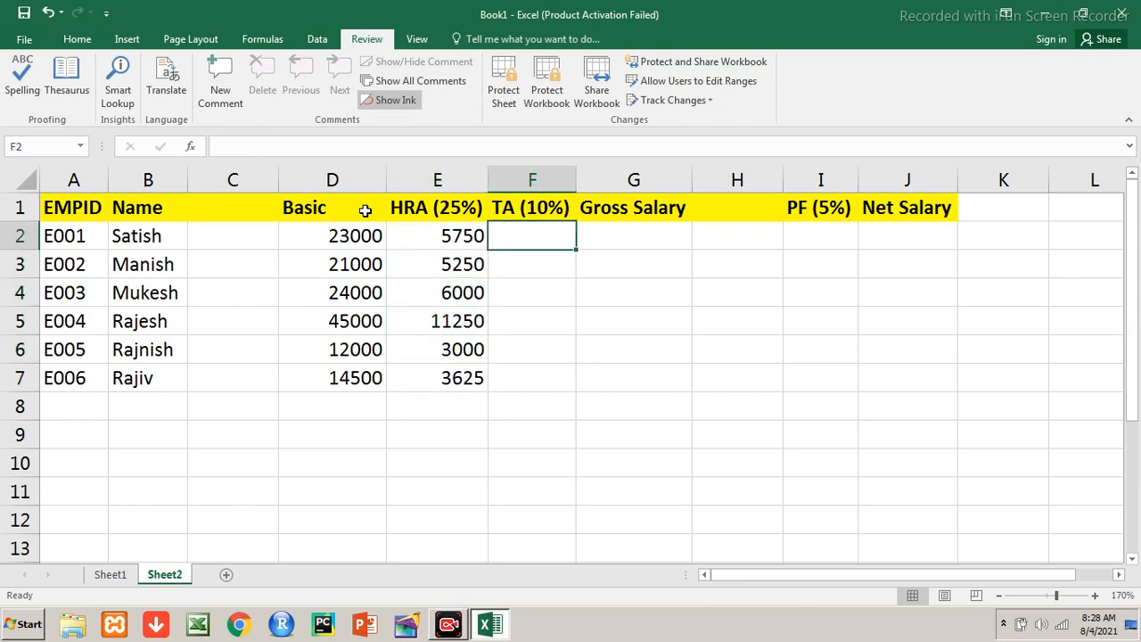
pyautogui.write('=')
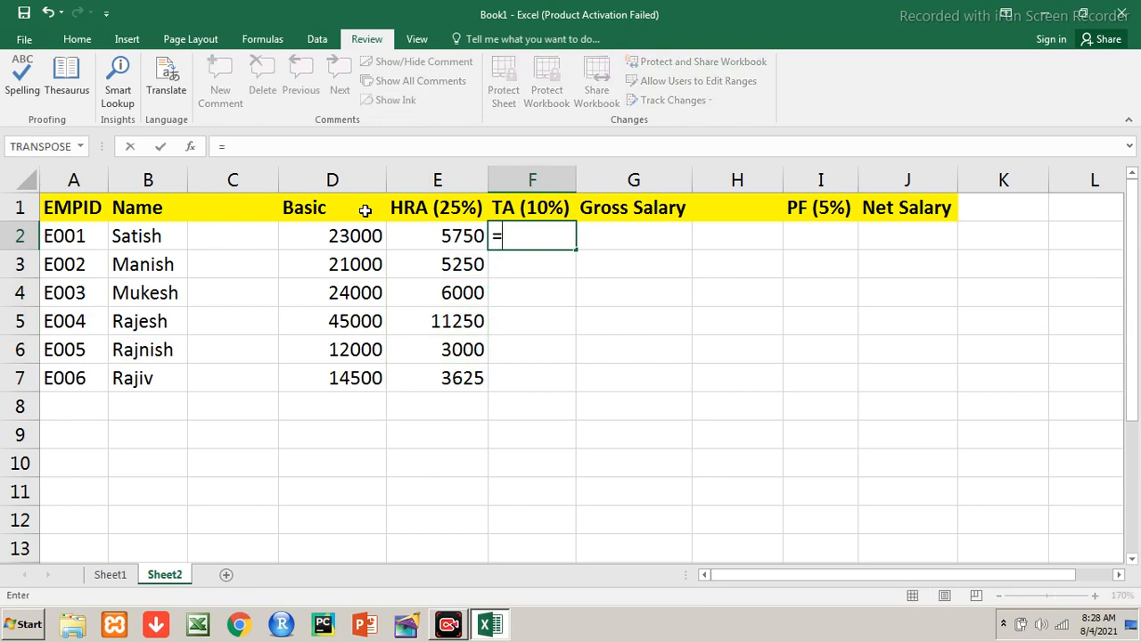
pyautogui.write('d2*10%')
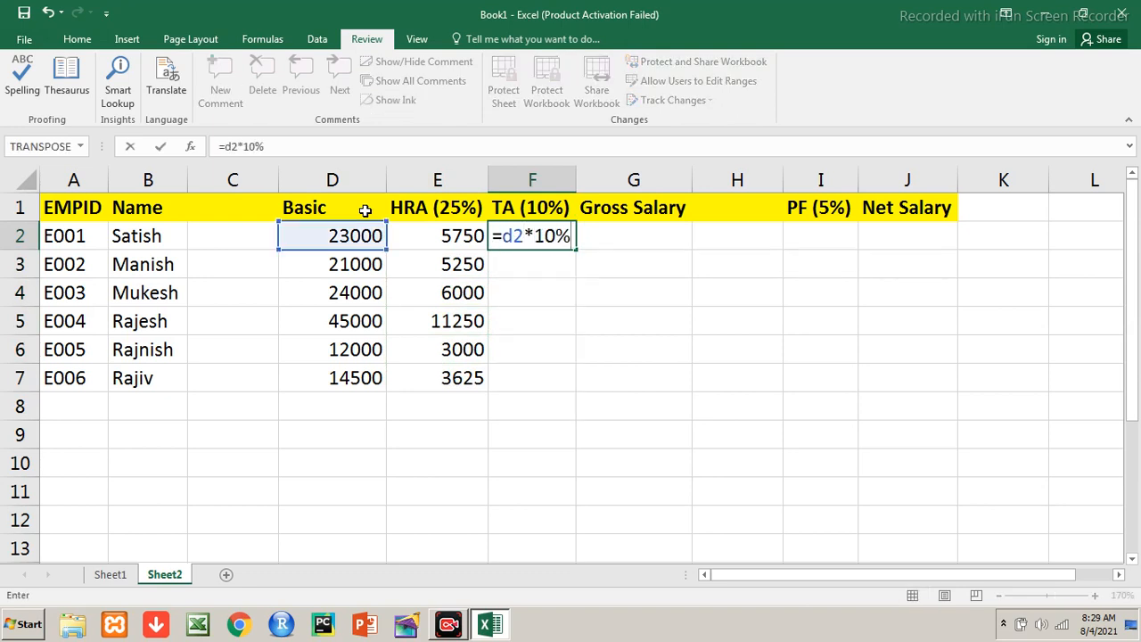
# Commit =D2*10% in F2 and copy it to F3:F7, giving TA 2300 down to 1450
pyautogui.press('Return')
pyautogui.press('Up')
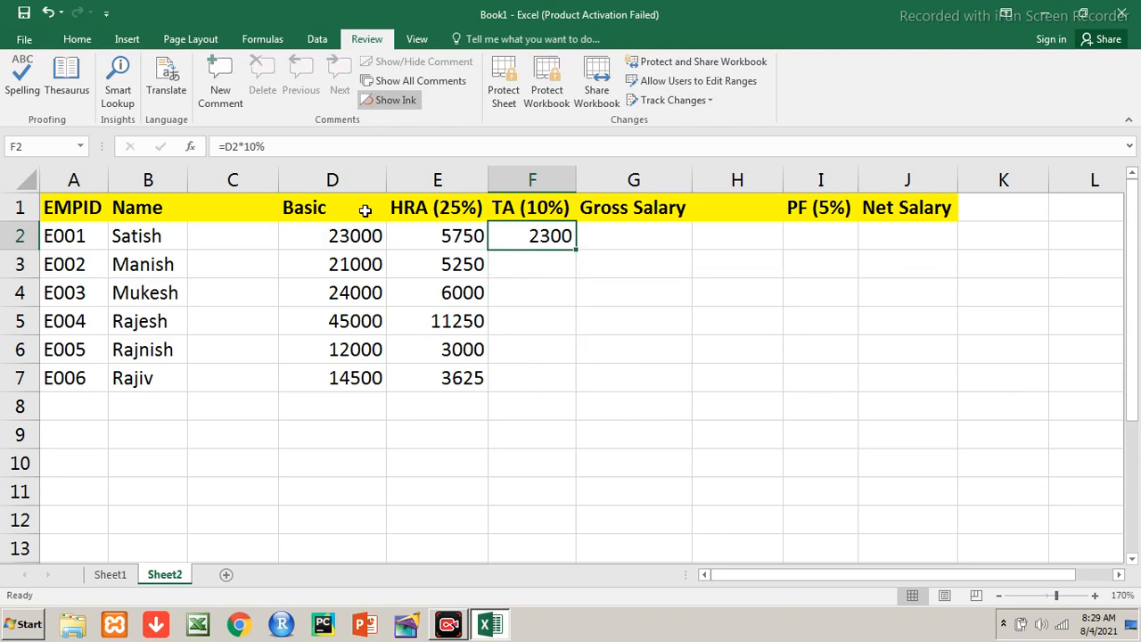
pyautogui.hotkey('ctrl', 'c')
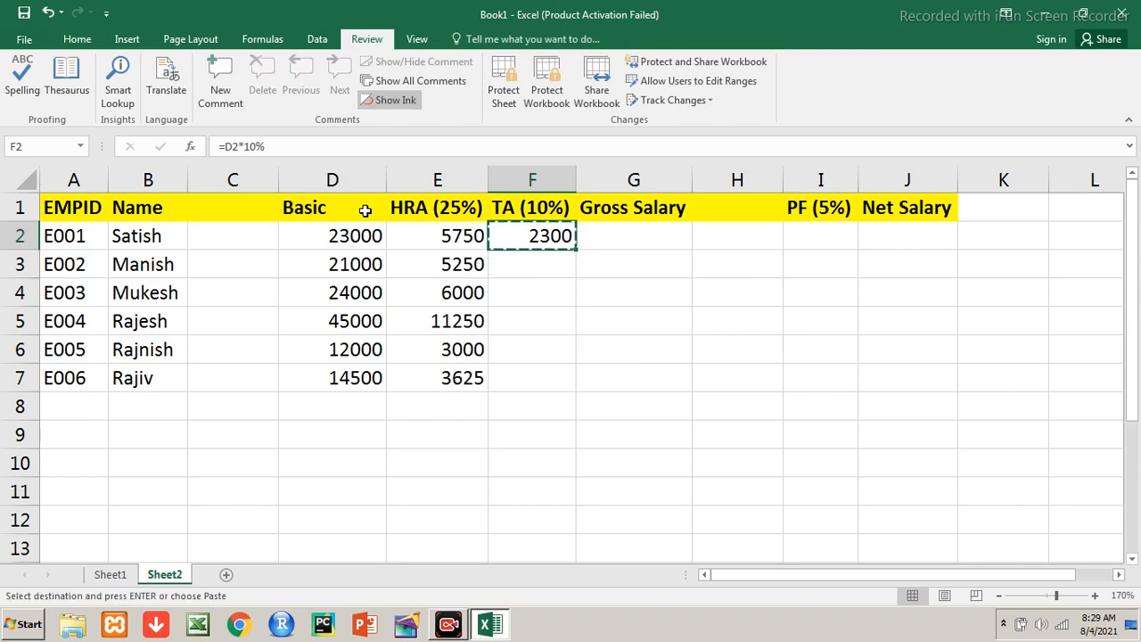
pyautogui.press('Down')
pyautogui.hotkey('shift', 'Down')
pyautogui.hotkey('shift', 'Down')
pyautogui.hotkey('shift', 'Down')
pyautogui.hotkey('shift', 'Down')
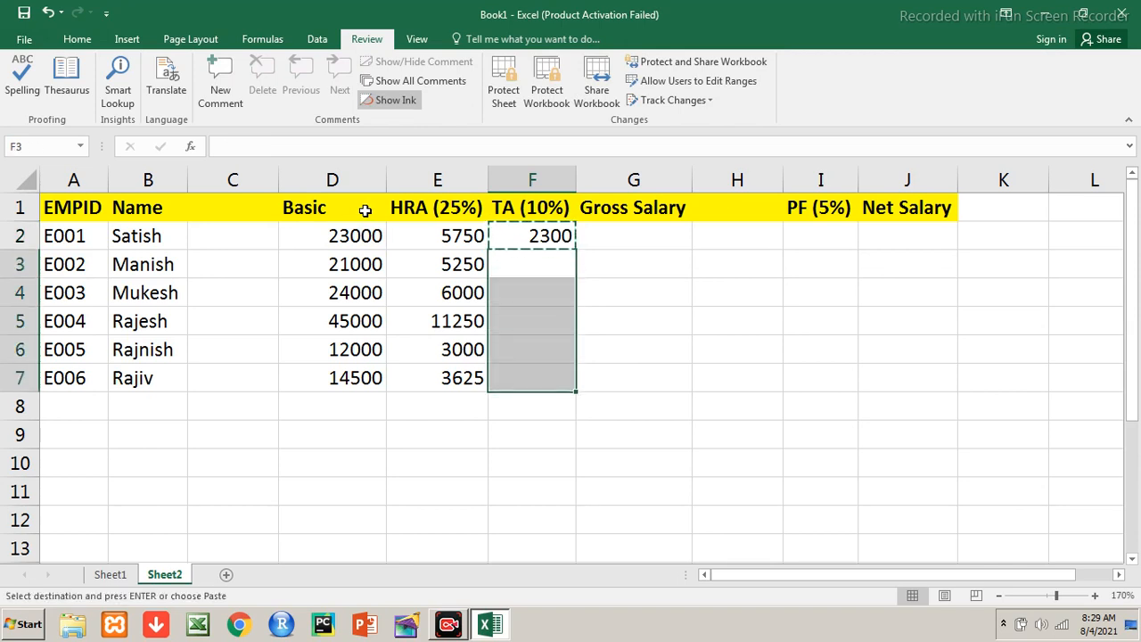
pyautogui.hotkey('ctrl', 'v')
pyautogui.press('Escape')
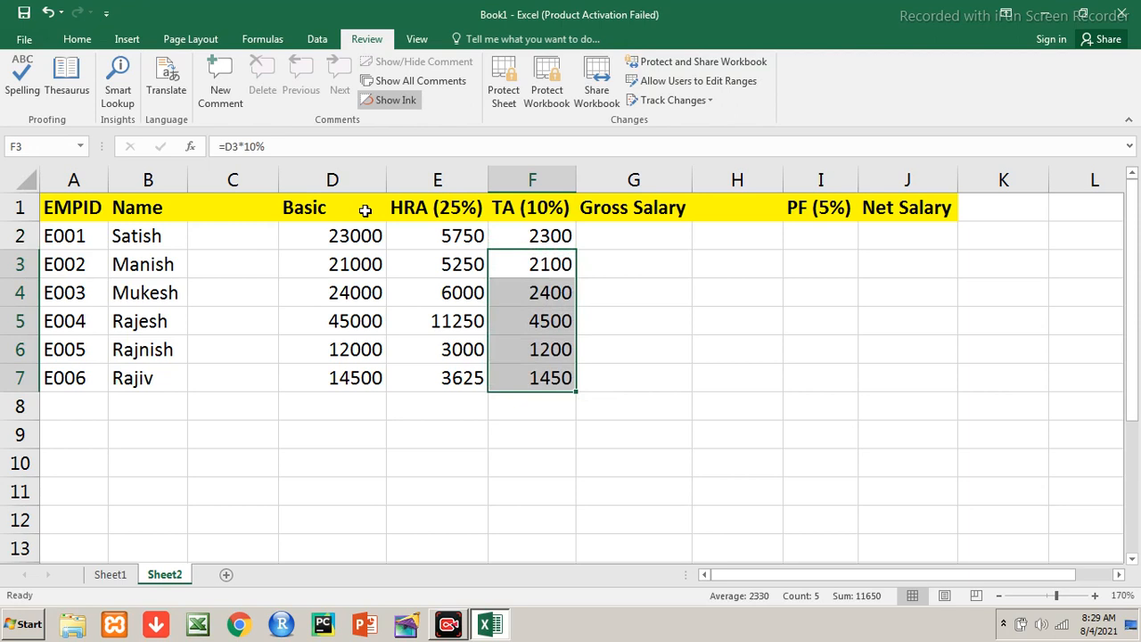
pyautogui.press('Up')
pyautogui.press('Right')
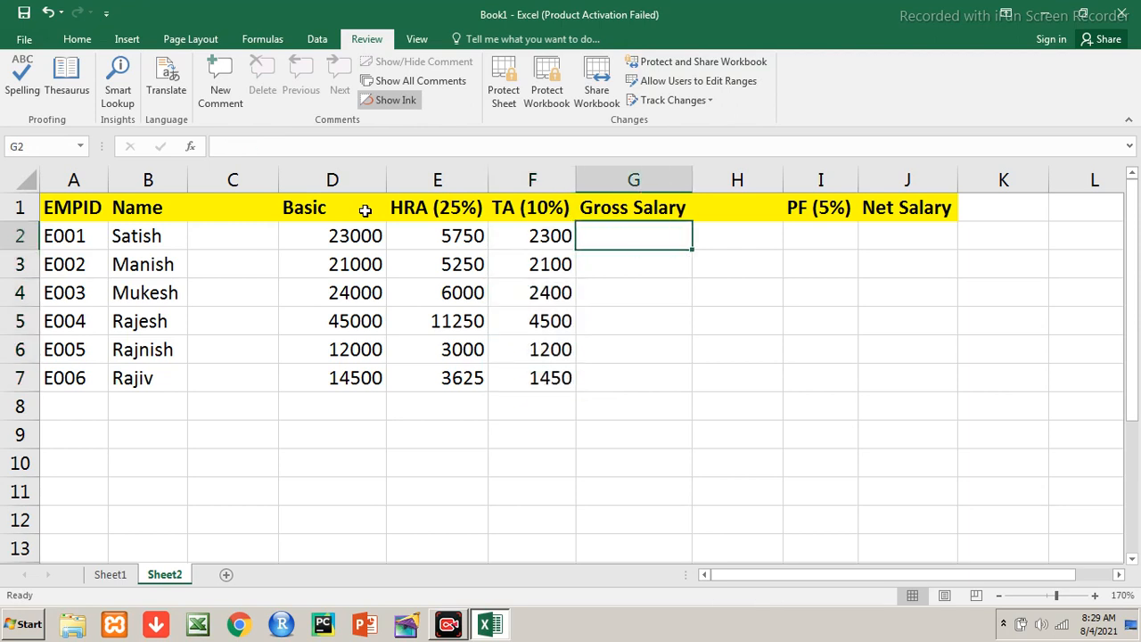
# Enter =D2+E2+F2 in G2 and copy it to G3:G7, giving 31050 down to 19575
pyautogui.write('=')
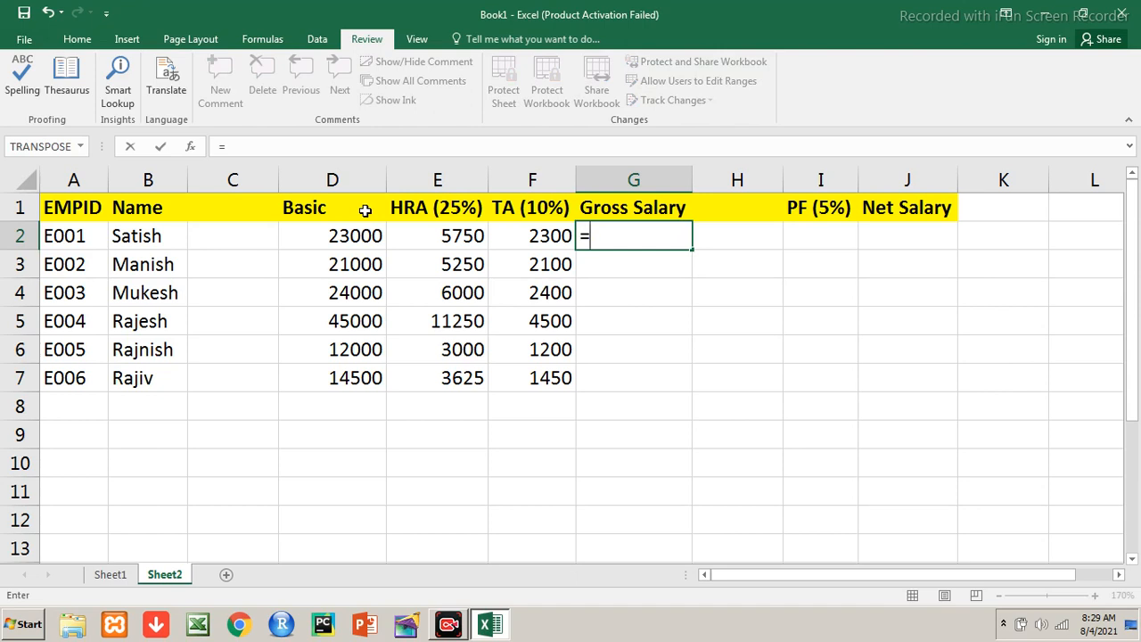
pyautogui.write('d2')
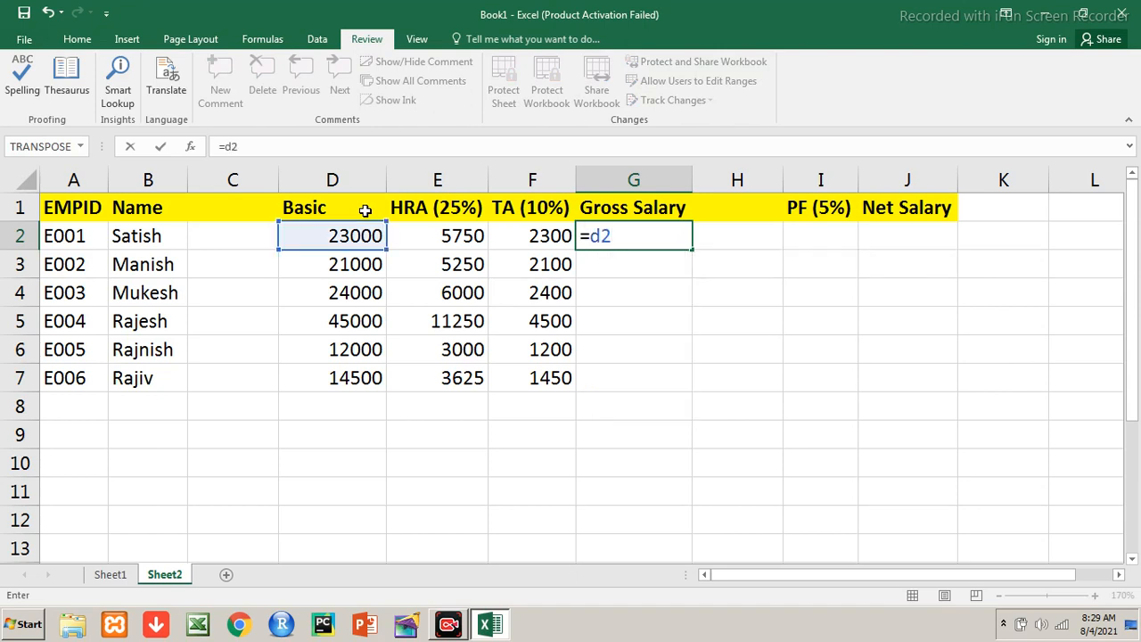
pyautogui.write('+e2+f2')
pyautogui.press('Return')
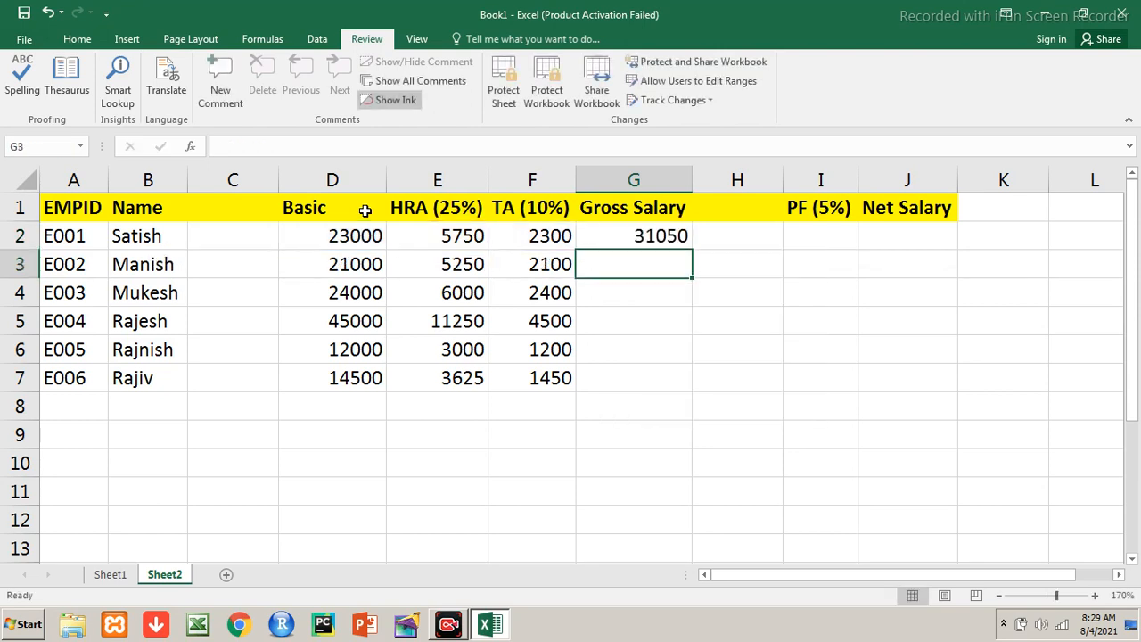
pyautogui.press('Up')
pyautogui.hotkey('ctrl', 'c')
pyautogui.press('Down')
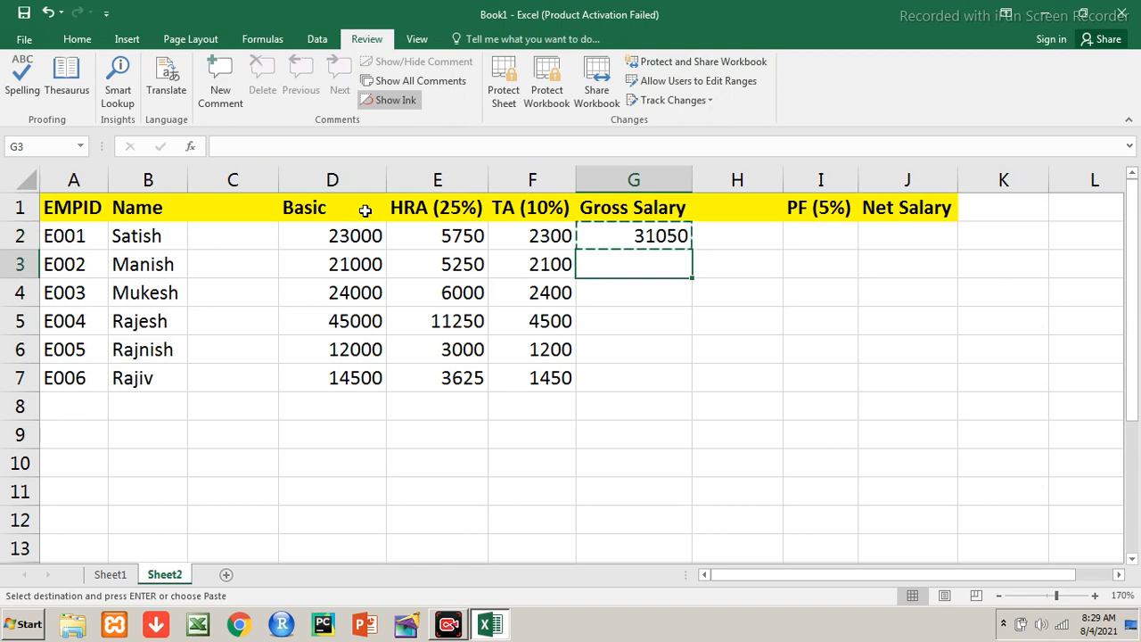
pyautogui.hotkey('shift', 'Down')
pyautogui.hotkey('shift', 'Down')
pyautogui.hotkey('shift', 'Down')
pyautogui.hotkey('shift', 'Down')
pyautogui.press('Return')
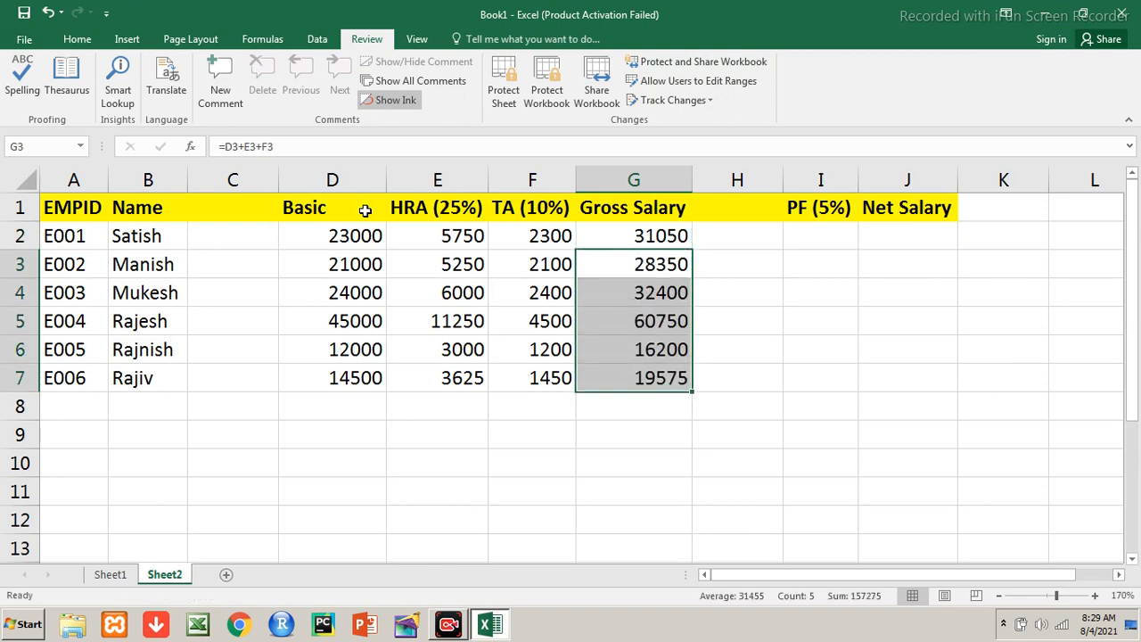
pyautogui.press('Up')
pyautogui.press('Right')
pyautogui.press('Right')
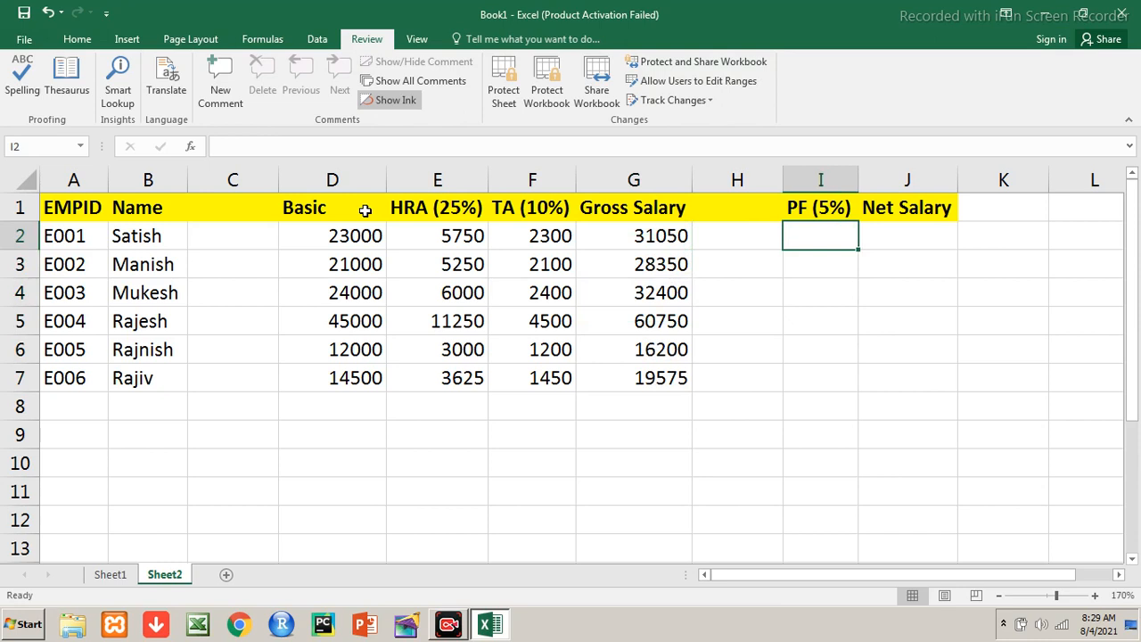
# Enter =D2*5% in I2 and copy it to I3:I7, giving PF 1150 down to 725
pyautogui.press('Left')
pyautogui.press('Left')
pyautogui.press('Left')
pyautogui.press('Left')
pyautogui.press('Left')
pyautogui.hotkey('shift', 'Down')
pyautogui.hotkey('shift', 'Down')
pyautogui.hotkey('shift', 'Down')
pyautogui.hotkey('shift', 'Down')
pyautogui.hotkey('shift', 'Down')
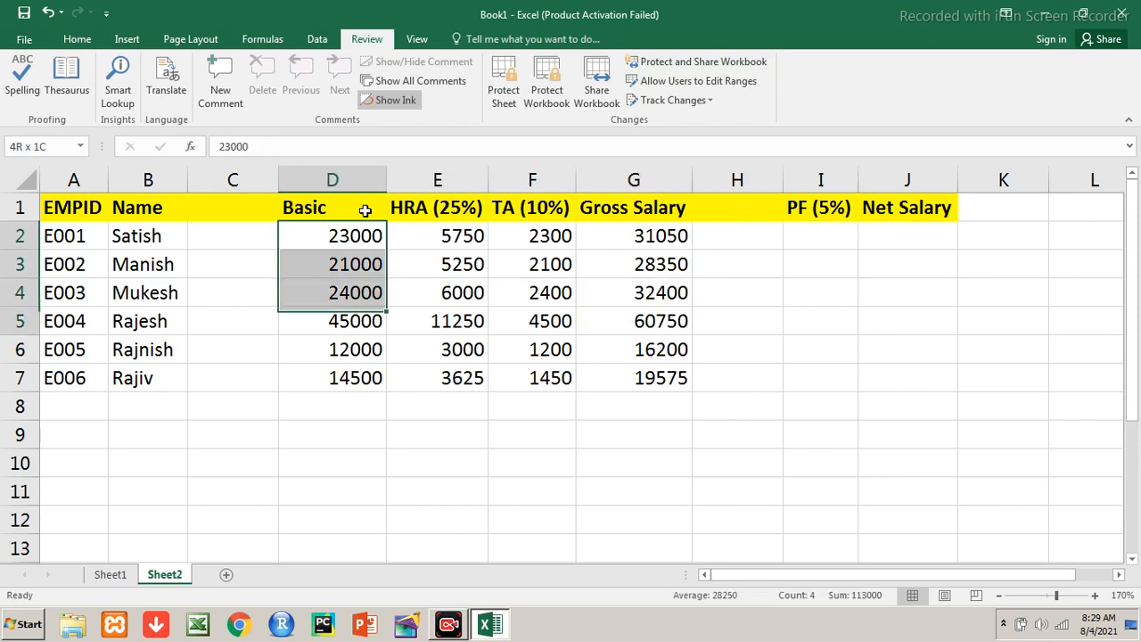
pyautogui.press('Right')
pyautogui.press('Right')
pyautogui.press('Right')
pyautogui.press('Right')
pyautogui.press('Right')
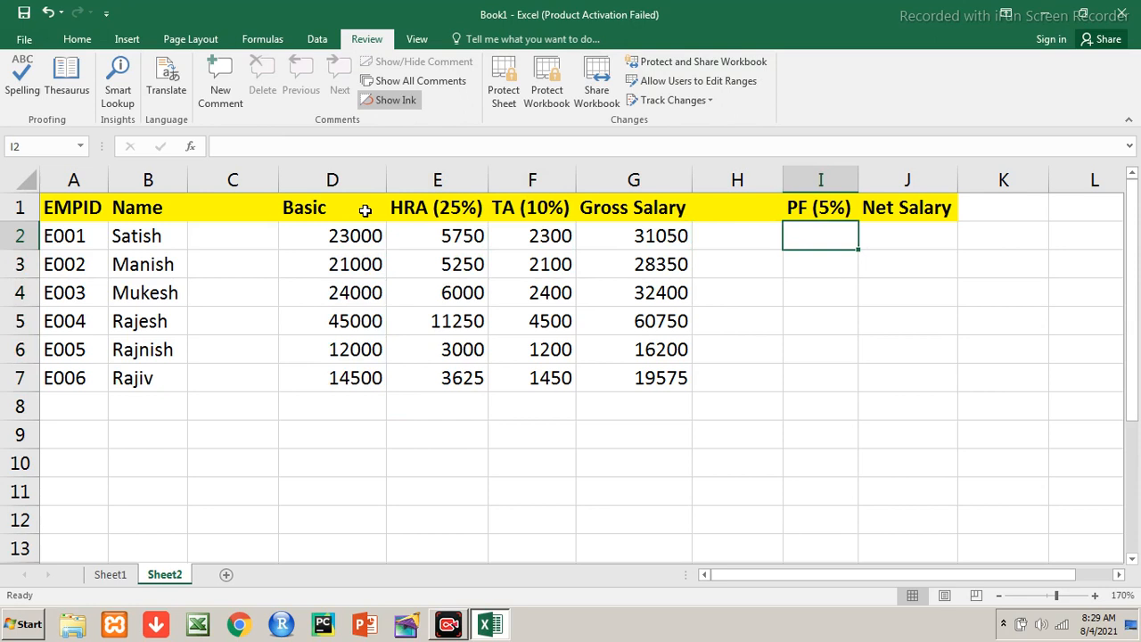
pyautogui.write('=')
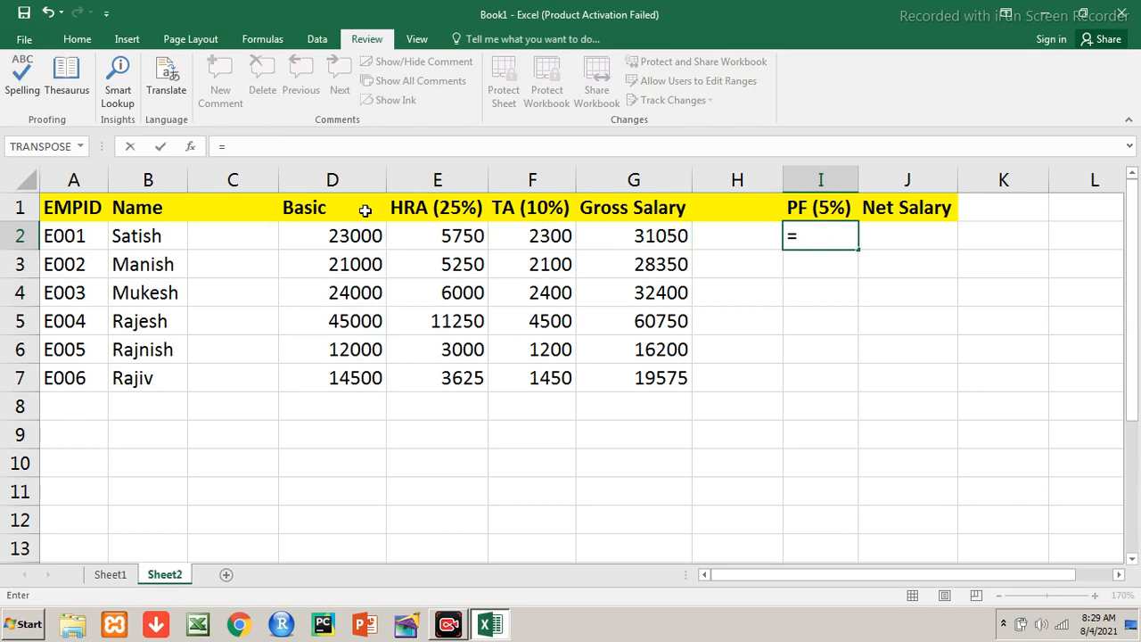
pyautogui.write('d2*5%')
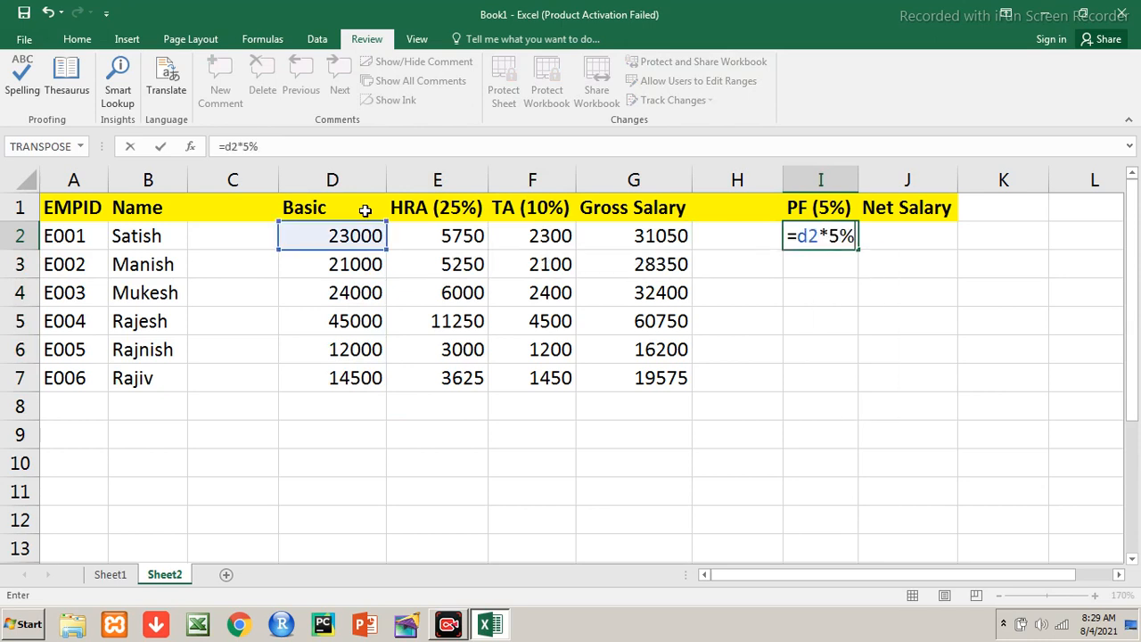
pyautogui.press('Return')
pyautogui.press('Up')
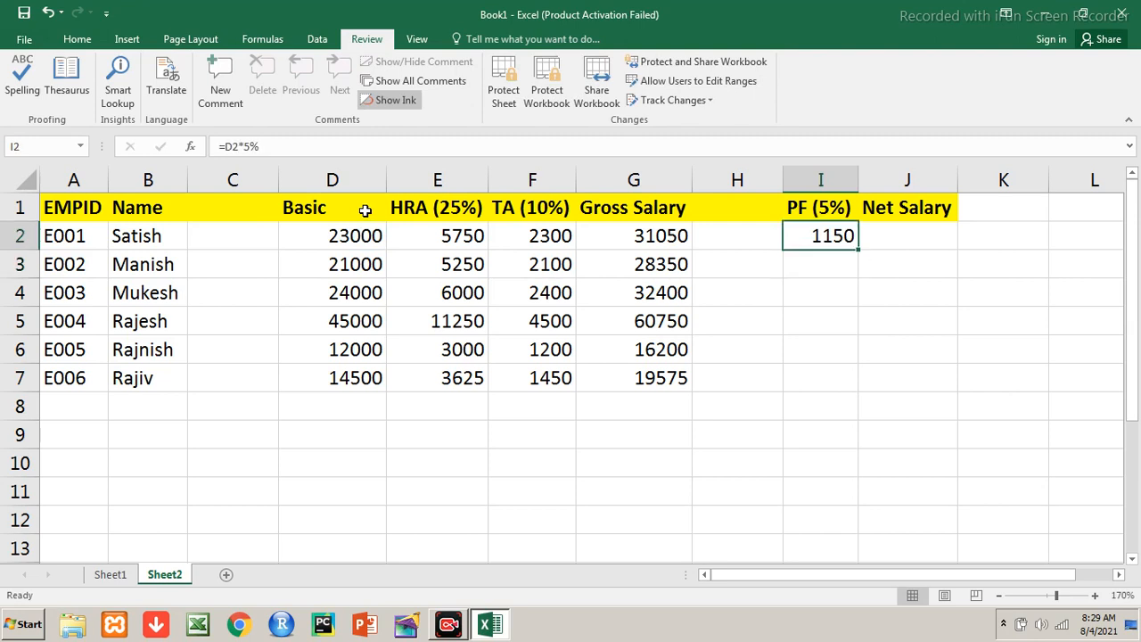
pyautogui.hotkey('ctrl', 'c')
pyautogui.press('Down')
pyautogui.hotkey('shift', 'Down')
pyautogui.hotkey('shift', 'Down')
pyautogui.hotkey('shift', 'Down')
pyautogui.hotkey('shift', 'Down')
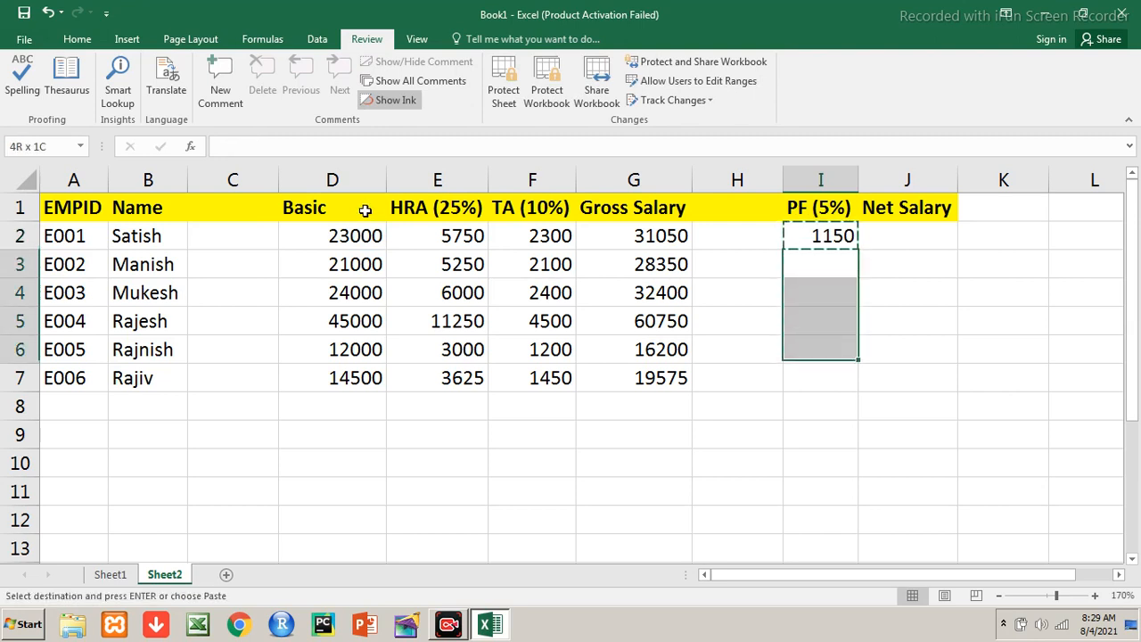
pyautogui.hotkey('ctrl', 'v')
pyautogui.press('Up')
pyautogui.press('Escape')
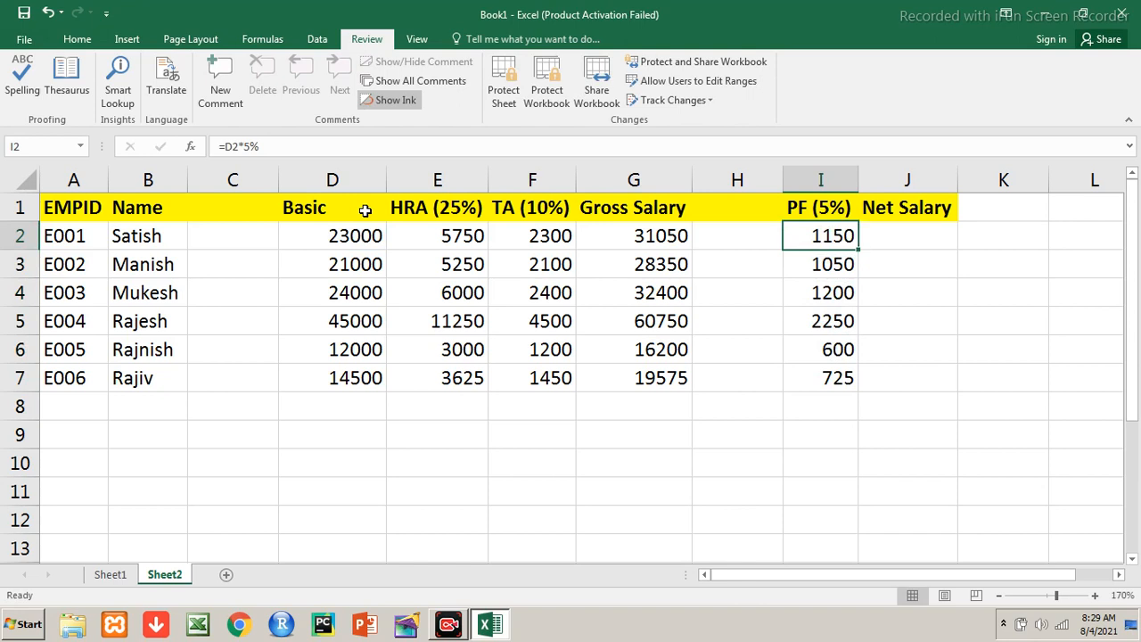
pyautogui.press('Right')
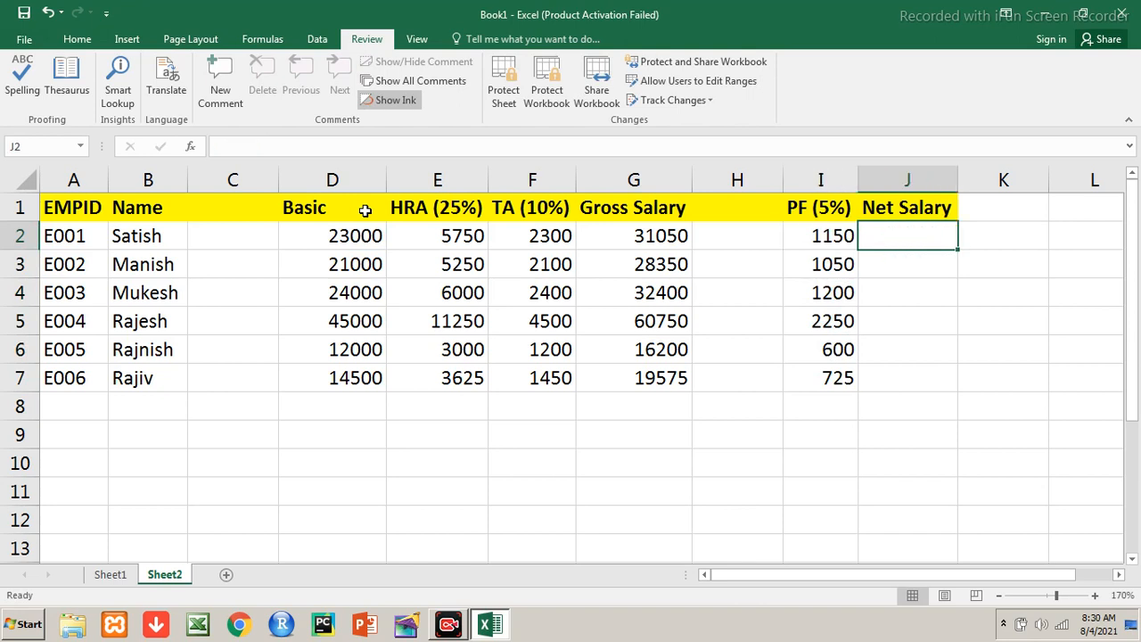
# Enter =G2-I2 in J2 and copy it to J3:J7, giving net salaries 29900 down to 18850
pyautogui.press('Left')
pyautogui.press('Left')
pyautogui.press('Left')
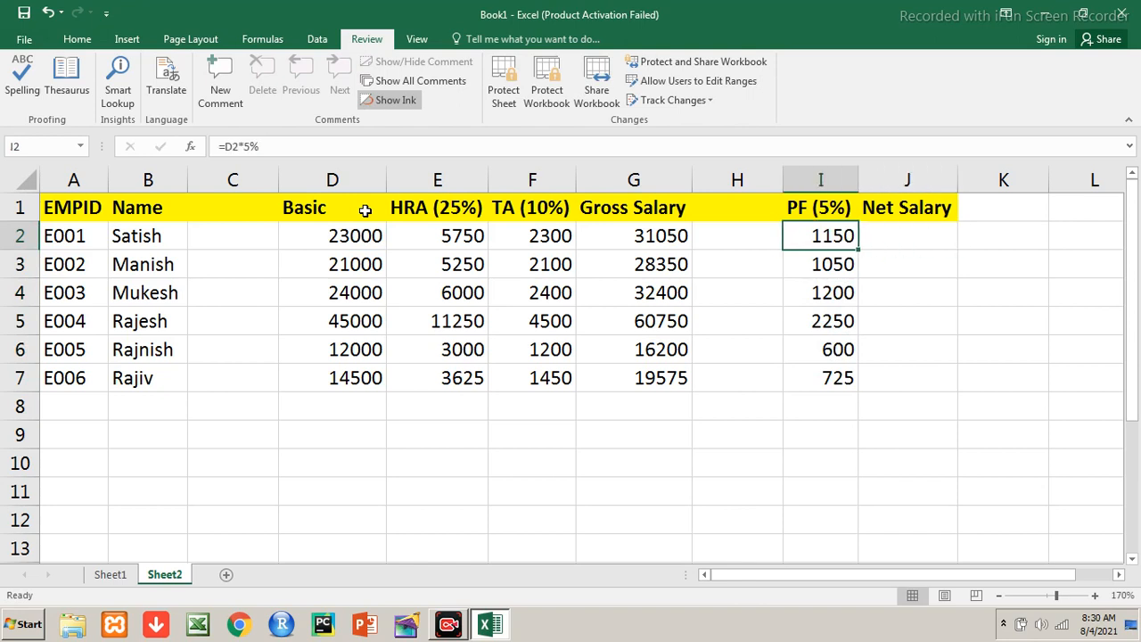
pyautogui.hotkey('shift', 'Down')
pyautogui.hotkey('shift', 'Down')
pyautogui.hotkey('shift', 'Down')
pyautogui.hotkey('shift', 'Down')
pyautogui.hotkey('shift', 'Down')
pyautogui.press('Right')
pyautogui.press('Right')
pyautogui.press('Right')
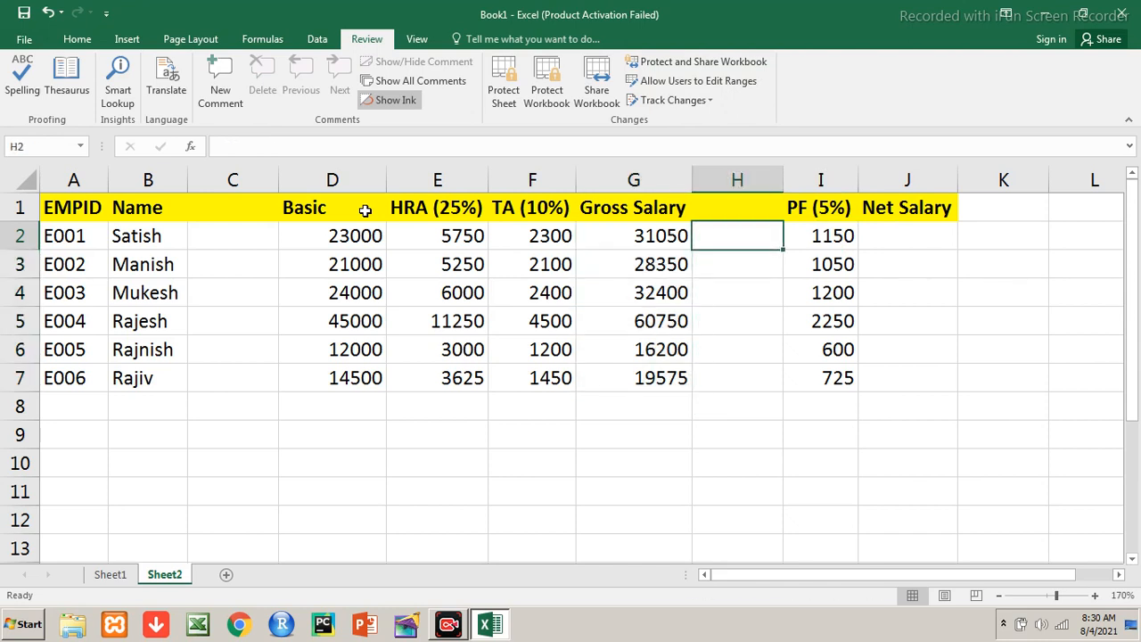
pyautogui.write('=')
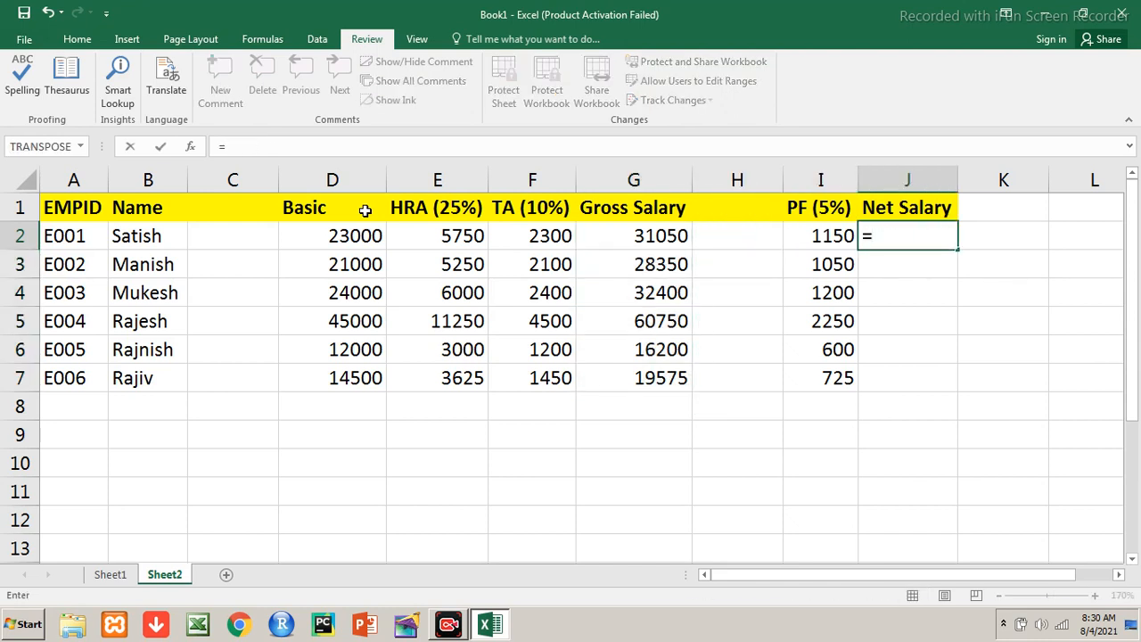
pyautogui.write('g2-i2')
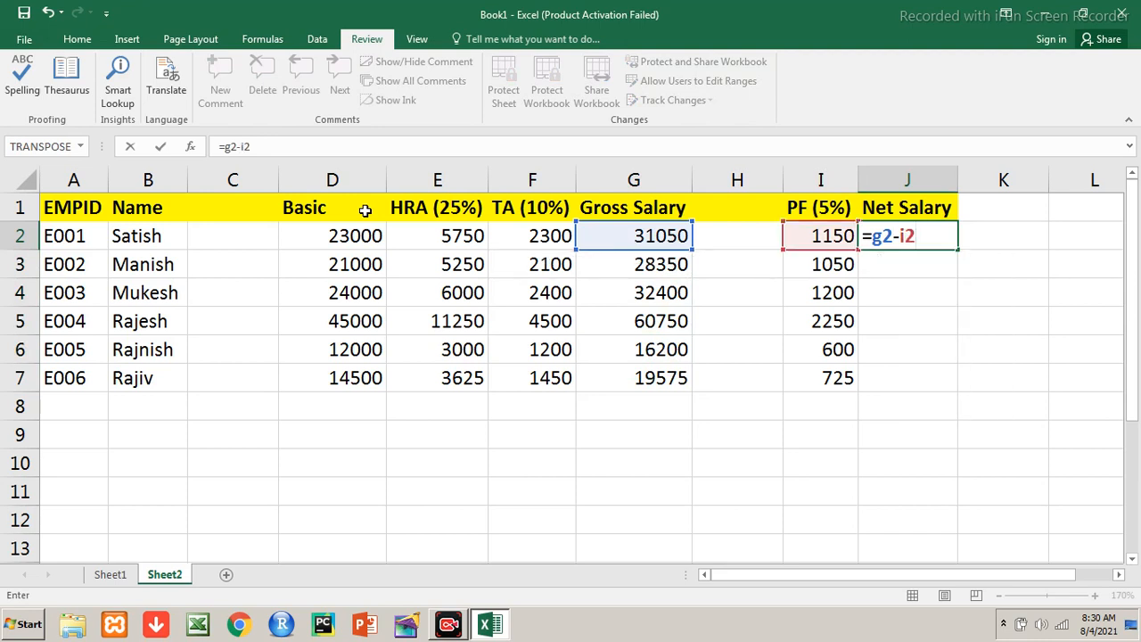
pyautogui.press('Return')
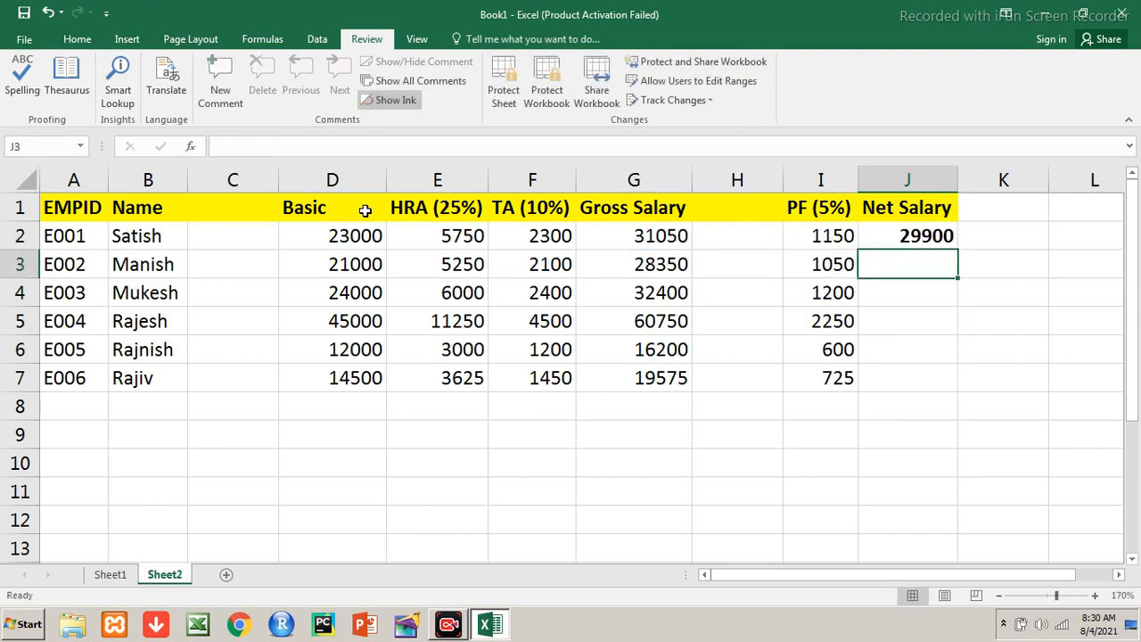
pyautogui.press('Up')
pyautogui.hotkey('ctrl', 'c')
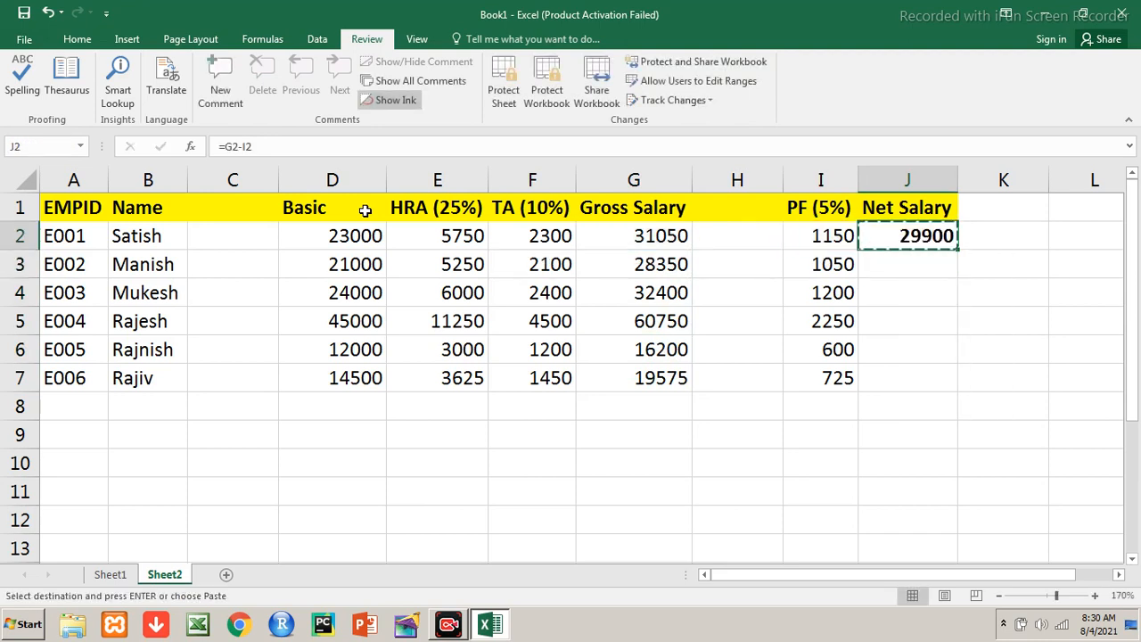
pyautogui.press('Down')
pyautogui.hotkey('shift', 'Down')
pyautogui.hotkey('shift', 'Down')
pyautogui.hotkey('shift', 'Down')
pyautogui.hotkey('shift', 'Down')
pyautogui.hotkey('ctrl', 'v')
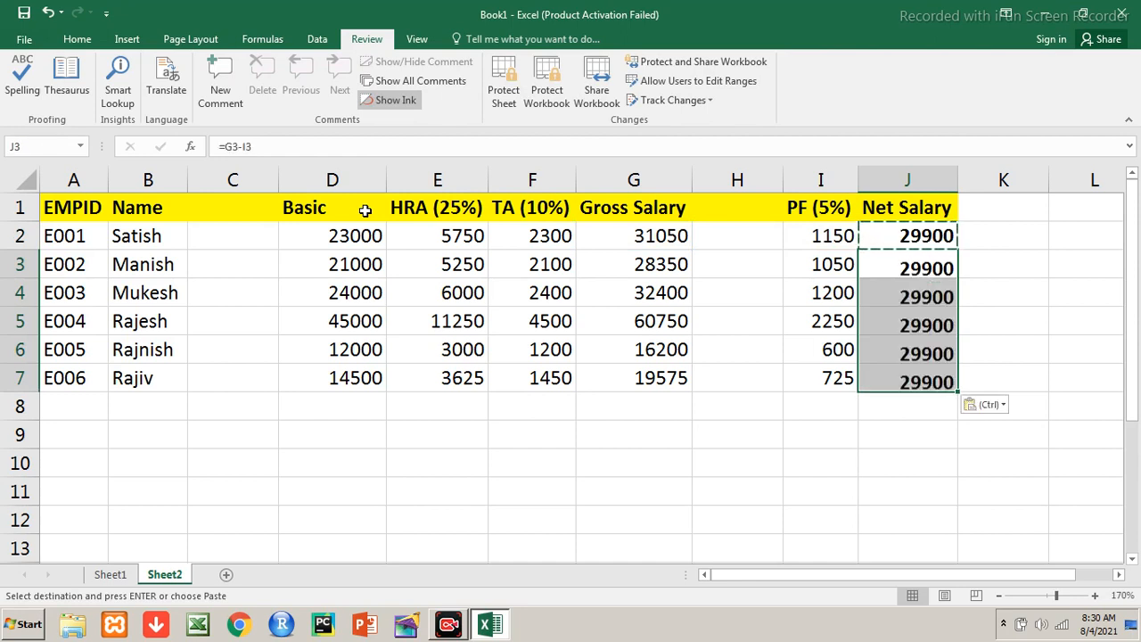
pyautogui.press('Up')
pyautogui.press('Left')
pyautogui.press('Left')
pyautogui.press('Left')
pyautogui.press('Left')
pyautogui.press('Left')
pyautogui.press('Left')
pyautogui.press('Left')
pyautogui.press('Left')
pyautogui.press('Left')
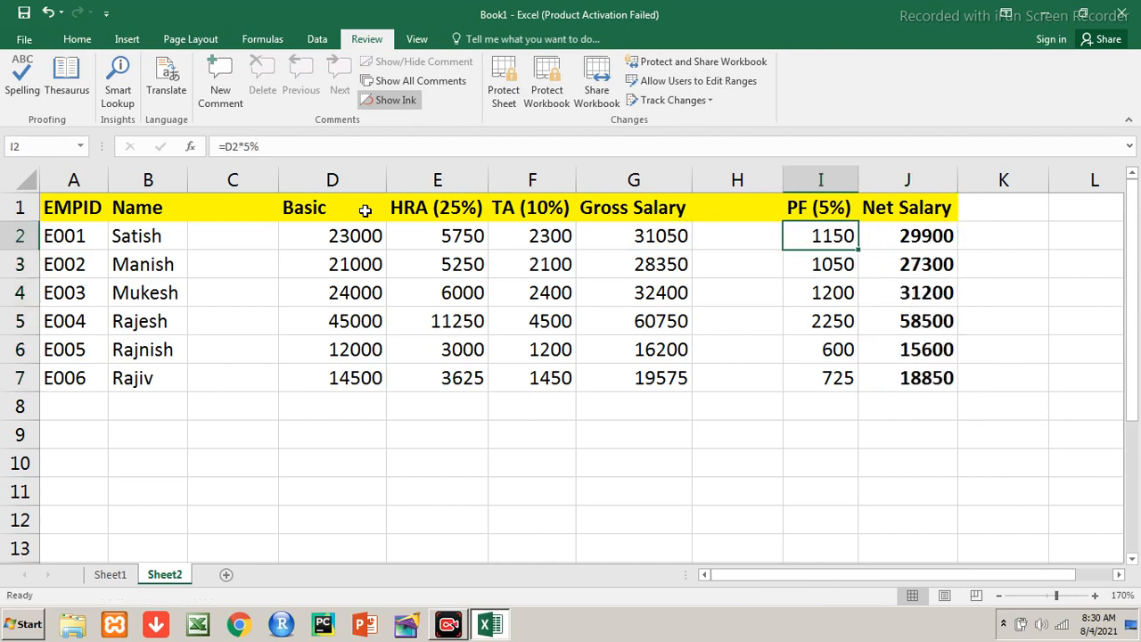
pyautogui.press('Up')
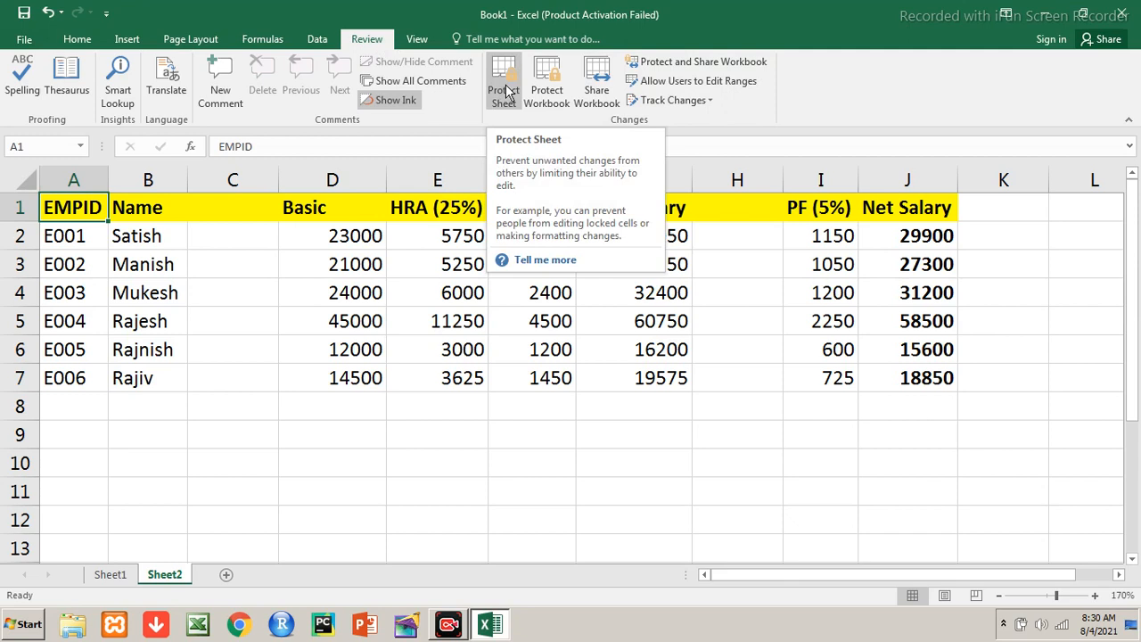
# Select A1:B7, covering the EMPID and Name headers and all six employees
pyautogui.click(350, 425)
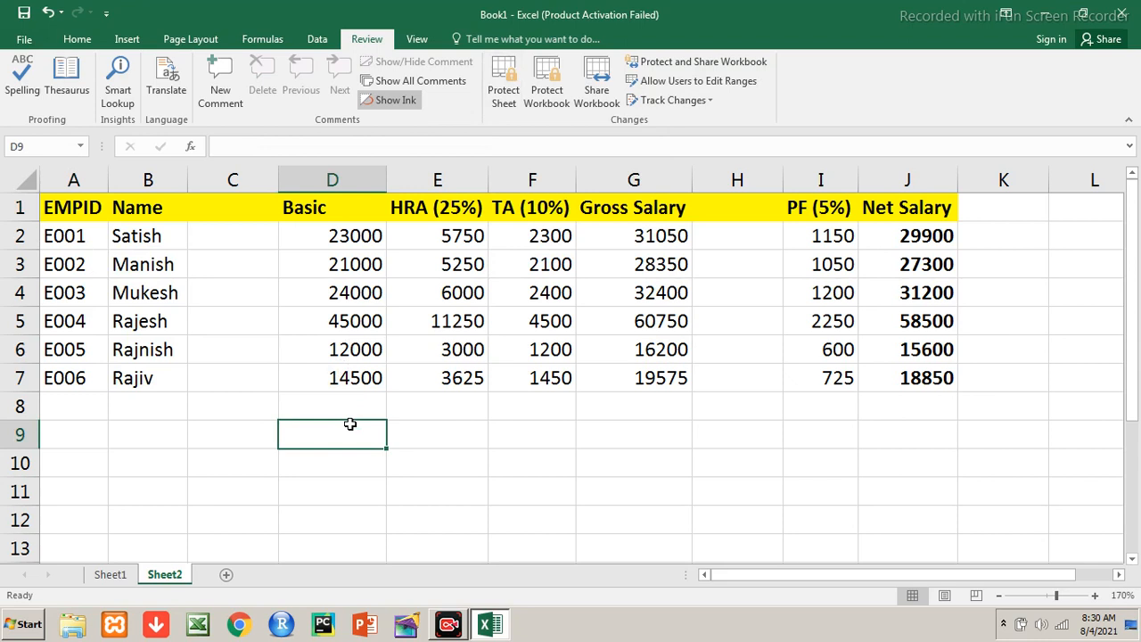
pyautogui.click(73, 203)
pyautogui.hotkey('shift', 'Right')
pyautogui.hotkey('shift', 'Down')
pyautogui.hotkey('shift', 'Down')
pyautogui.hotkey('shift', 'Down')
pyautogui.hotkey('shift', 'Down')
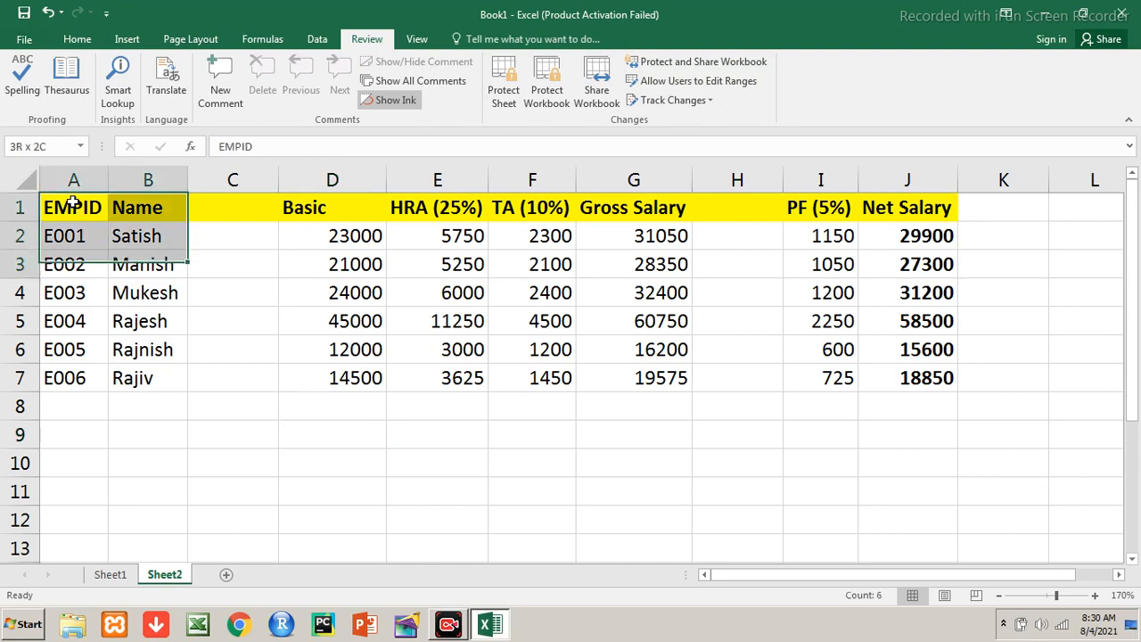
pyautogui.hotkey('shift', 'Down')
pyautogui.hotkey('shift', 'Down')
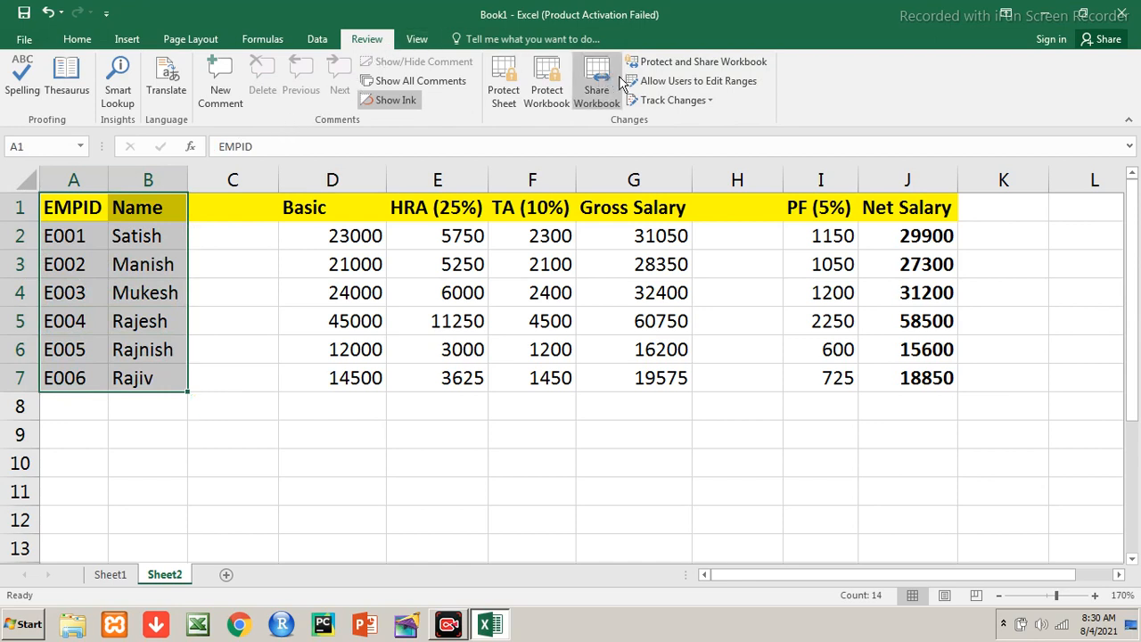
# Add editable range Range1 for =$A$1:$B$7 with a range password, confirm it, and close the dialog
pyautogui.click(726, 87)
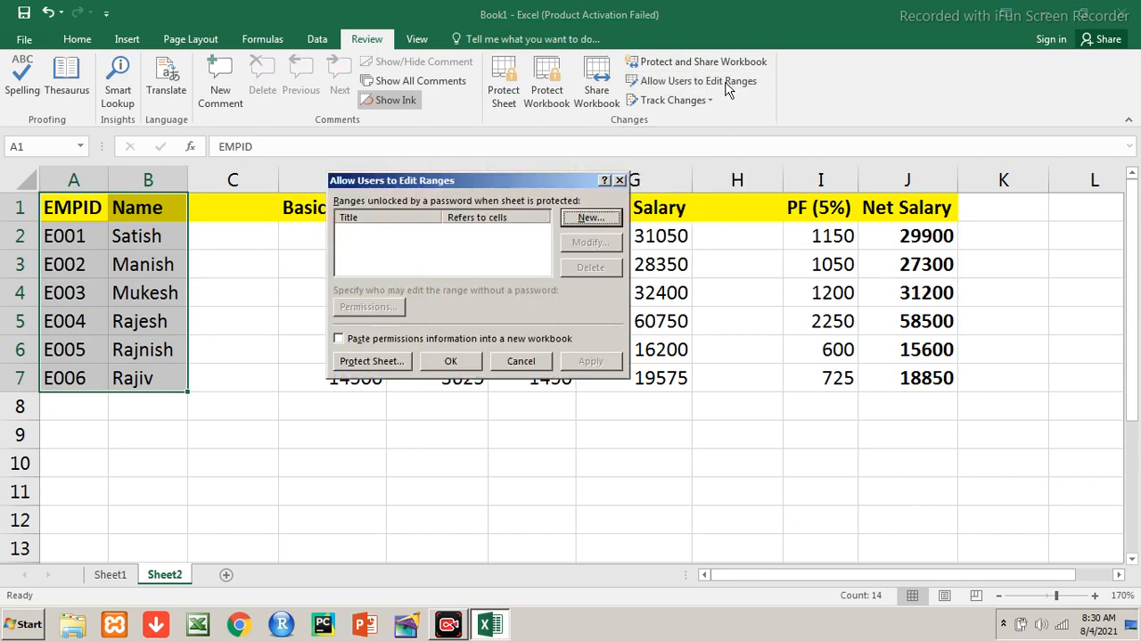
pyautogui.click(592, 218)
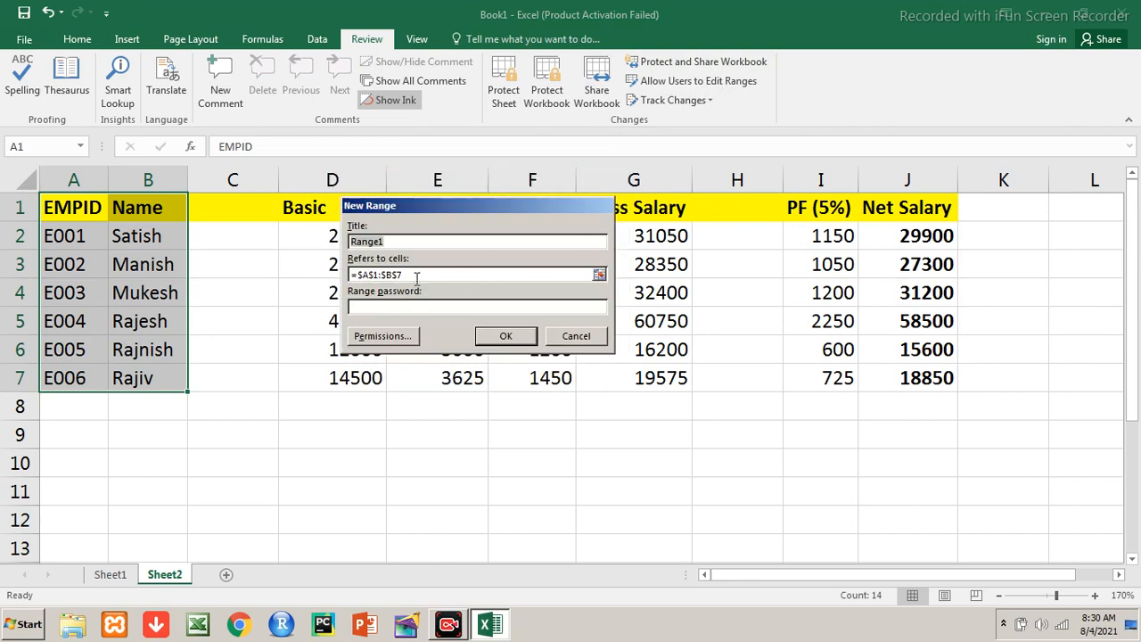
pyautogui.click(406, 253)
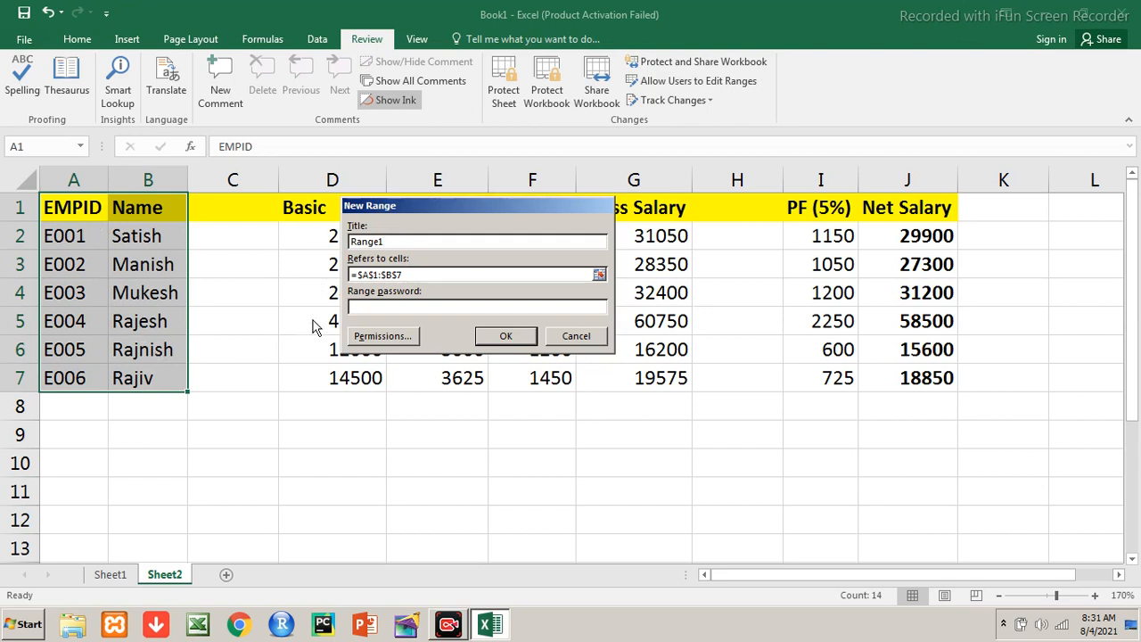
pyautogui.click(413, 273)
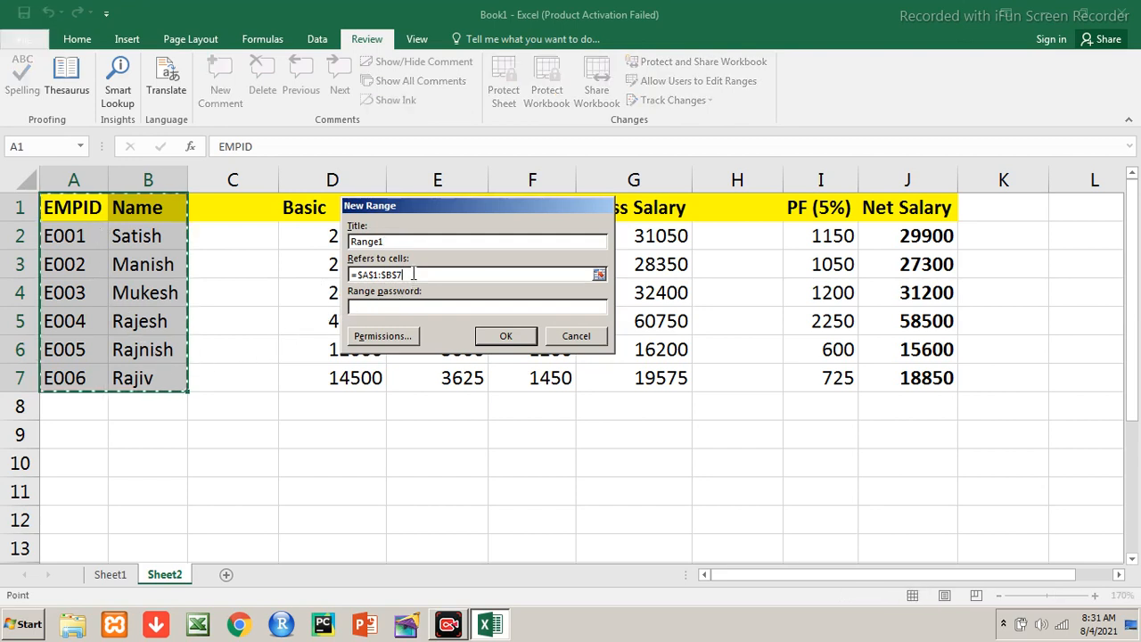
pyautogui.click(396, 306)
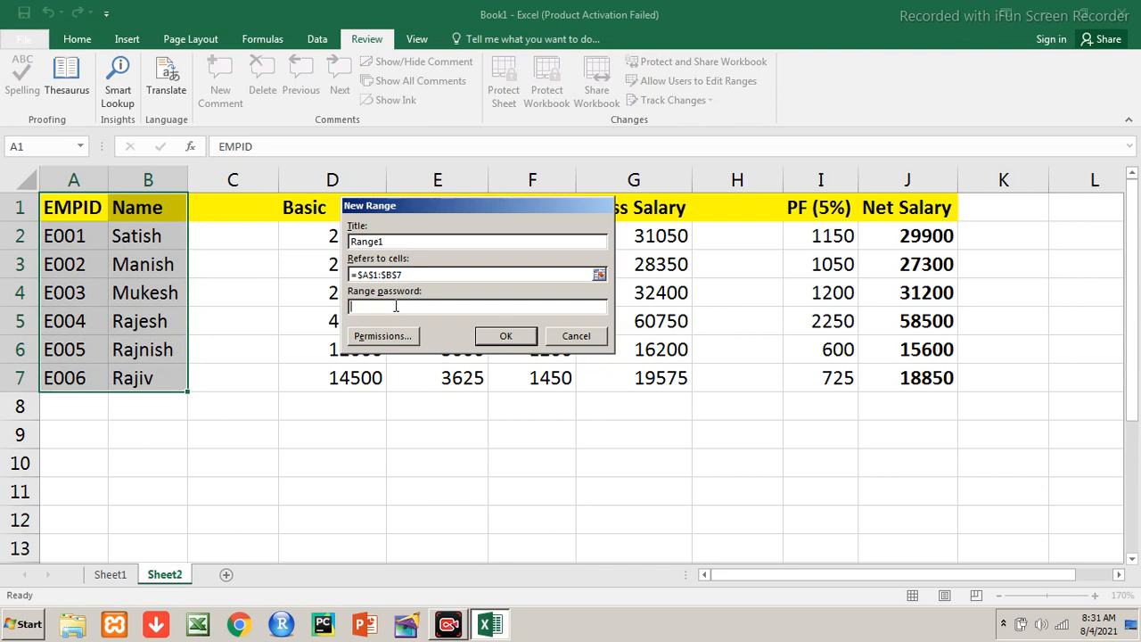
pyautogui.write('1234')
pyautogui.click(499, 336)
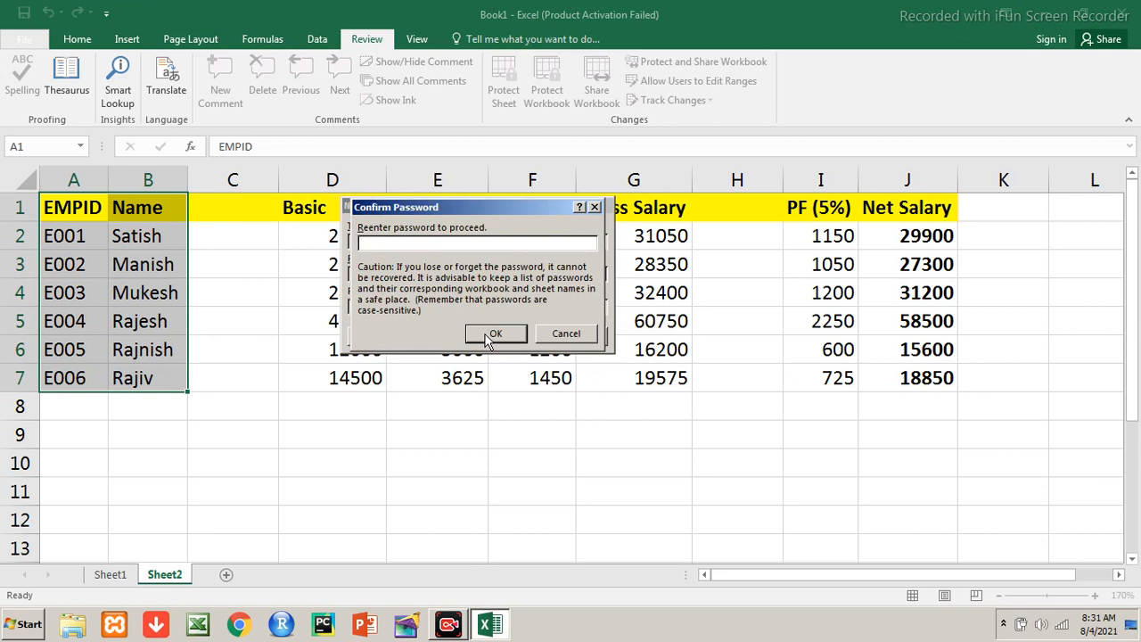
pyautogui.write('****')
pyautogui.click(495, 334)
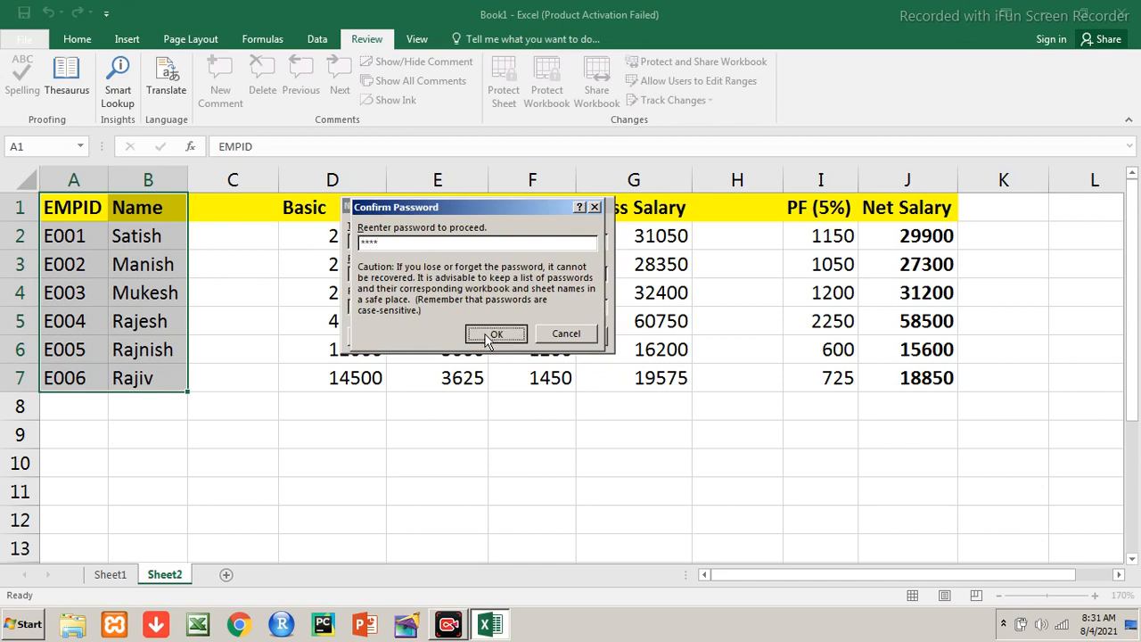
pyautogui.click(497, 334)
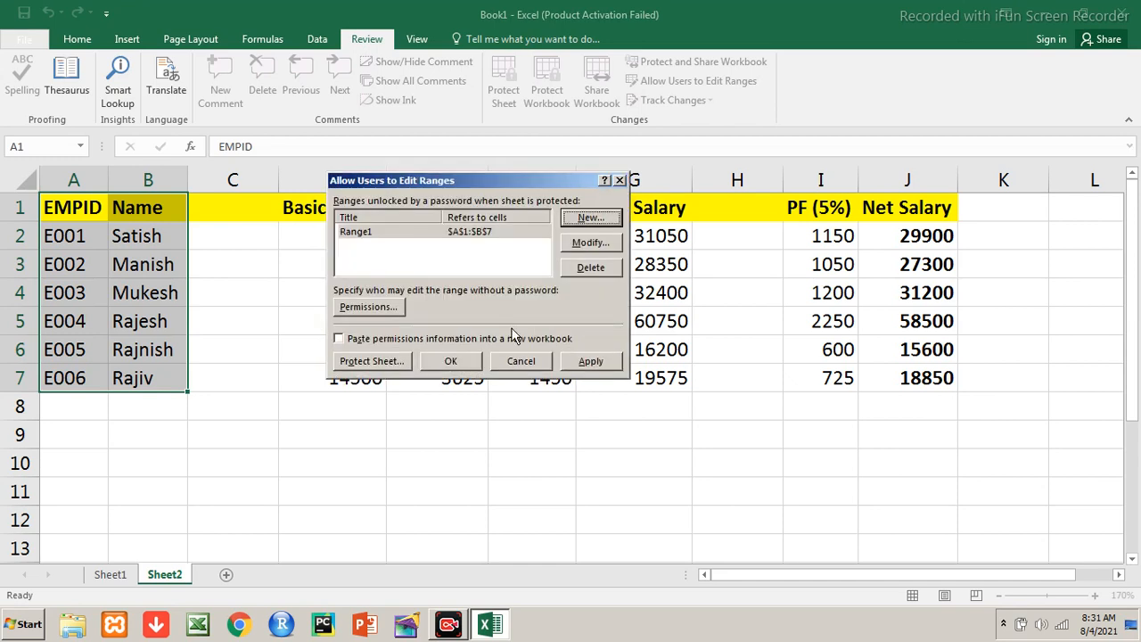
pyautogui.click(452, 360)
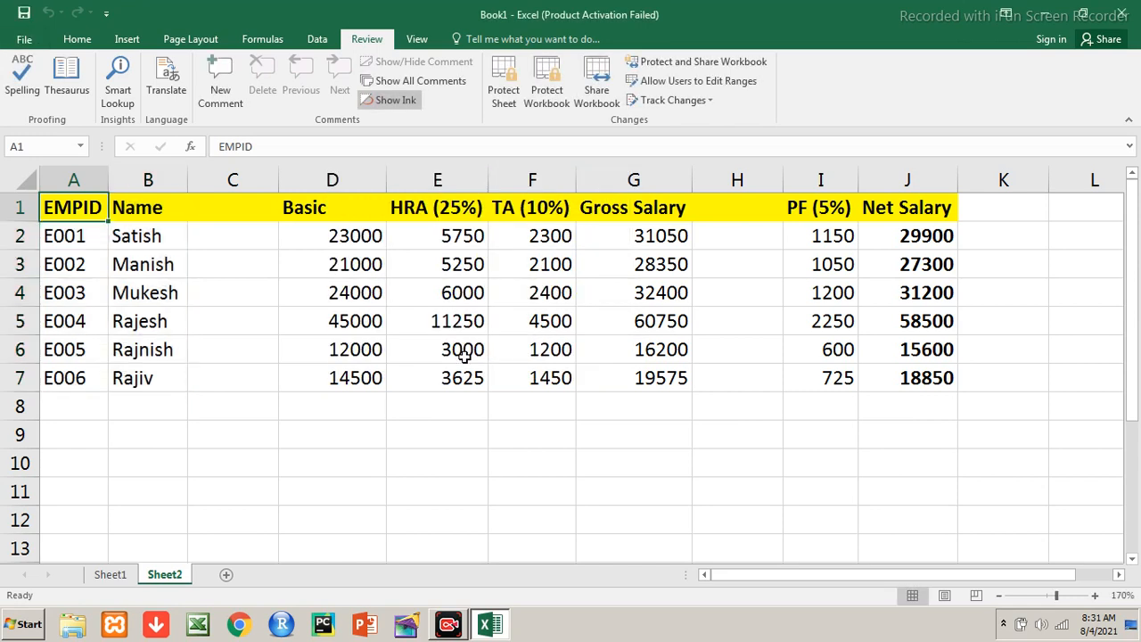
# Enter E007 over the E004 ID in A5, then undo it
pyautogui.press('Down')
pyautogui.press('Down')
pyautogui.press('Down')
pyautogui.press('Down')
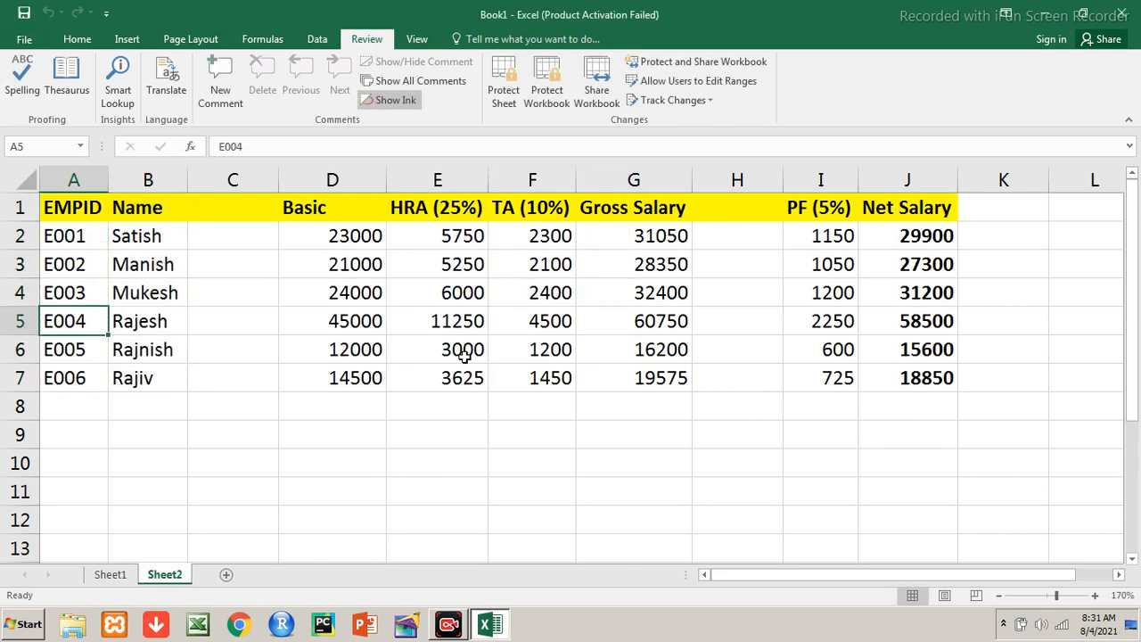
pyautogui.write('E007')
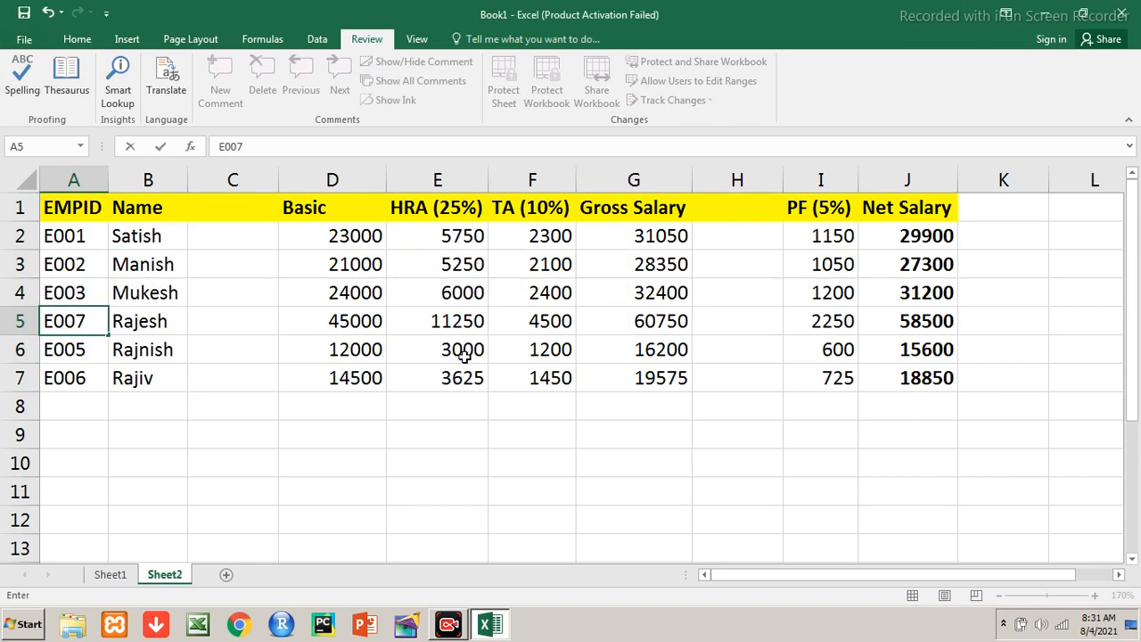
pyautogui.press('Return')
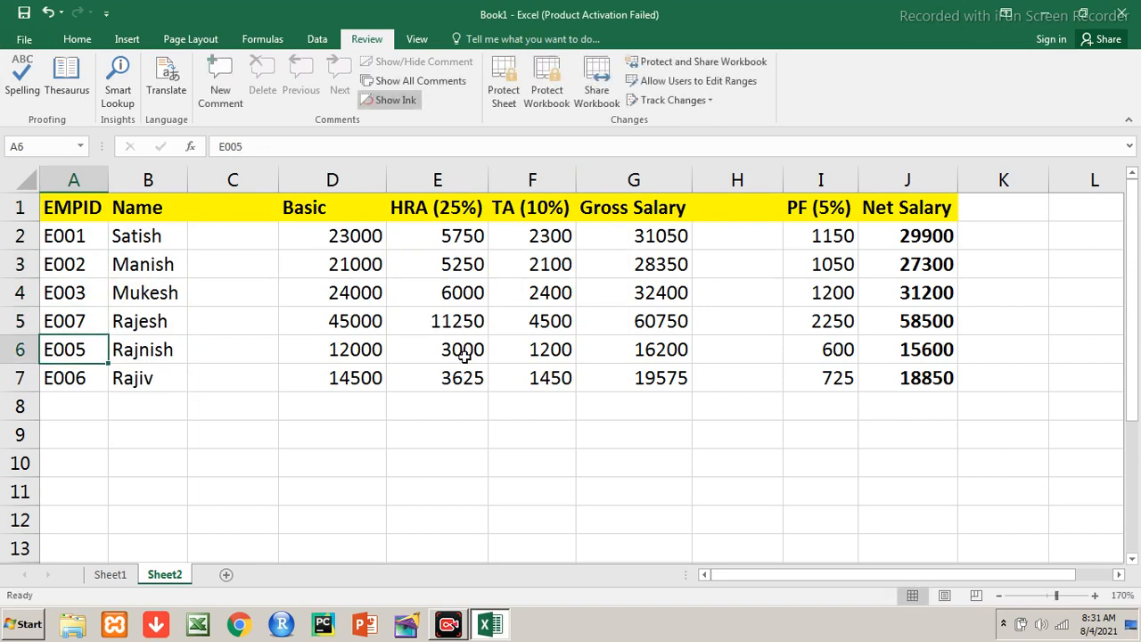
pyautogui.hotkey('ctrl', 'z')
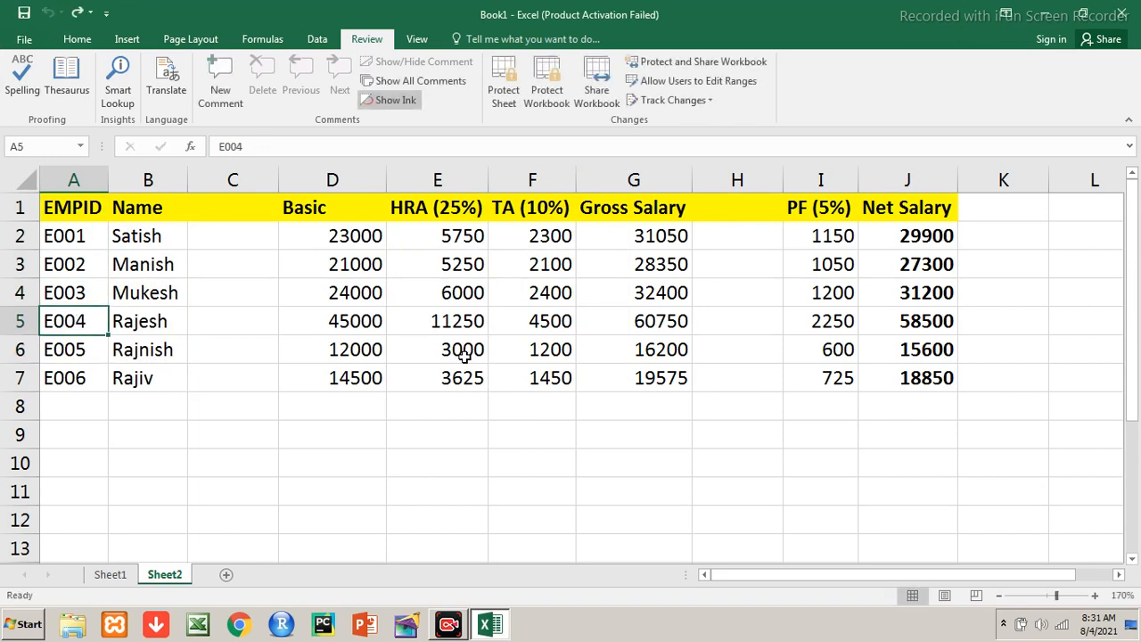
# Select the salary block D1:G7, Basic through Gross Salary
pyautogui.press('Up')
pyautogui.press('Up')
pyautogui.press('Up')
pyautogui.press('Up')
pyautogui.press('Right')
pyautogui.press('Right')
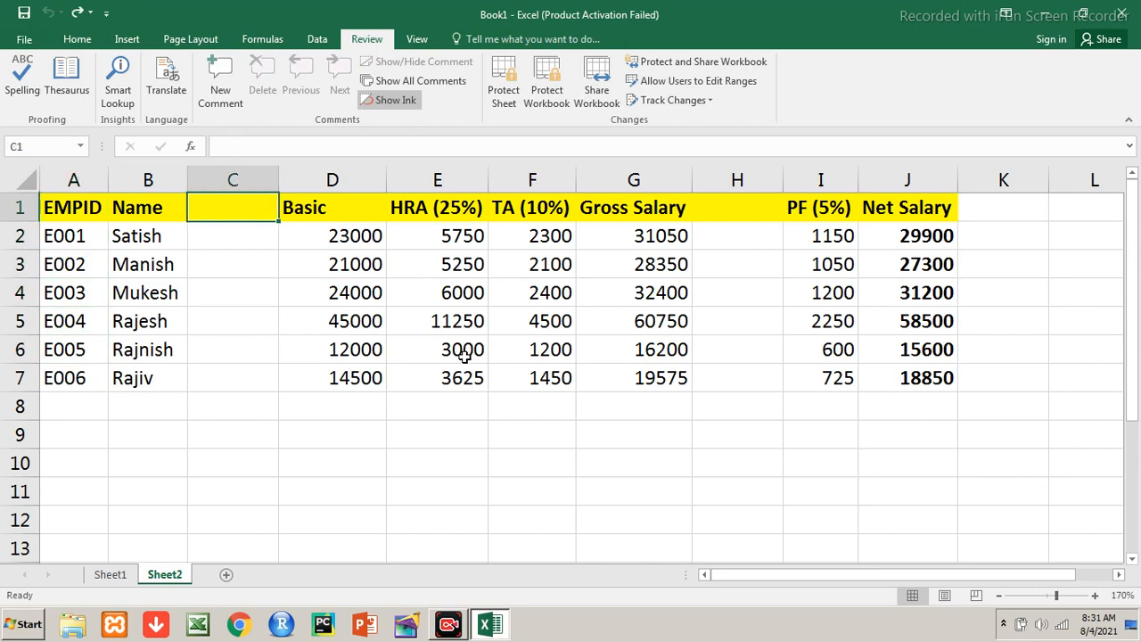
pyautogui.press('Right')
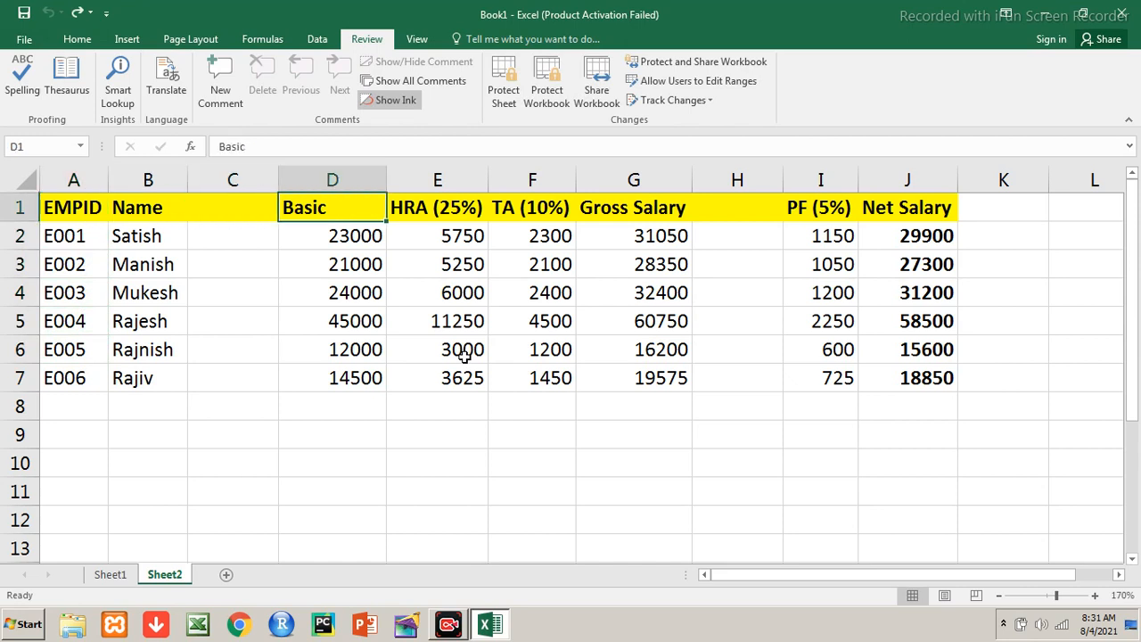
pyautogui.press('Left')
pyautogui.press('Left')
pyautogui.press('Left')
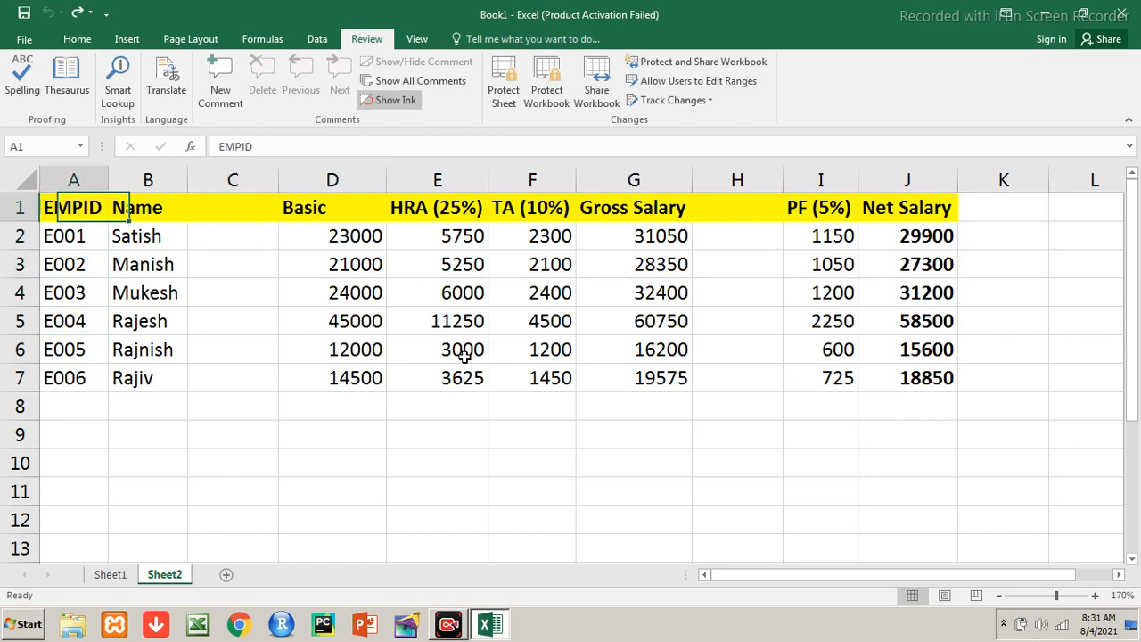
pyautogui.press('Right')
pyautogui.press('Right')
pyautogui.press('Right')
pyautogui.press('Left')
pyautogui.press('Left')
pyautogui.press('Right')
pyautogui.press('Right')
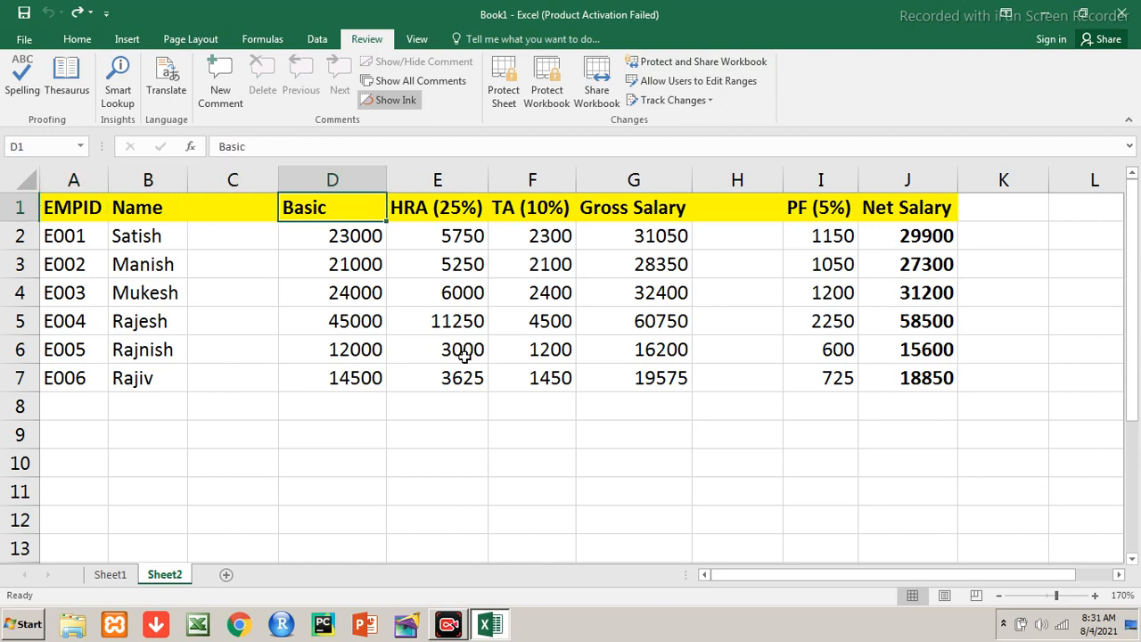
pyautogui.hotkey('shift', 'Right')
pyautogui.hotkey('shift', 'Right')
pyautogui.hotkey('shift', 'Right')
pyautogui.hotkey('shift', 'Right')
pyautogui.hotkey('shift', 'Left')
pyautogui.hotkey('shift', 'Down')
pyautogui.hotkey('shift', 'Down')
pyautogui.hotkey('shift', 'Down')
pyautogui.hotkey('shift', 'Down')
pyautogui.hotkey('shift', 'Down')
pyautogui.hotkey('shift', 'Down')
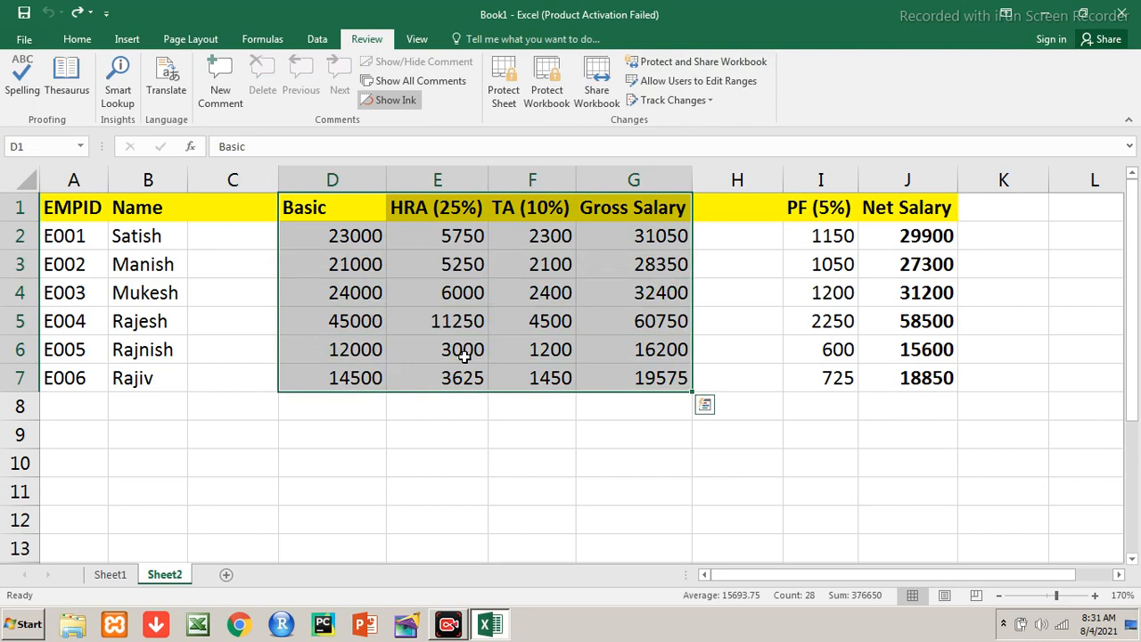
# Create editable range Range2 over $D$1:$G$7 with a confirmed range password
pyautogui.click(655, 89)
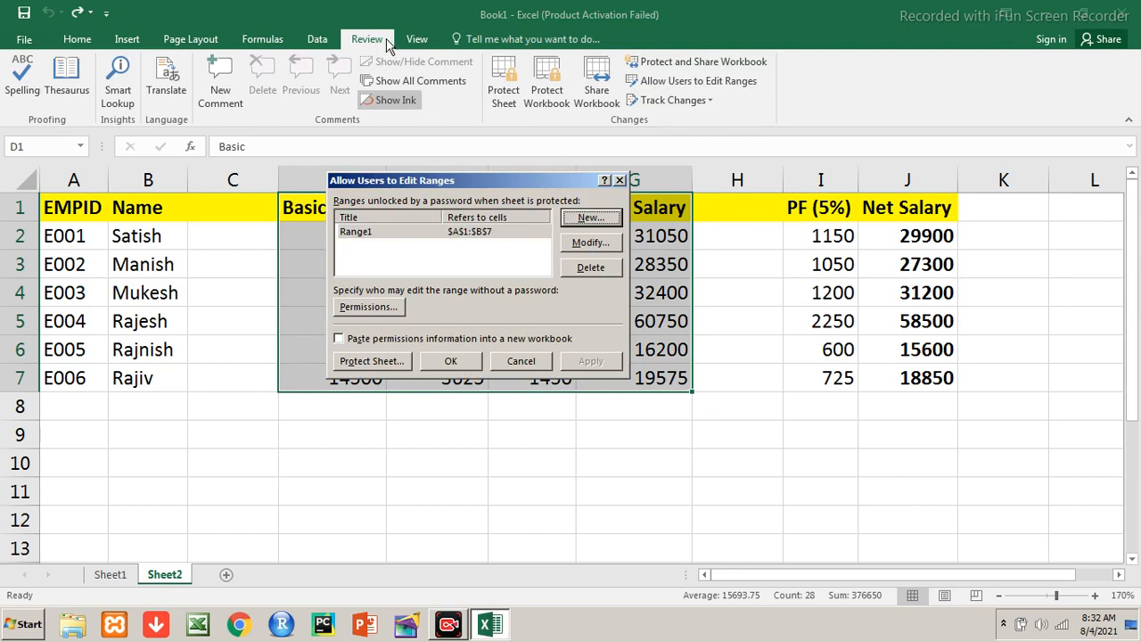
pyautogui.click(570, 220)
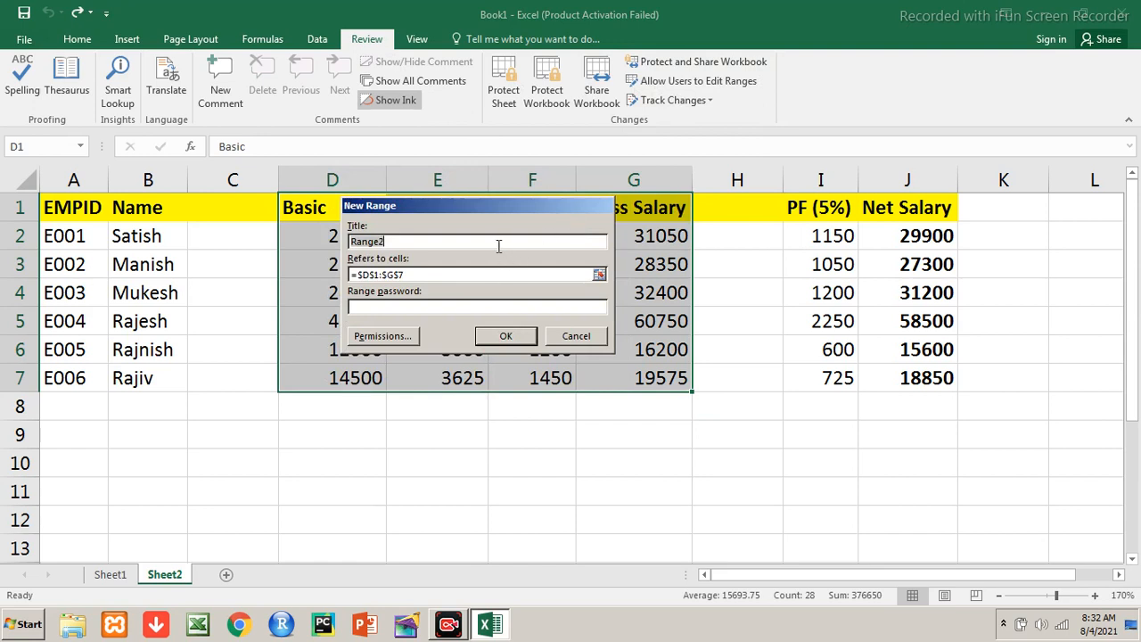
pyautogui.click(457, 306)
pyautogui.write('****')
pyautogui.click(502, 338)
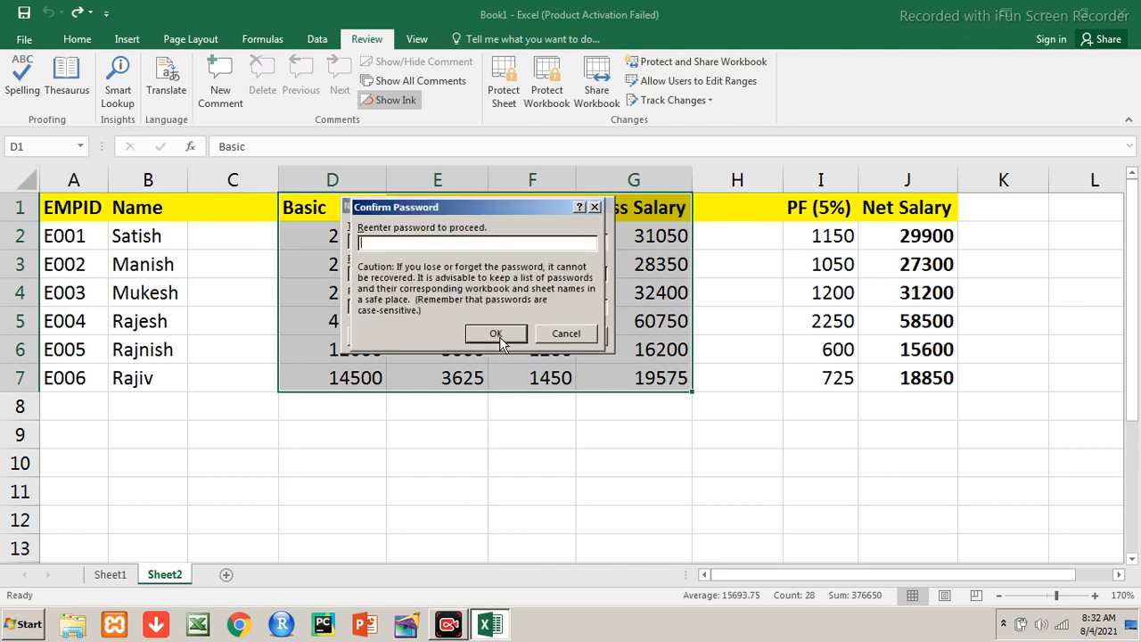
pyautogui.write('****')
pyautogui.click(499, 337)
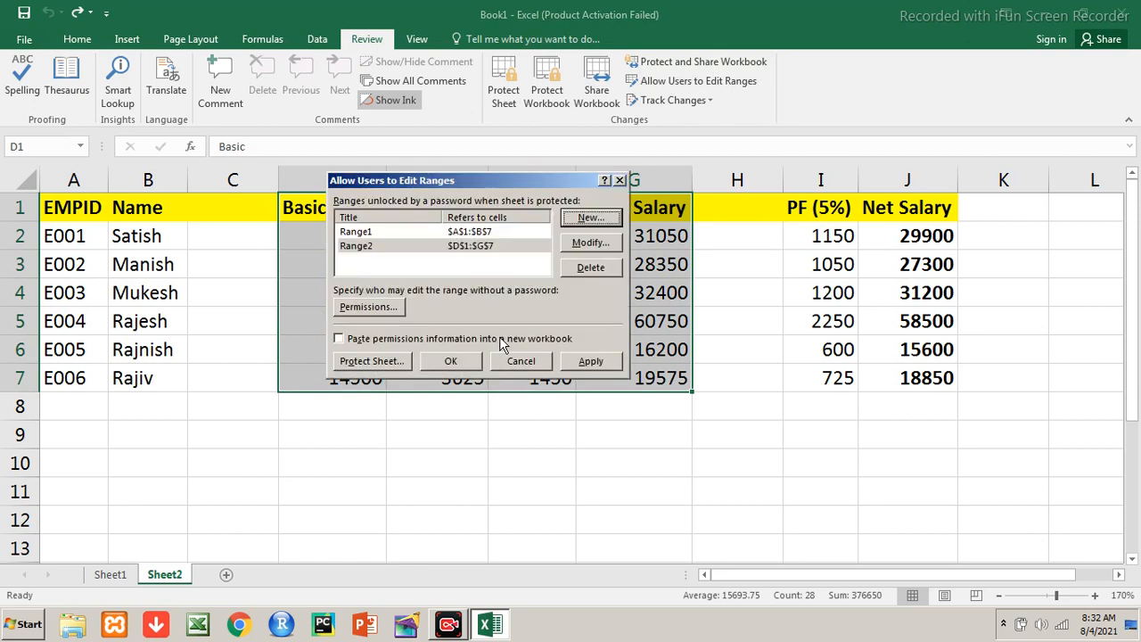
pyautogui.click(451, 361)
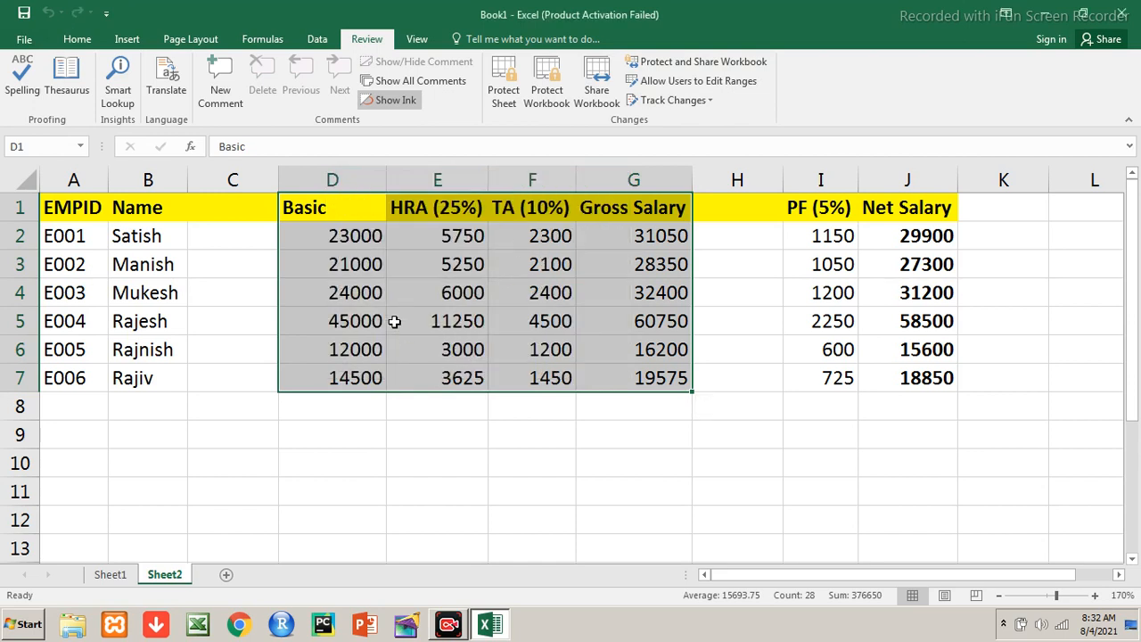
# Cancel a test entry in D5, then select I1:J7, the PF and Net Salary columns
pyautogui.click(369, 321)
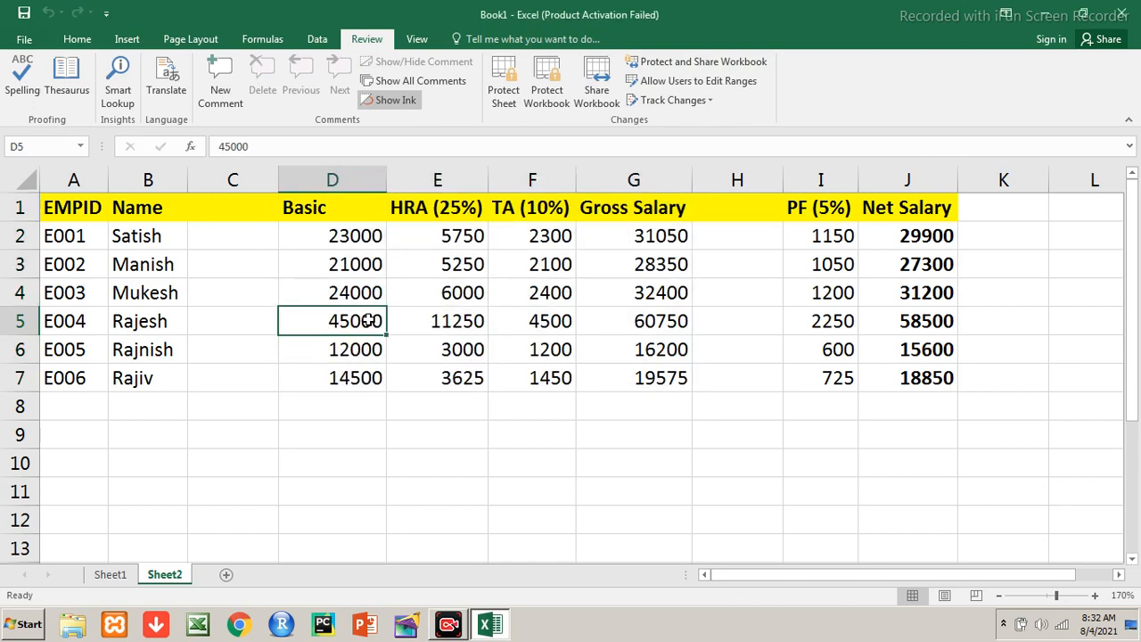
pyautogui.write('4')
pyautogui.press('Escape')
pyautogui.press('Right')
pyautogui.press('Right')
pyautogui.press('Right')
pyautogui.press('Right')
pyautogui.press('Right')
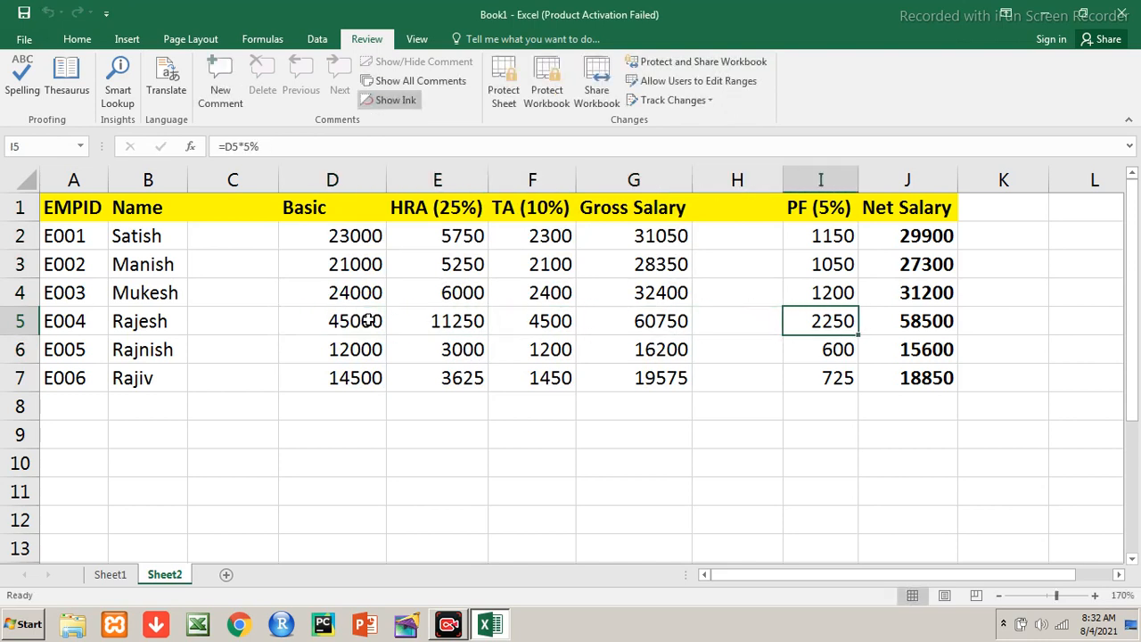
pyautogui.press('Up')
pyautogui.press('Up')
pyautogui.press('Up')
pyautogui.press('Up')
pyautogui.hotkey('shift', 'Right')
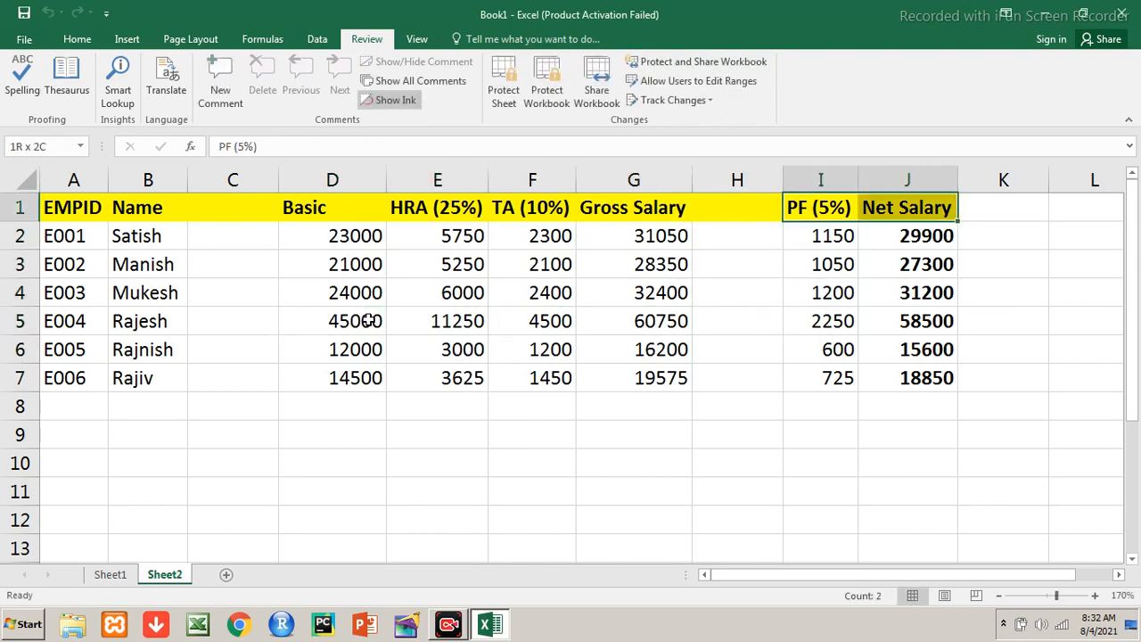
pyautogui.hotkey('shift', 'Down')
pyautogui.hotkey('shift', 'Down')
pyautogui.hotkey('shift', 'Down')
pyautogui.hotkey('shift', 'Down')
pyautogui.hotkey('shift', 'Down')
pyautogui.hotkey('shift', 'Down')
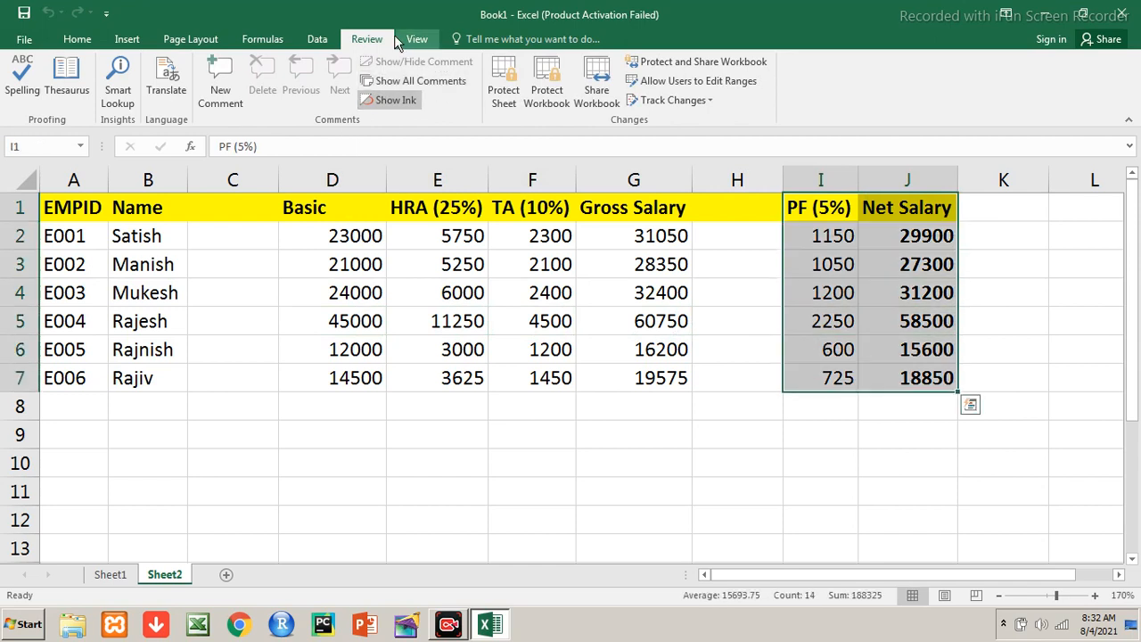
# Define Range3 over $I$1:$J$7 with a confirmed range password
pyautogui.click(653, 87)
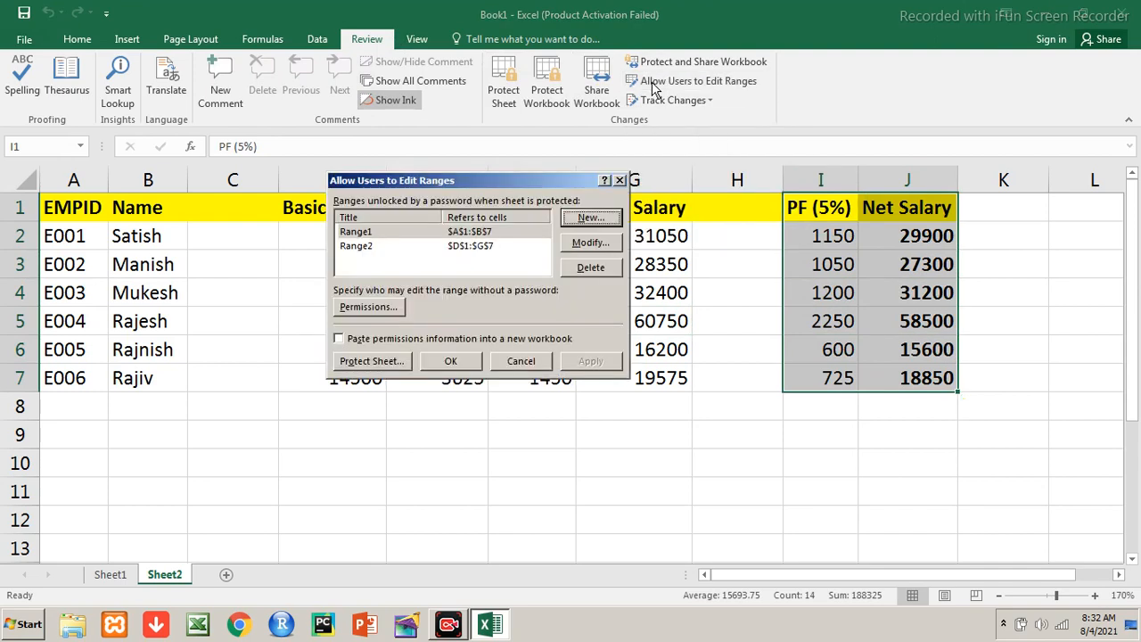
pyautogui.click(590, 219)
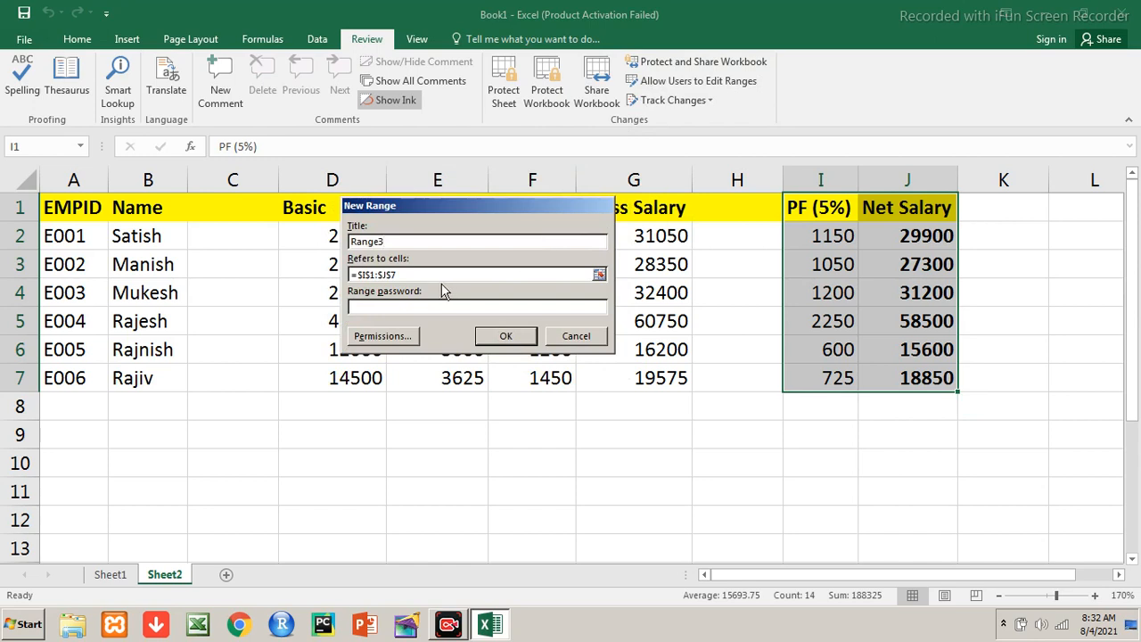
pyautogui.click(413, 308)
pyautogui.write('****')
pyautogui.click(487, 341)
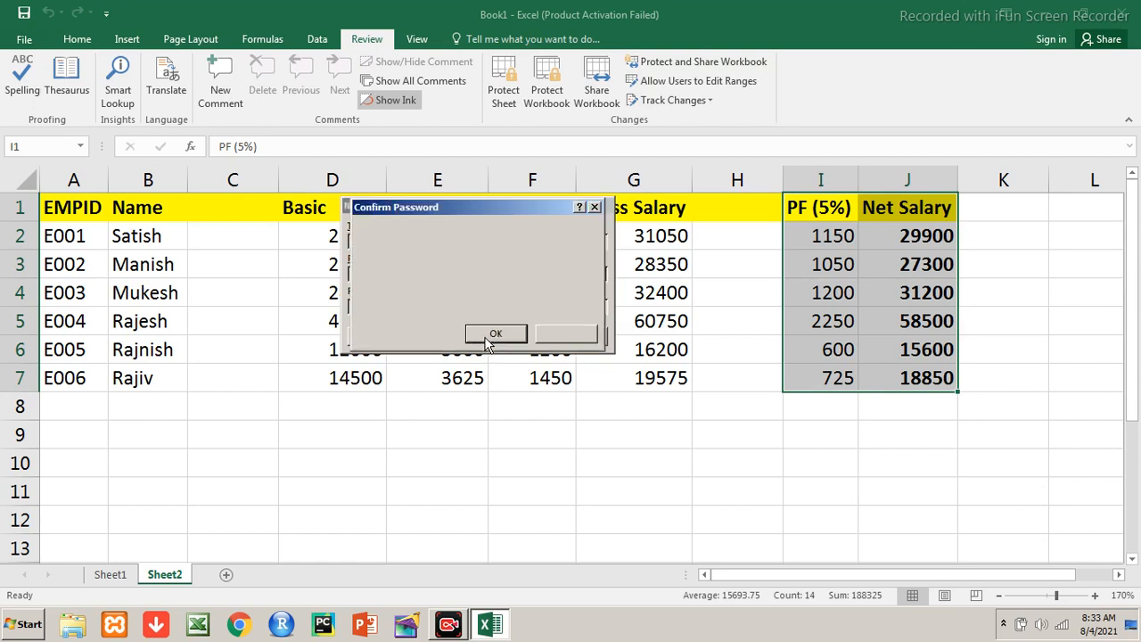
pyautogui.write('****')
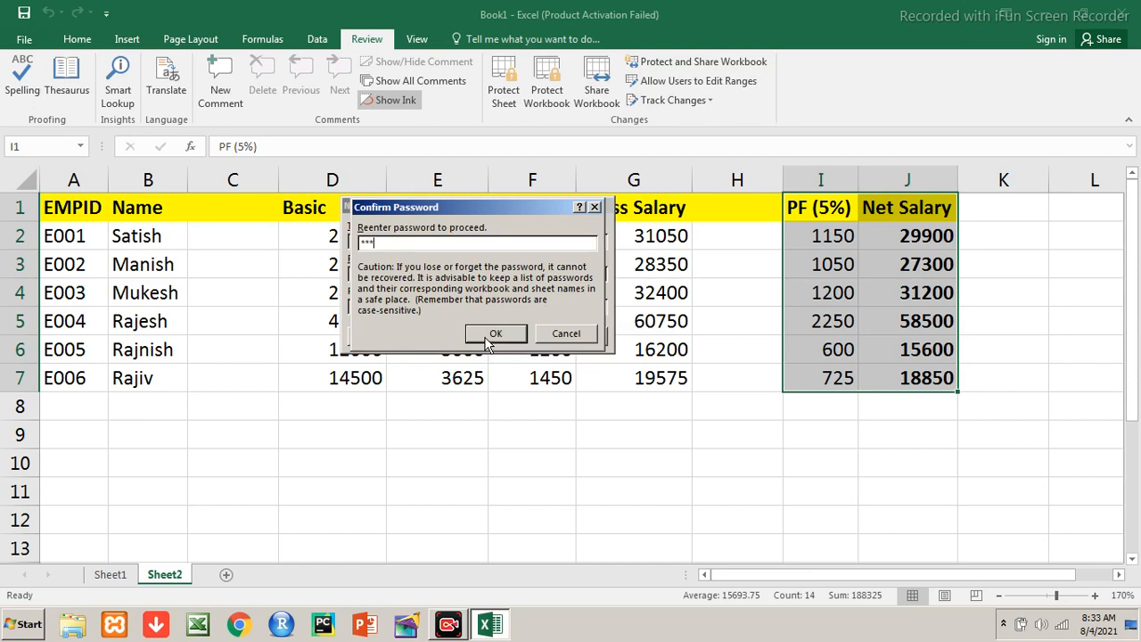
pyautogui.click(488, 338)
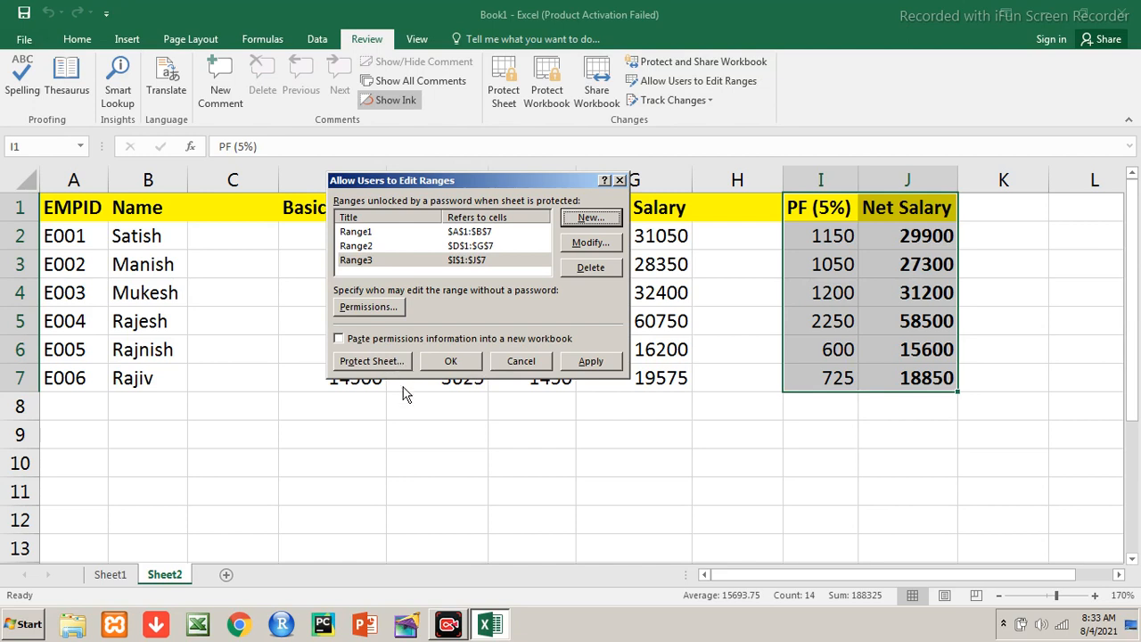
pyautogui.click(449, 361)
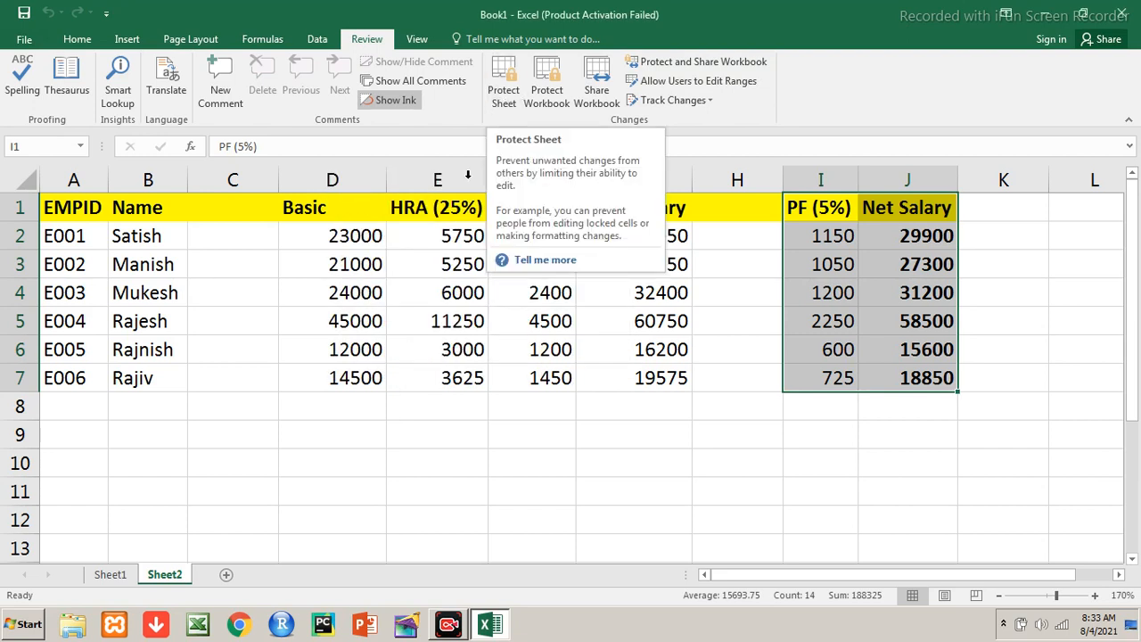
# Enter test values 1111, 2222 and 3333 in row 9 below the table
pyautogui.click(84, 200)
pyautogui.hotkey('shift', 'Right')
pyautogui.hotkey('shift', 'Down')
pyautogui.hotkey('shift', 'Down')
pyautogui.hotkey('shift', 'Down')
pyautogui.hotkey('shift', 'Down')
pyautogui.hotkey('shift', 'Down')
pyautogui.hotkey('shift', 'Down')
pyautogui.press('Down')
pyautogui.press('Down')
pyautogui.press('Down')
pyautogui.press('Down')
pyautogui.press('Down')
pyautogui.press('Down')
pyautogui.press('Down')
pyautogui.press('Down')
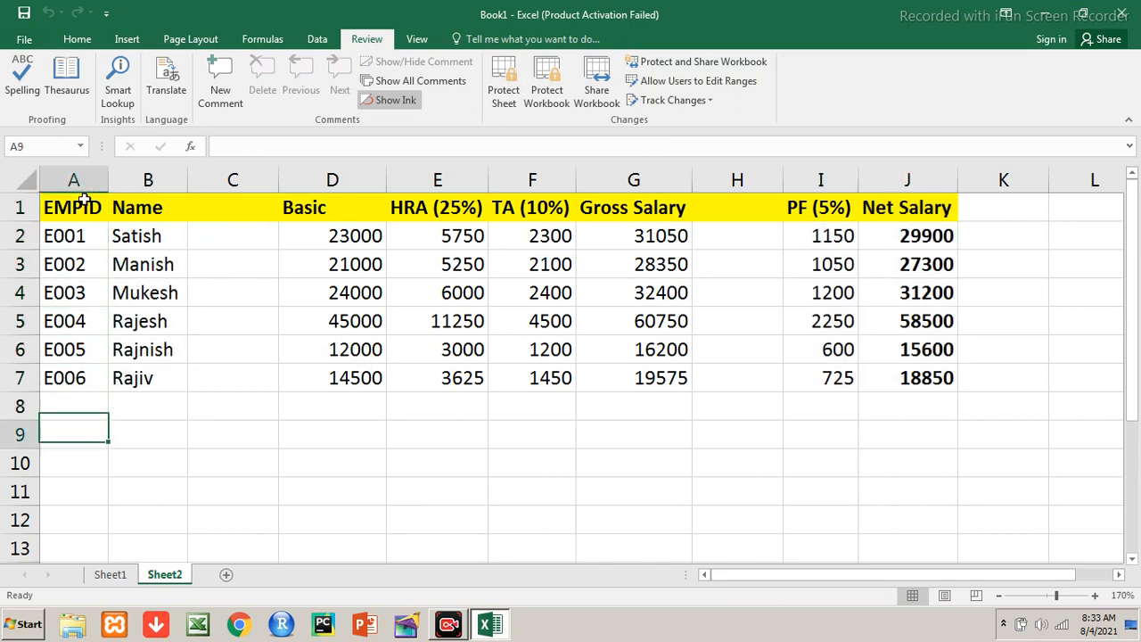
pyautogui.write('1111')
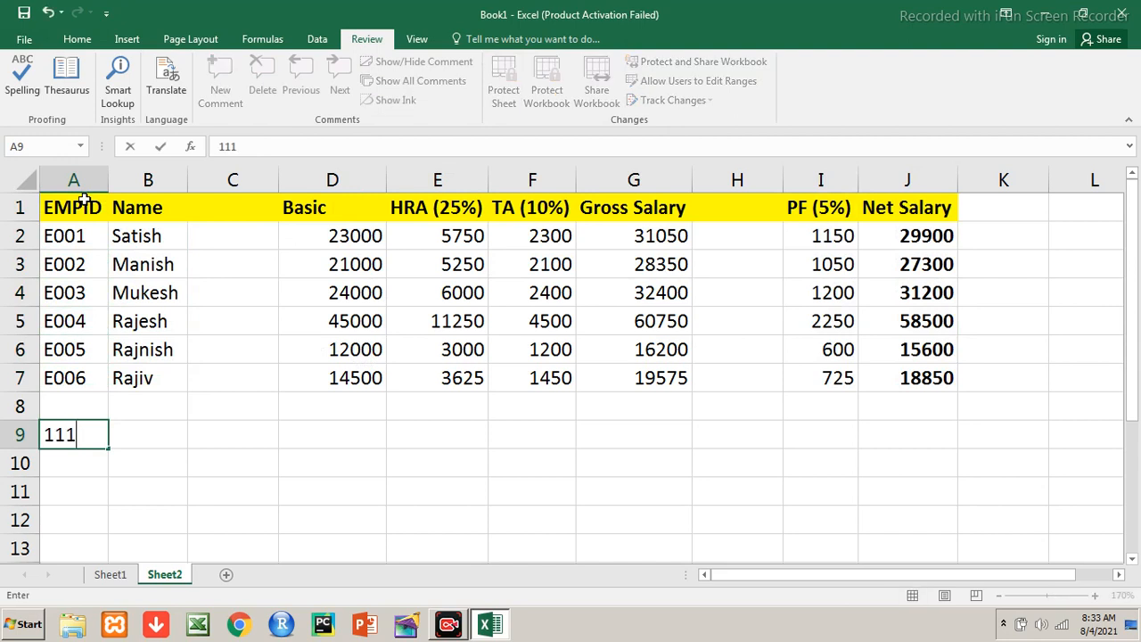
pyautogui.press('Tab')
pyautogui.press('Tab')
pyautogui.press('Tab')
pyautogui.press('Tab')
pyautogui.hotkey('shift', 'Tab')
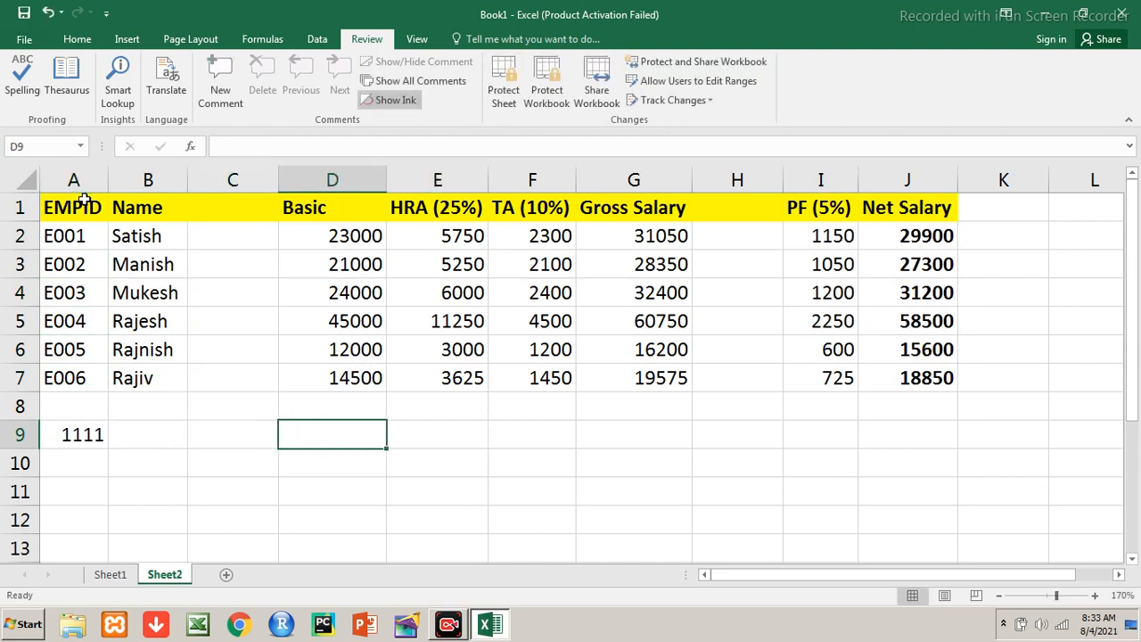
pyautogui.write('2222')
pyautogui.press('Tab')
pyautogui.press('Tab')
pyautogui.press('Tab')
pyautogui.press('Tab')
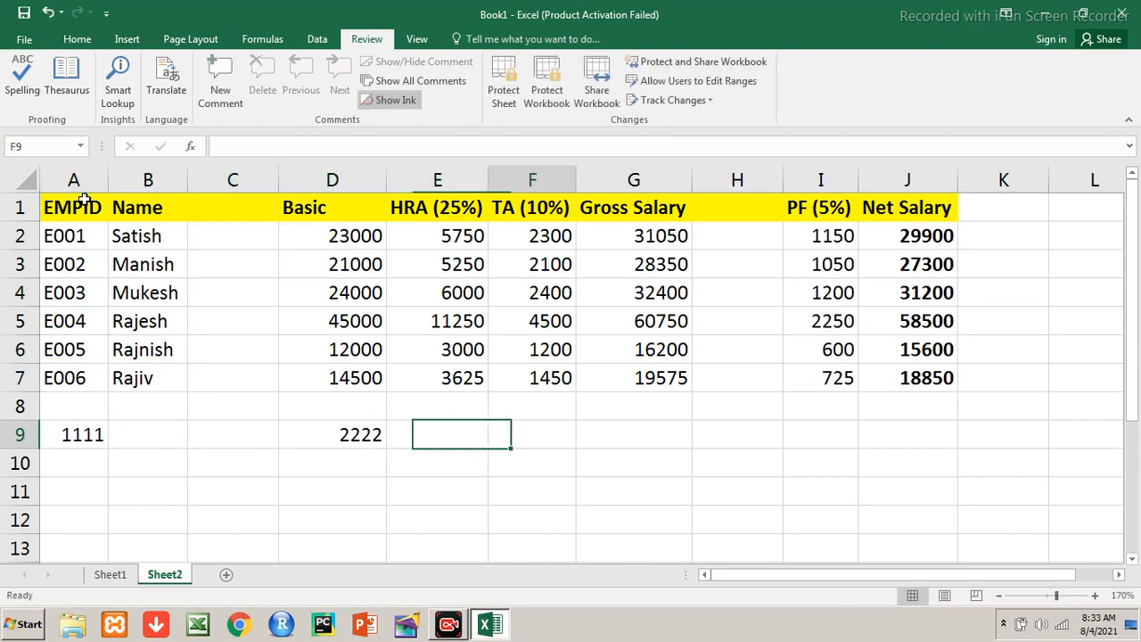
pyautogui.press('Tab')
pyautogui.press('Tab')
pyautogui.hotkey('shift', 'Tab')
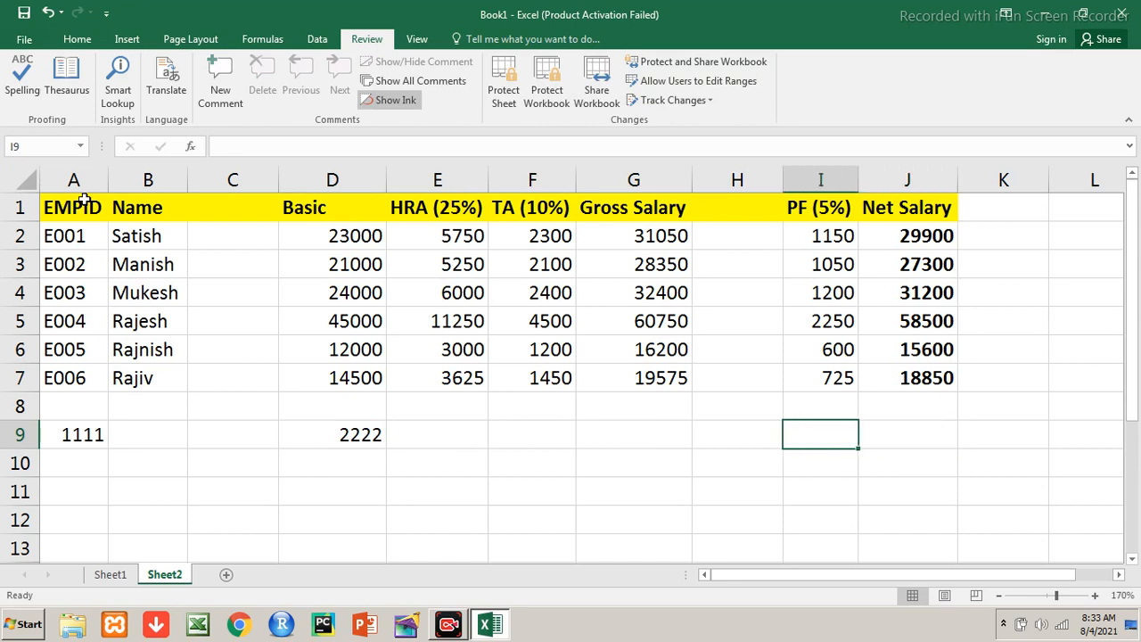
pyautogui.write('3333')
# Select the row 9 test values and delete them
pyautogui.press('Up')
pyautogui.press('Up')
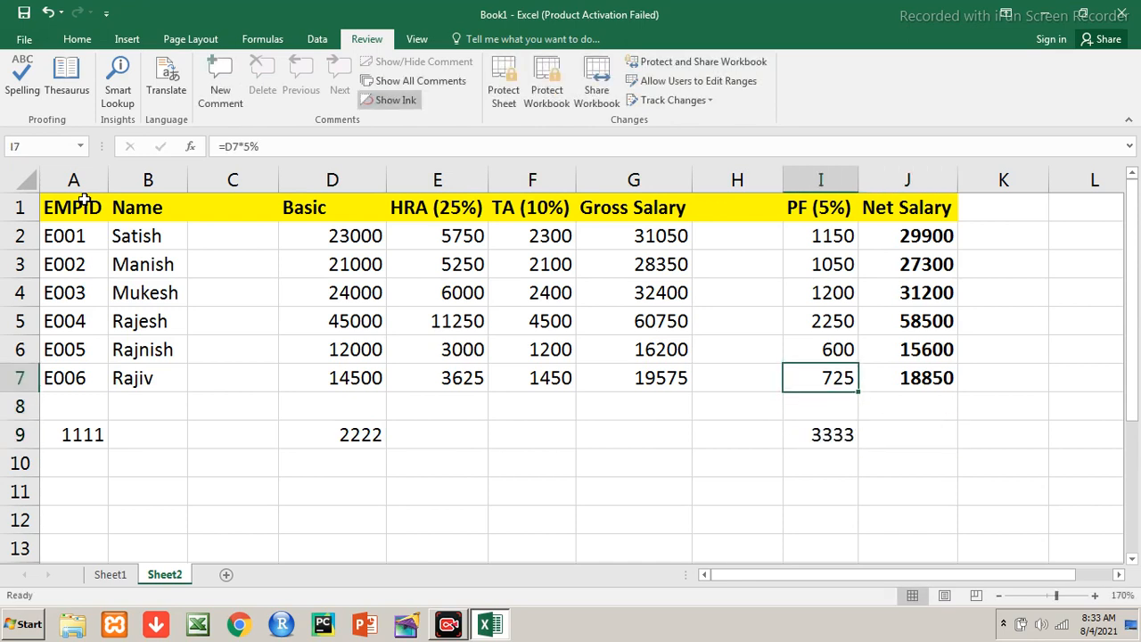
pyautogui.press('Down')
pyautogui.press('Down')
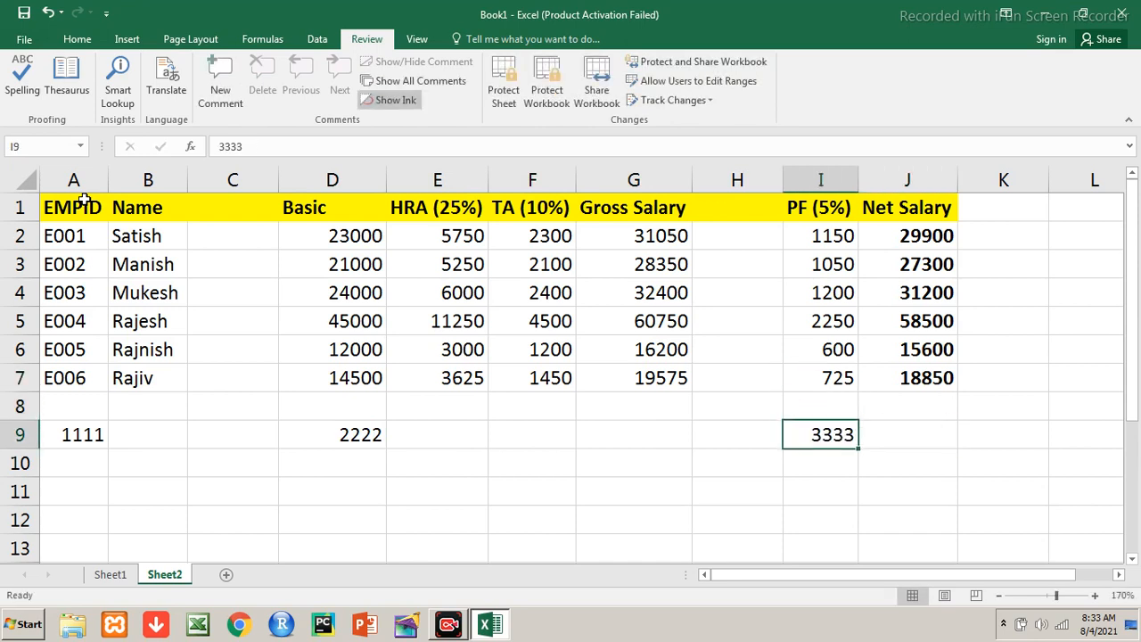
pyautogui.hotkey('shift', 'Left')
pyautogui.hotkey('shift', 'Left')
pyautogui.hotkey('shift', 'Left')
pyautogui.hotkey('shift', 'Left')
pyautogui.hotkey('shift', 'Left')
pyautogui.hotkey('shift', 'Left')
pyautogui.hotkey('shift', 'Left')
pyautogui.hotkey('shift', 'Left')
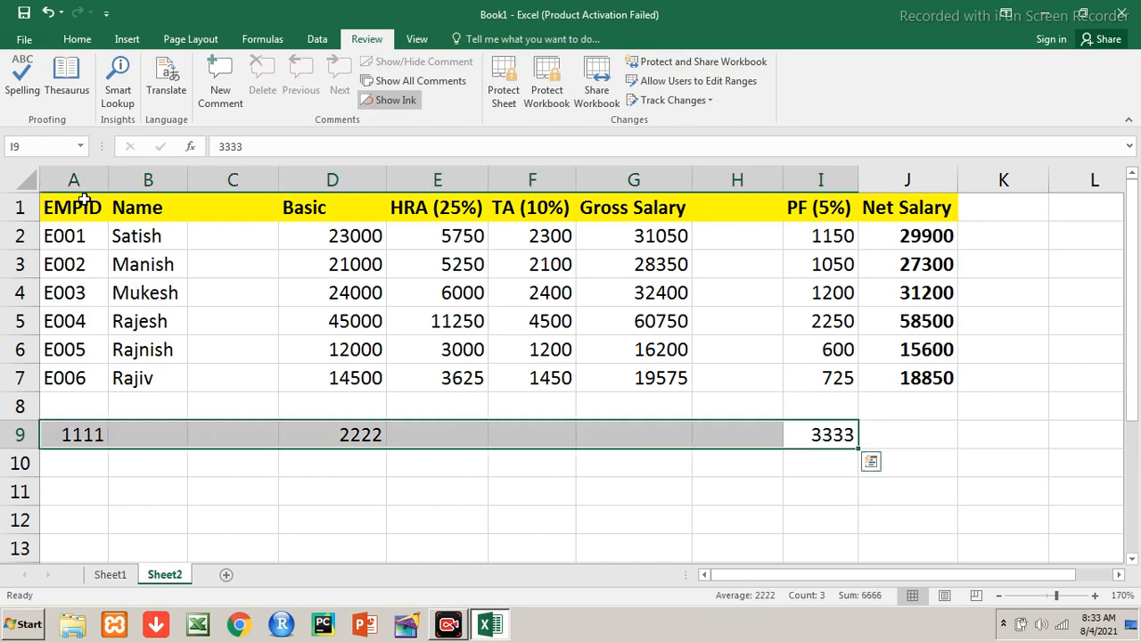
pyautogui.press('Delete')
pyautogui.press('Up')
pyautogui.press('Up')
pyautogui.press('Up')
pyautogui.press('Up')
pyautogui.press('Up')
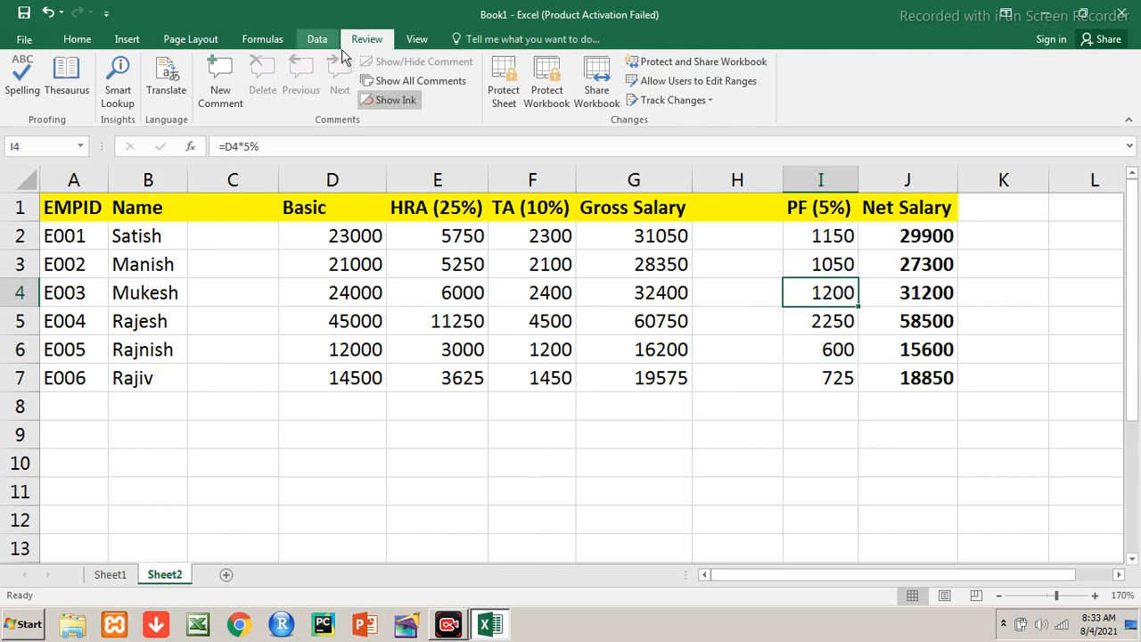
# Protect Sheet2 with a sheet password, entered and confirmed
pyautogui.click(513, 99)
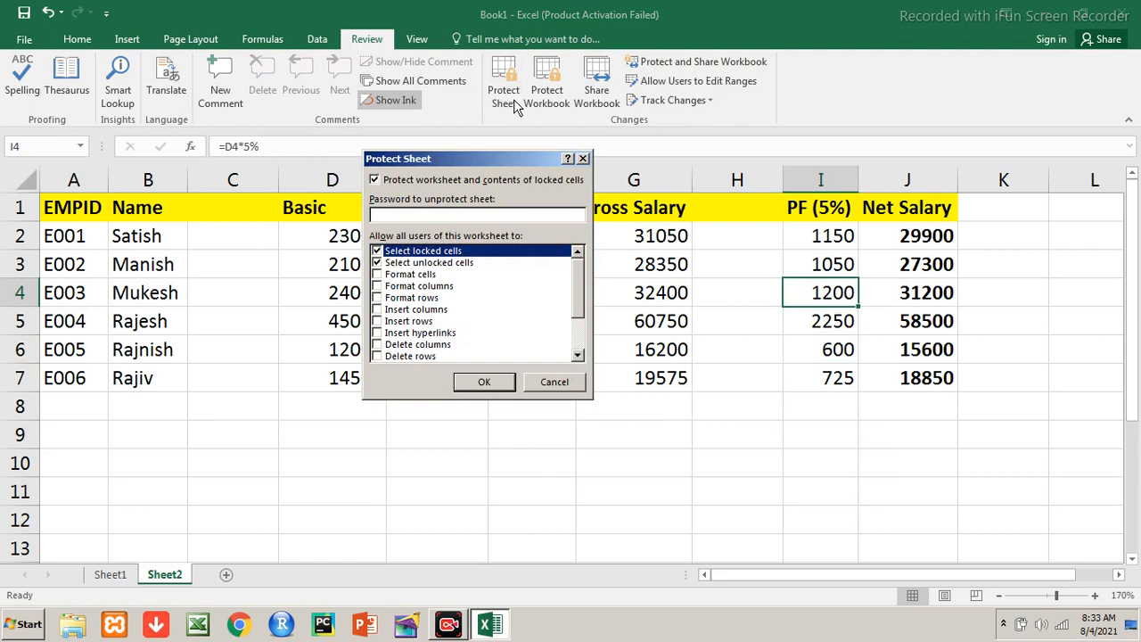
pyautogui.write('123456789')
pyautogui.click(497, 384)
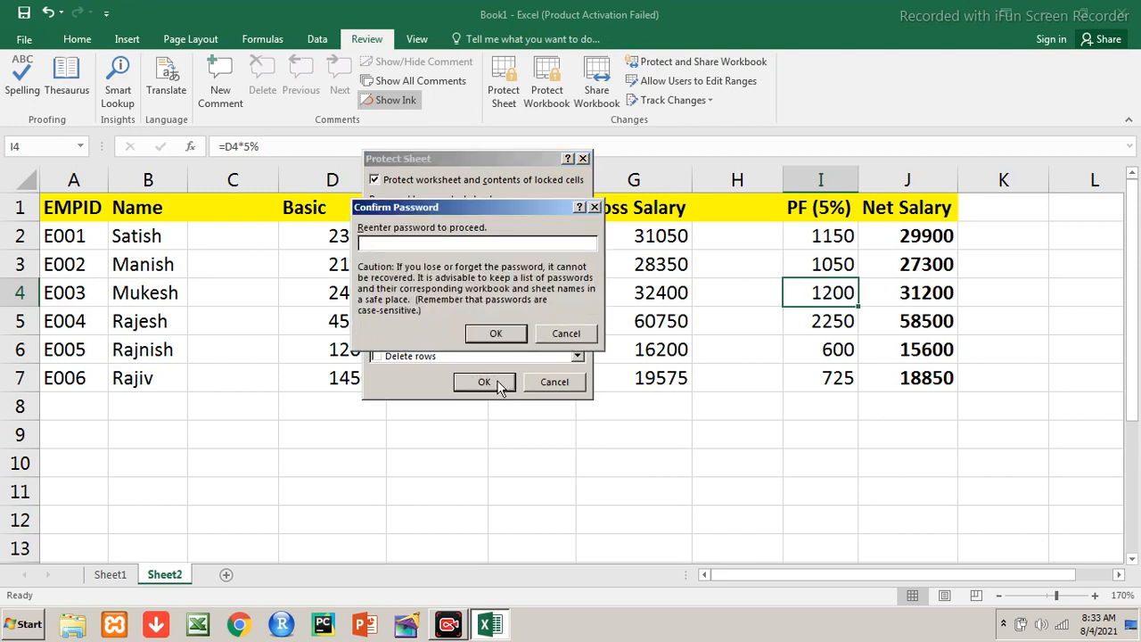
pyautogui.write('123456789')
pyautogui.click(497, 335)
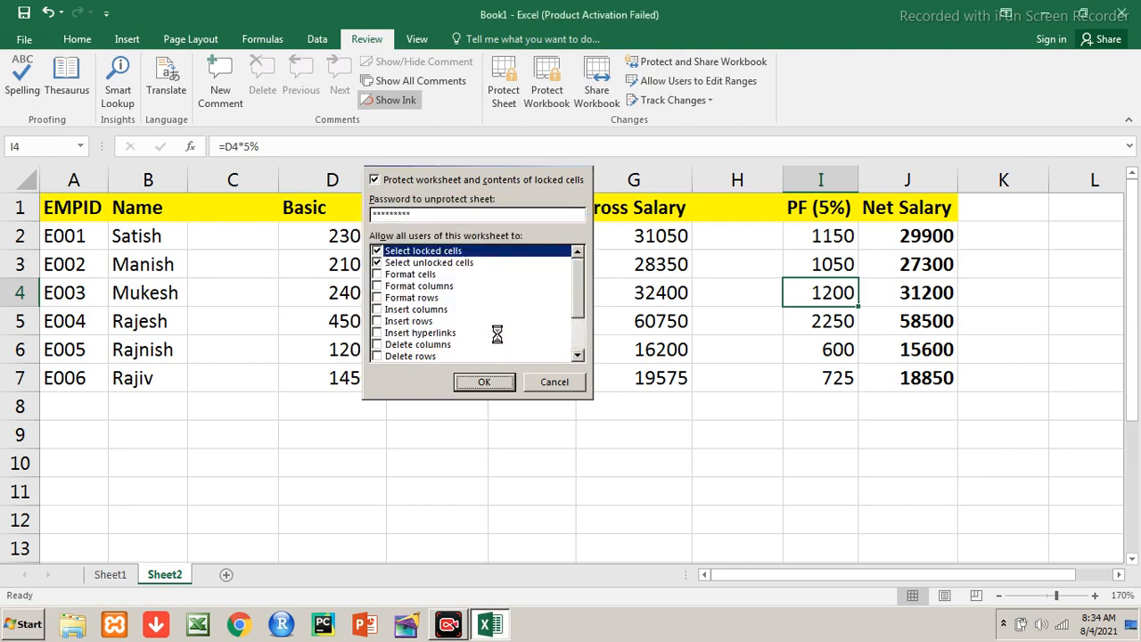
pyautogui.click(497, 379)
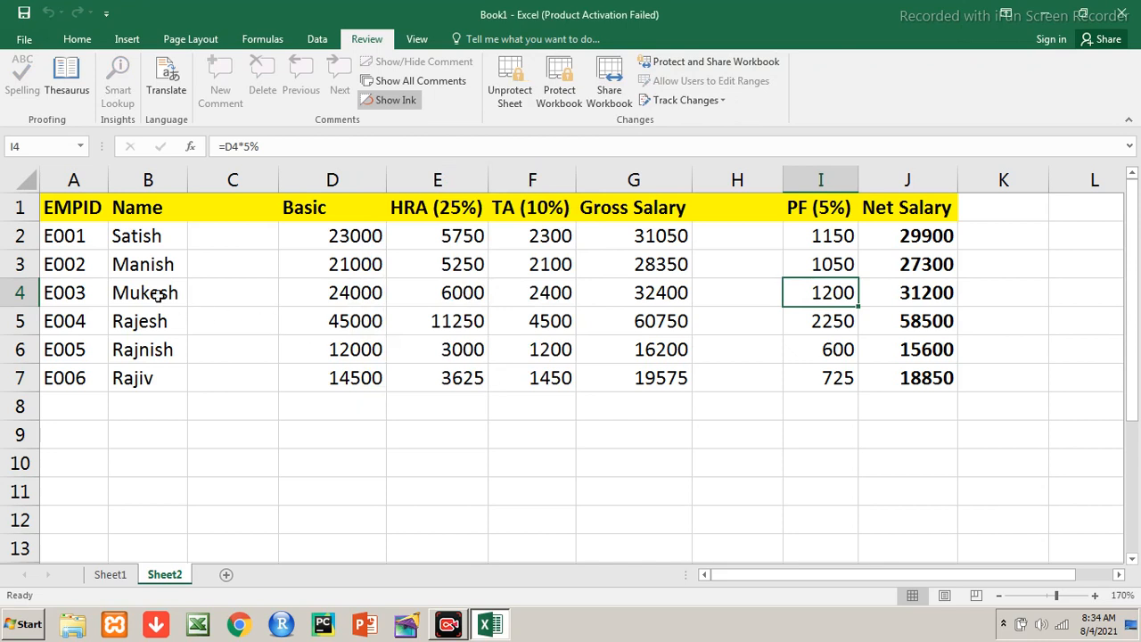
# Trigger the Unlock Range prompt in the names column and enter the range password
pyautogui.click(94, 262)
pyautogui.press('Up')
pyautogui.press('Down')
pyautogui.press('Down')
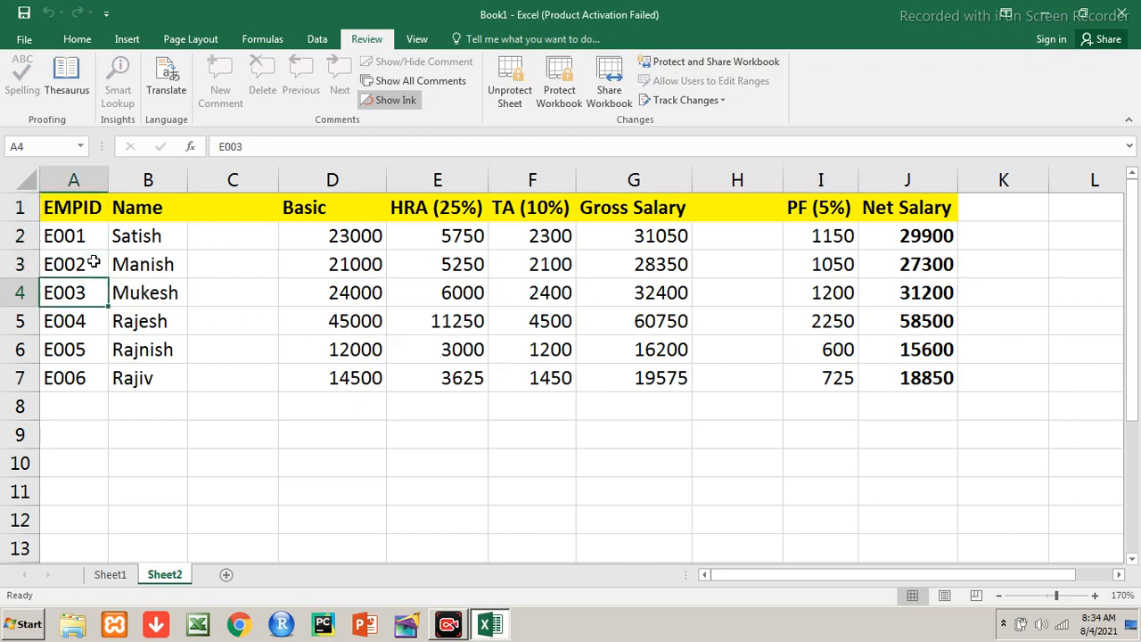
pyautogui.press('Right')
pyautogui.press('Down')
pyautogui.press('Down')
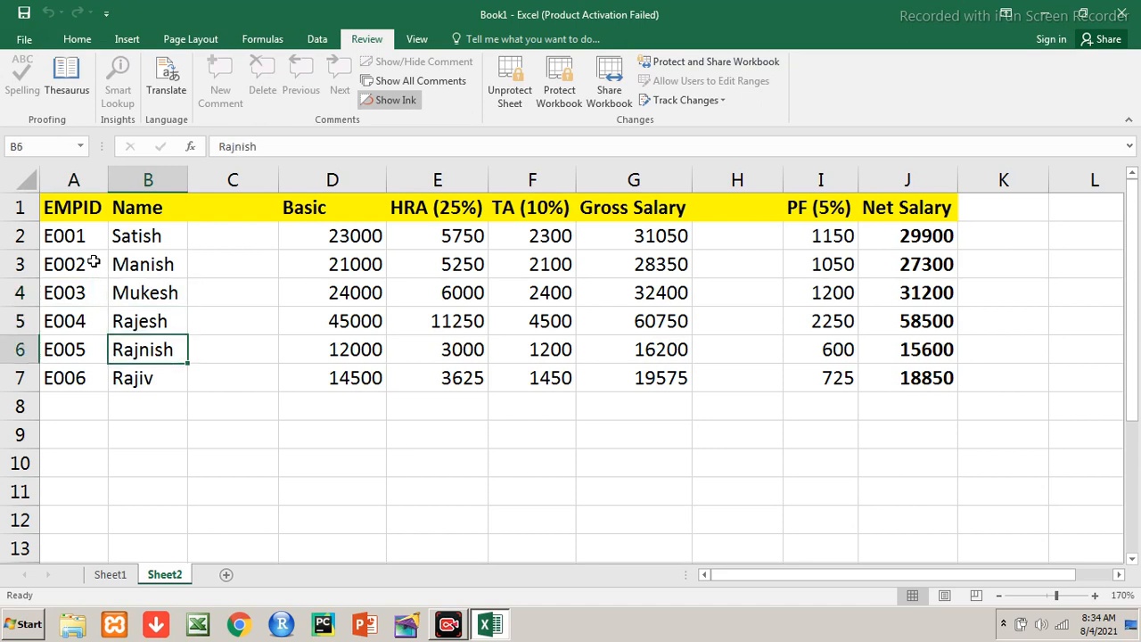
pyautogui.write('a*')
pyautogui.press('BackSpace')
pyautogui.press('Escape')
pyautogui.write('a**')
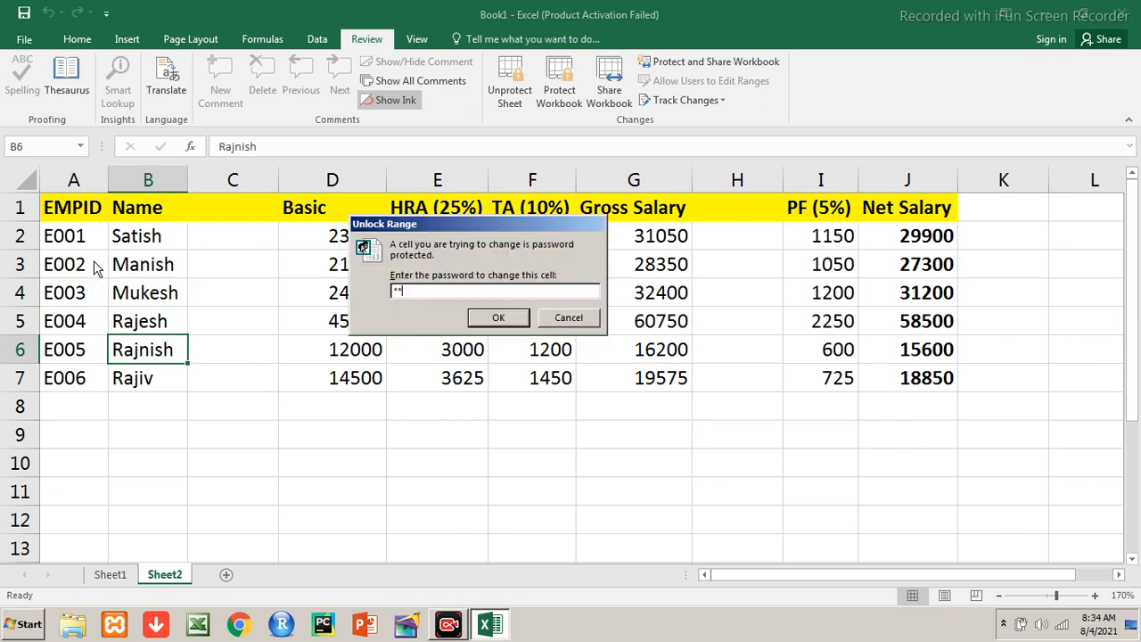
pyautogui.press('BackSpace')
pyautogui.write('****')
pyautogui.press('Return')
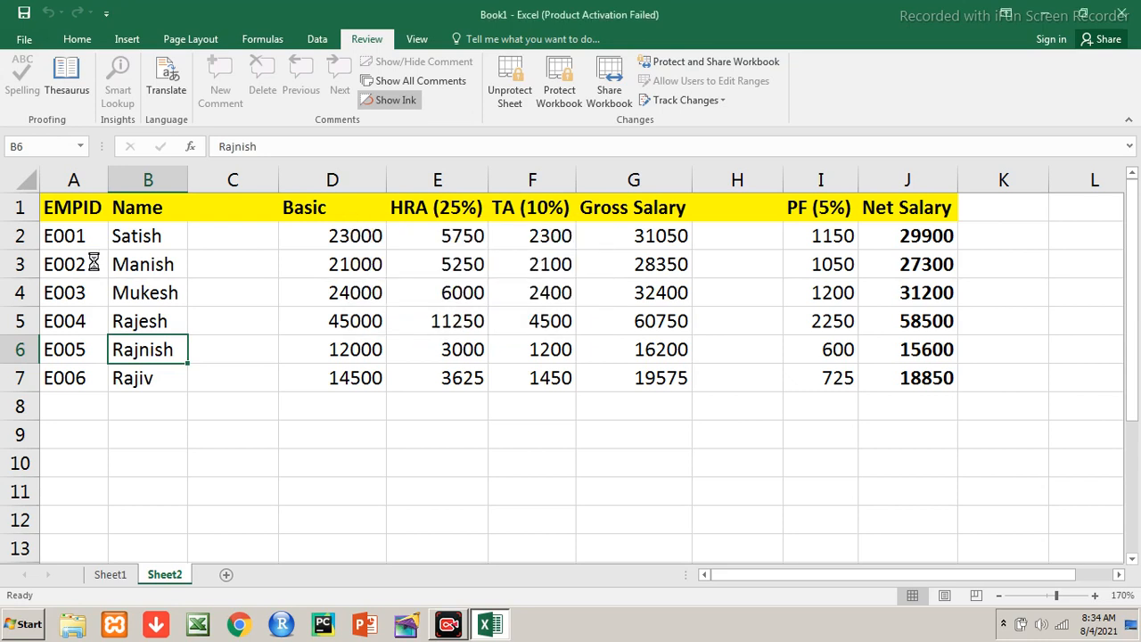
# Rename Rajiv in B7 to Sanjiv, then select the EMPID and Name block
pyautogui.press('Down')
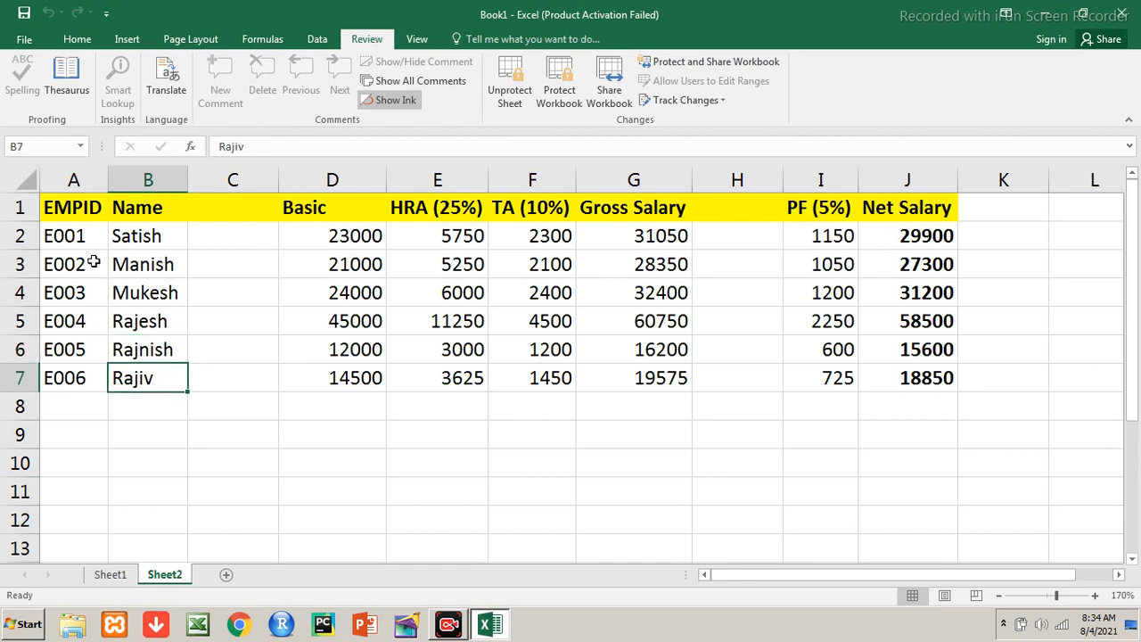
pyautogui.write('Sanjiv')
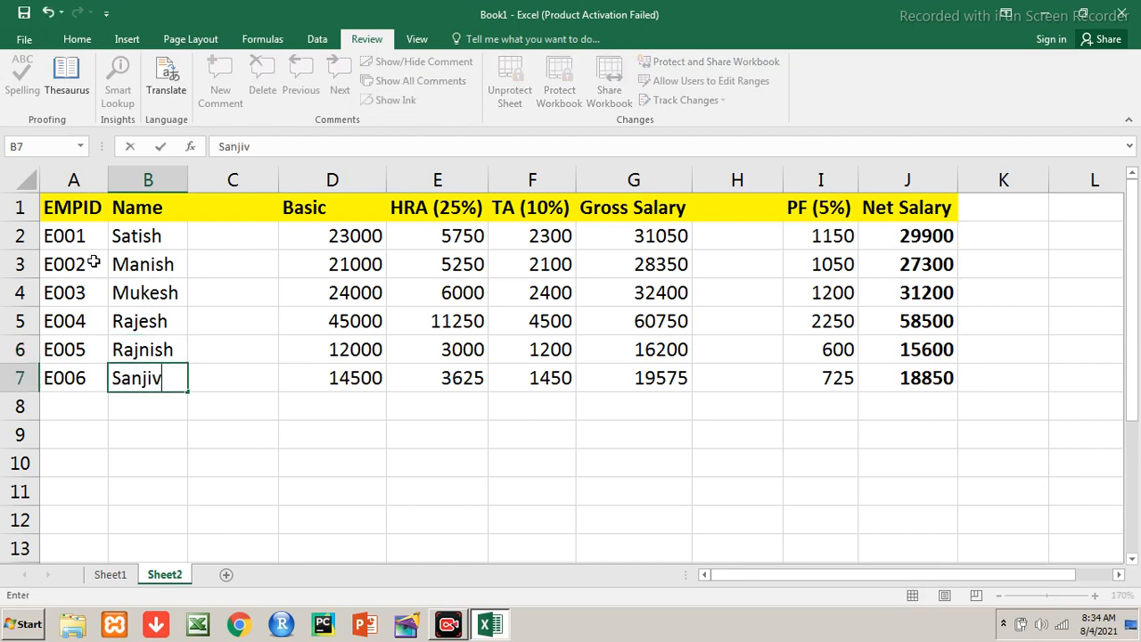
pyautogui.press('Return')
pyautogui.press('Up')
pyautogui.press('Up')
pyautogui.press('Up')
pyautogui.press('Up')
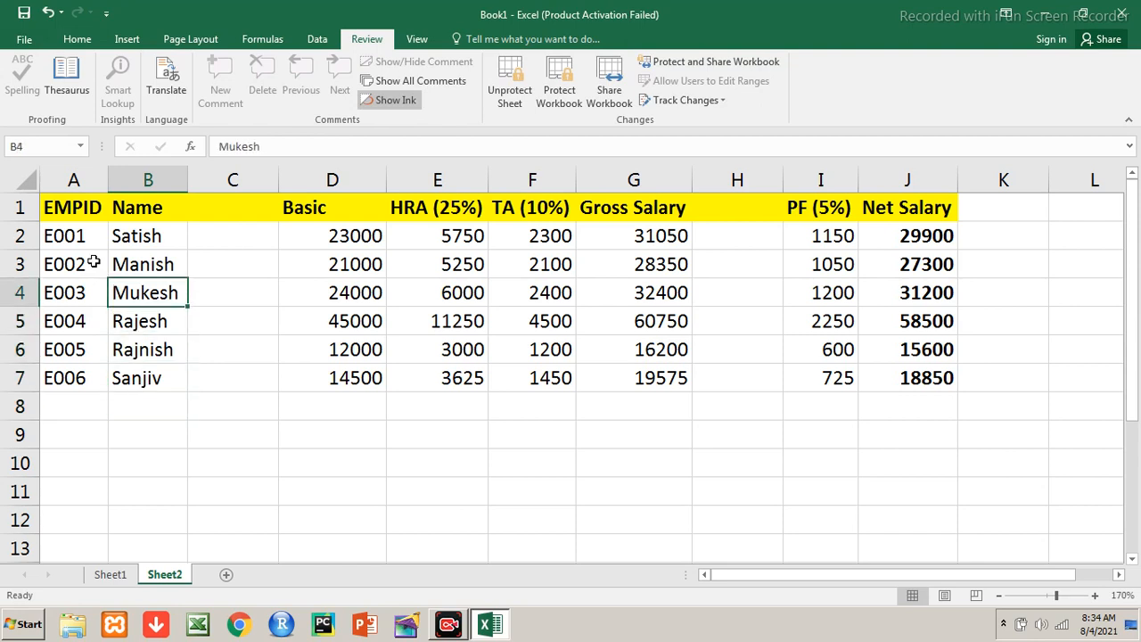
pyautogui.press('Up')
pyautogui.press('Up')
pyautogui.press('Up')
pyautogui.press('Left')
pyautogui.hotkey('shift', 'Right')
pyautogui.hotkey('shift', 'Down')
pyautogui.hotkey('shift', 'Down')
pyautogui.hotkey('shift', 'Down')
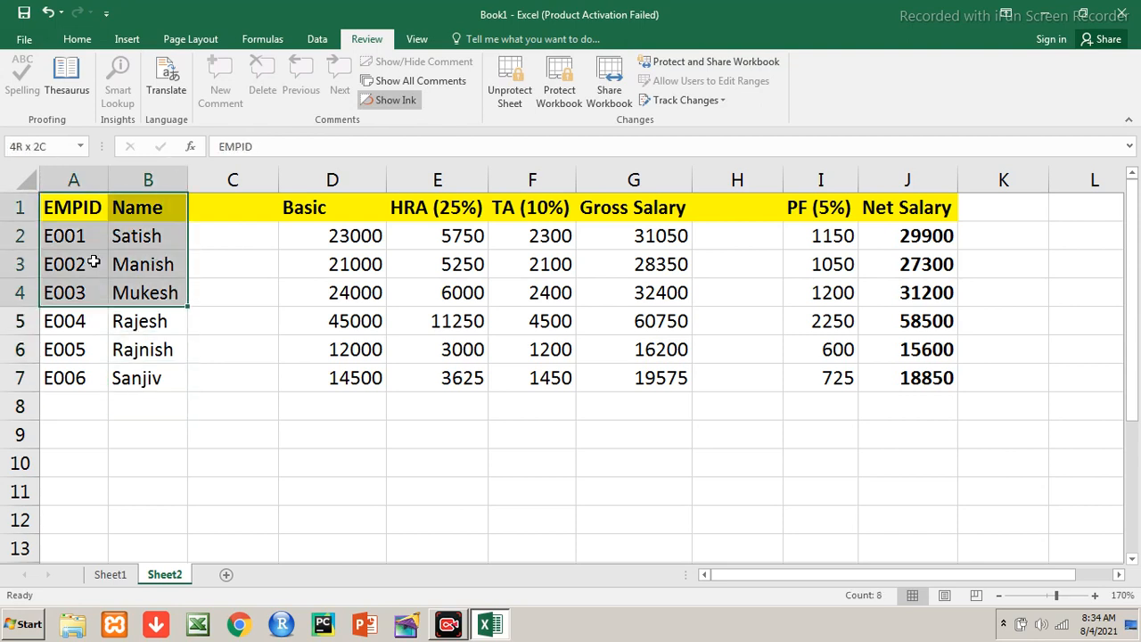
pyautogui.hotkey('shift', 'Down')
pyautogui.hotkey('shift', 'Down')
pyautogui.hotkey('shift', 'Down')
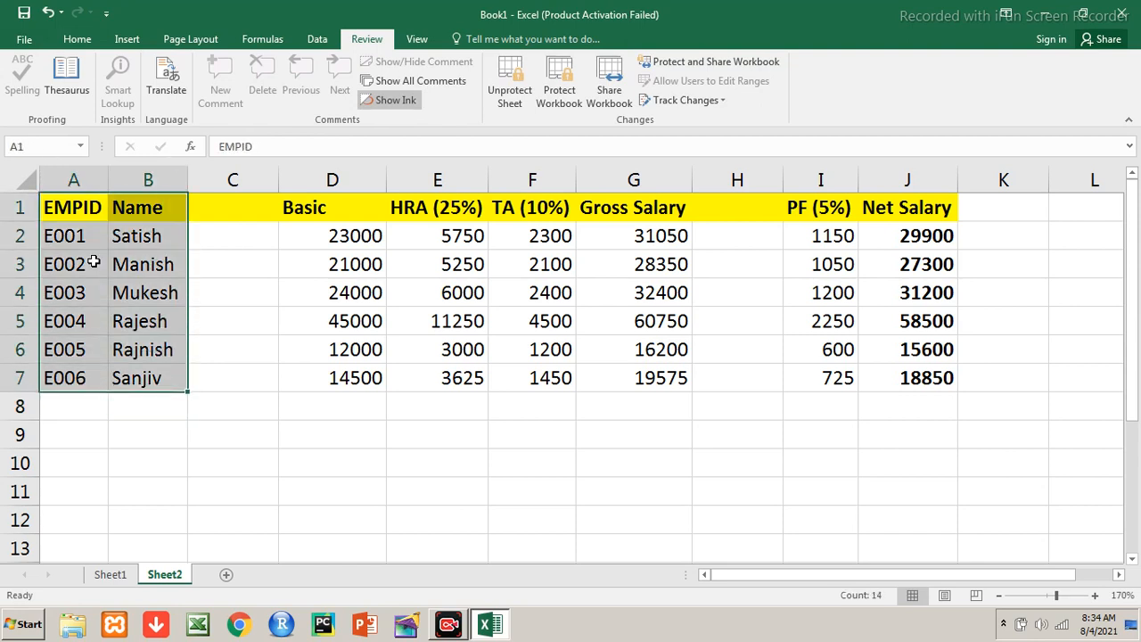
# Try typing in B9 (protected-sheet warning), then in D2 to raise its Unlock Range prompt
pyautogui.press('Down')
pyautogui.press('Down')
pyautogui.press('Down')
pyautogui.press('Down')
pyautogui.press('Down')
pyautogui.press('Down')
pyautogui.press('Down')
pyautogui.press('Down')
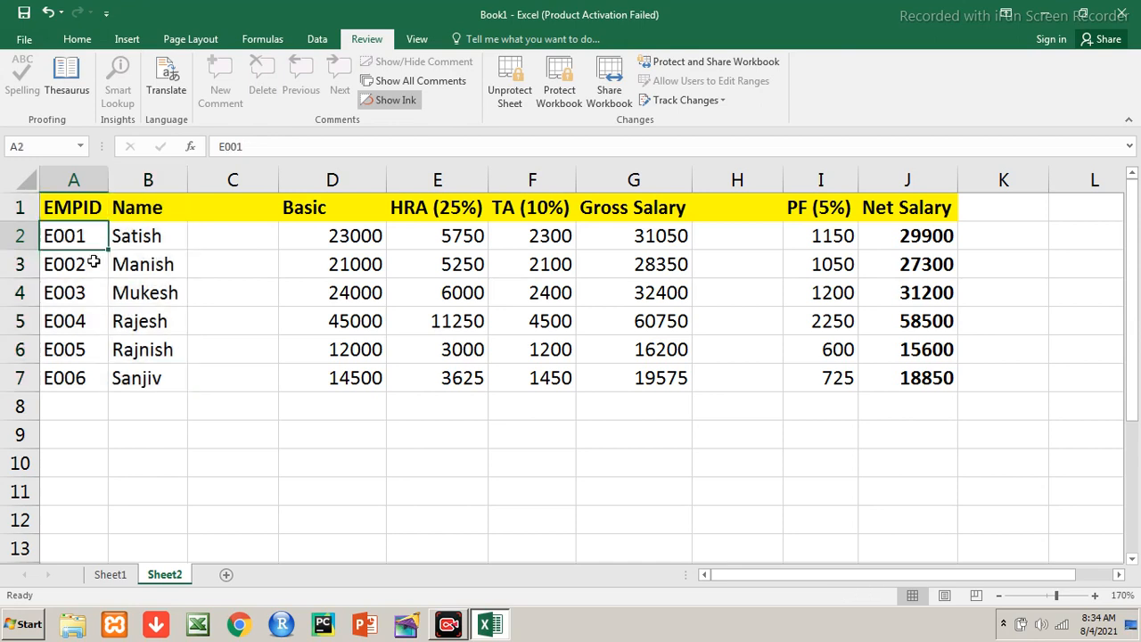
pyautogui.press('Right')
pyautogui.press('a')
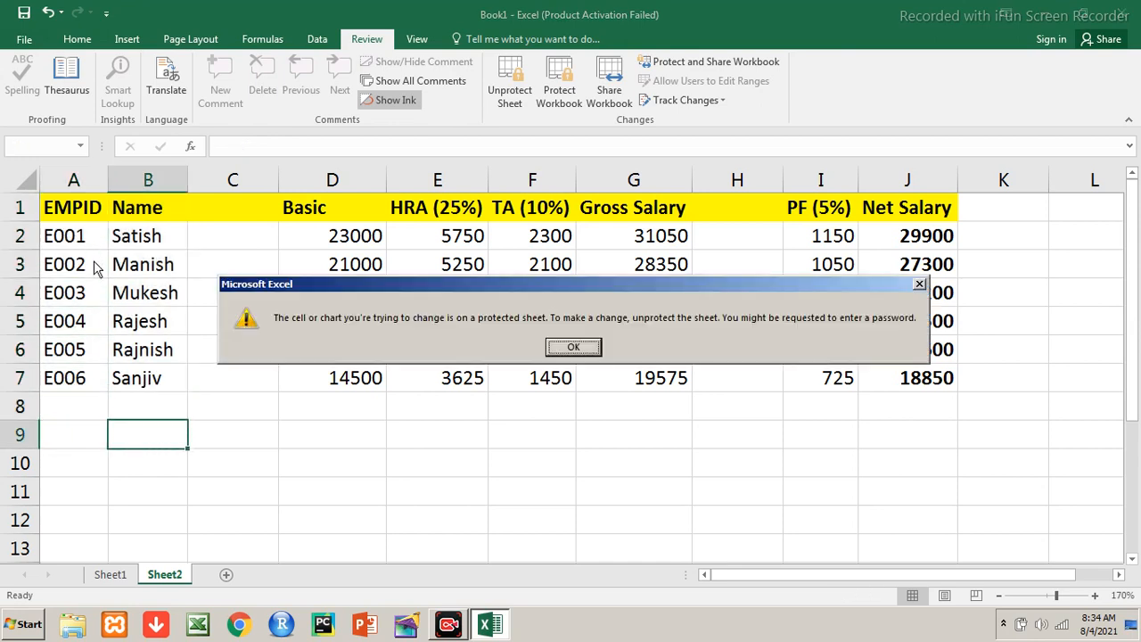
pyautogui.press('Return')
pyautogui.press('Up')
pyautogui.press('Up')
pyautogui.press('Up')
pyautogui.press('Up')
pyautogui.press('Up')
pyautogui.press('Up')
pyautogui.press('Up')
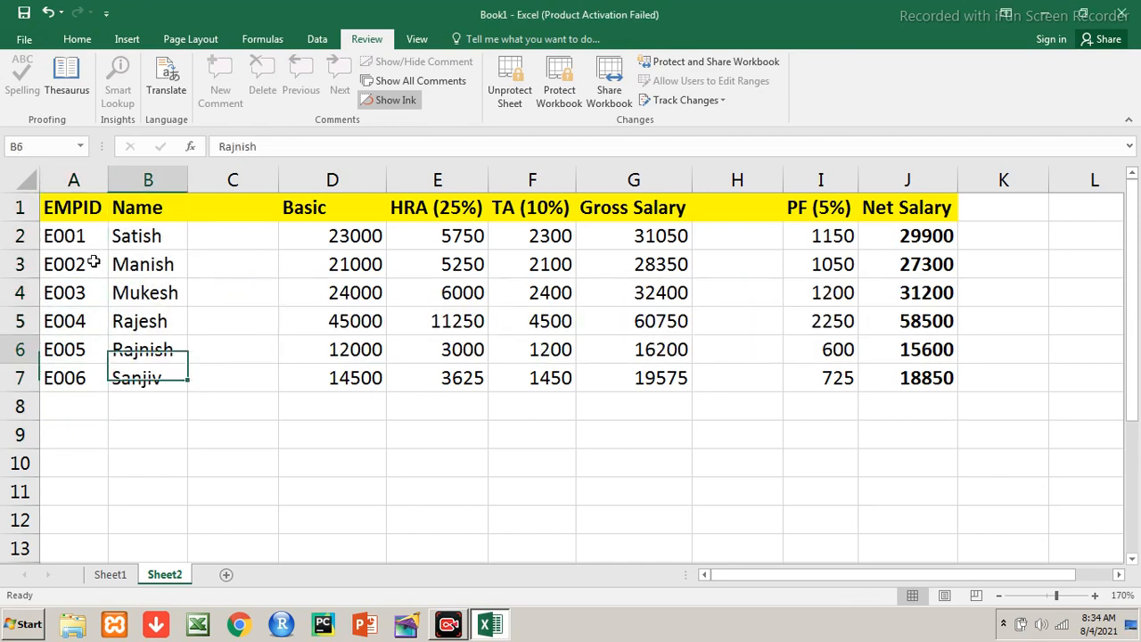
pyautogui.press('Right')
pyautogui.press('Right')
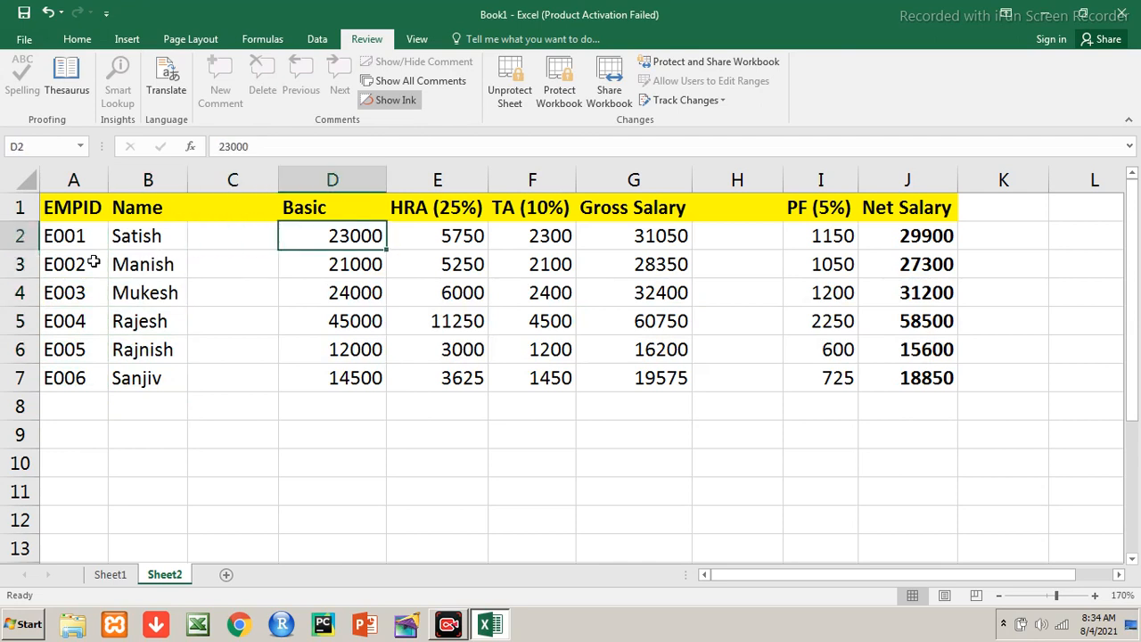
pyautogui.press('a')
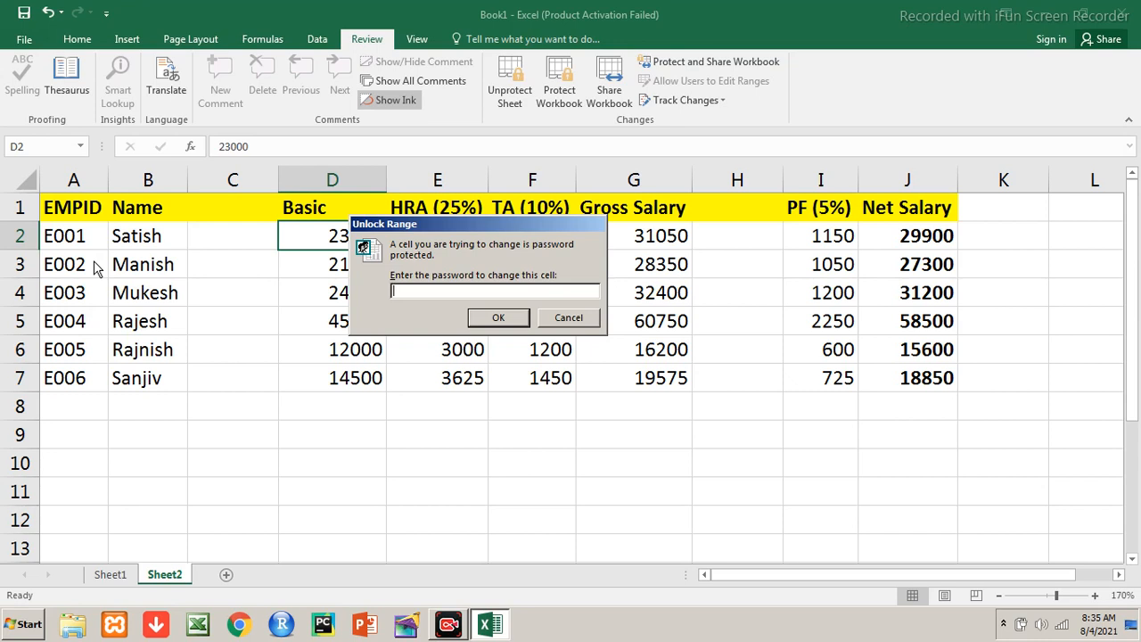
pyautogui.write('****')
pyautogui.press('Return')
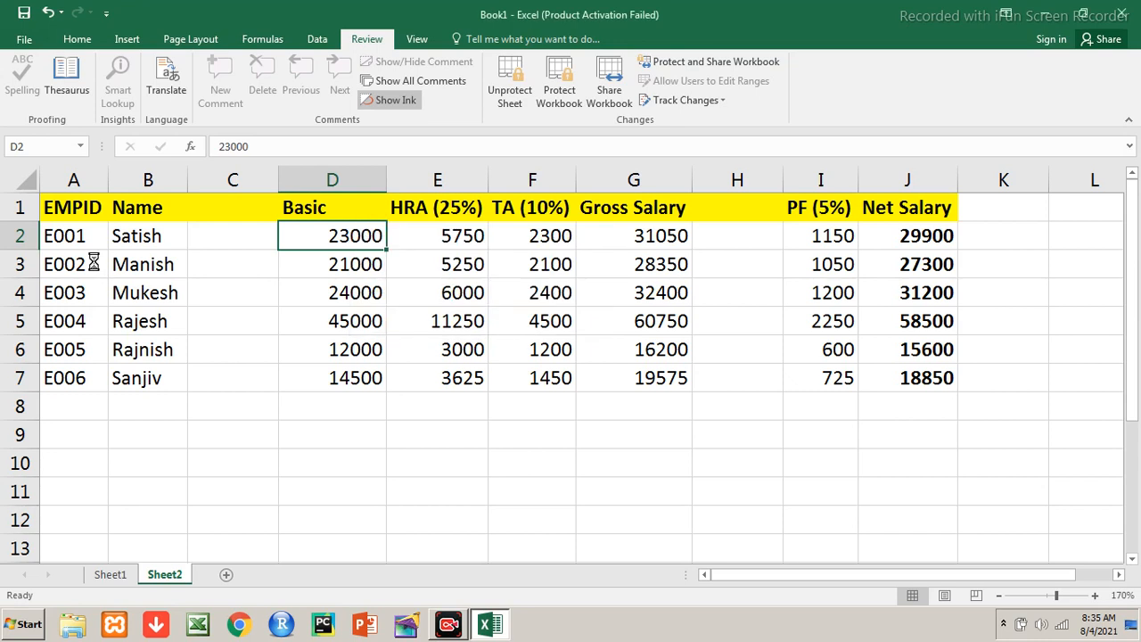
pyautogui.write('27000')
pyautogui.press('Return')
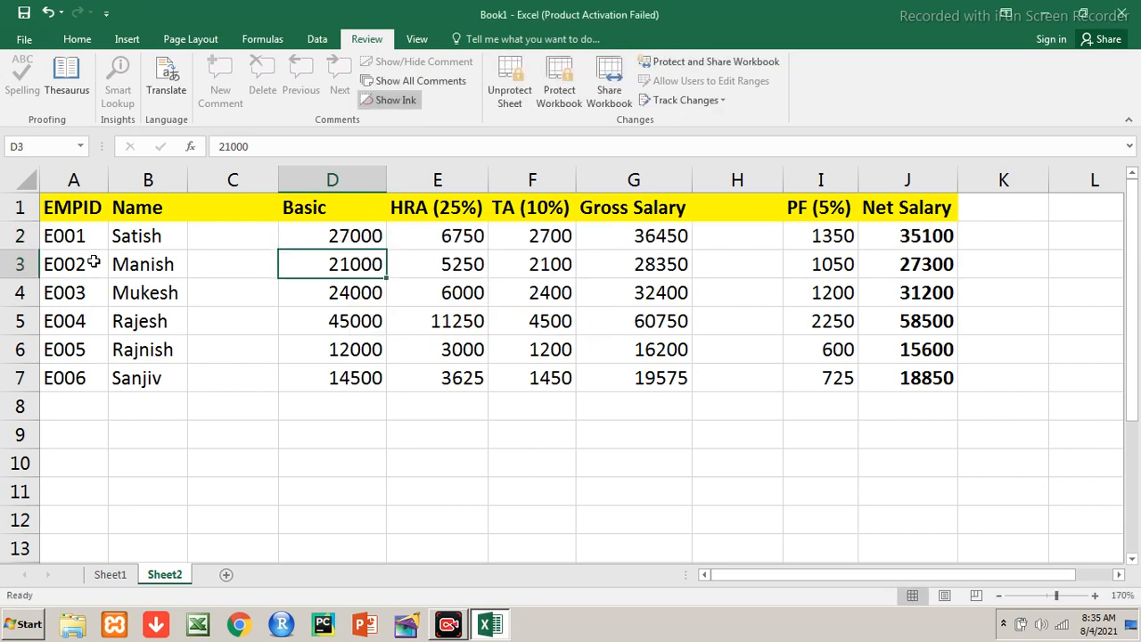
pyautogui.press('Up')
pyautogui.press('Right')
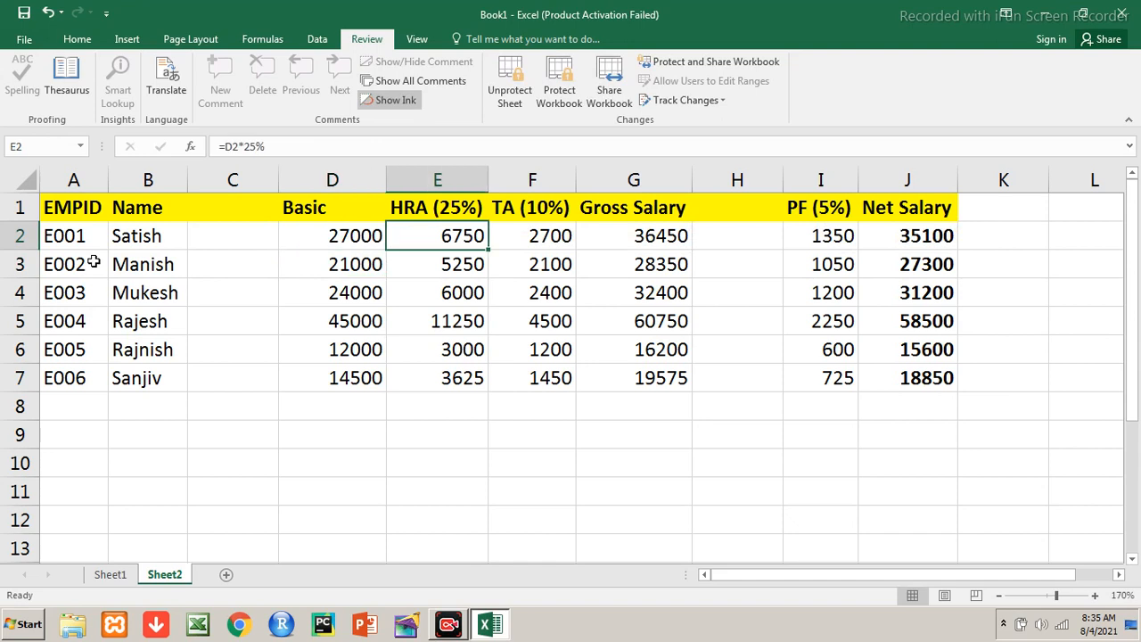
pyautogui.hotkey('shift', 'Right')
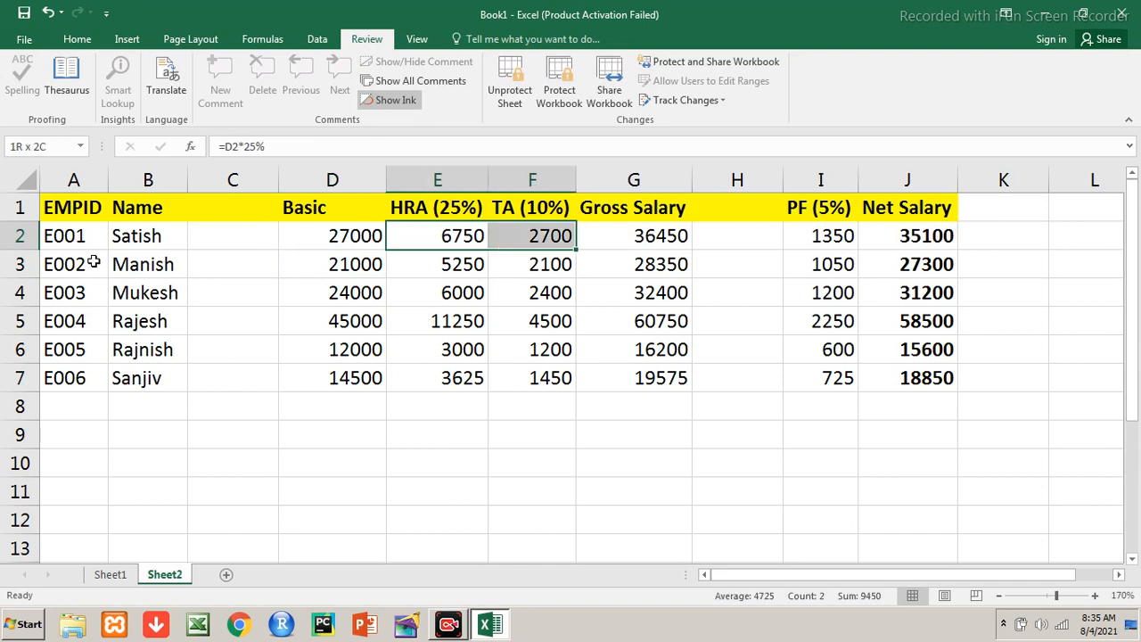
pyautogui.press('Up')
pyautogui.press('Down')
pyautogui.press('Up')
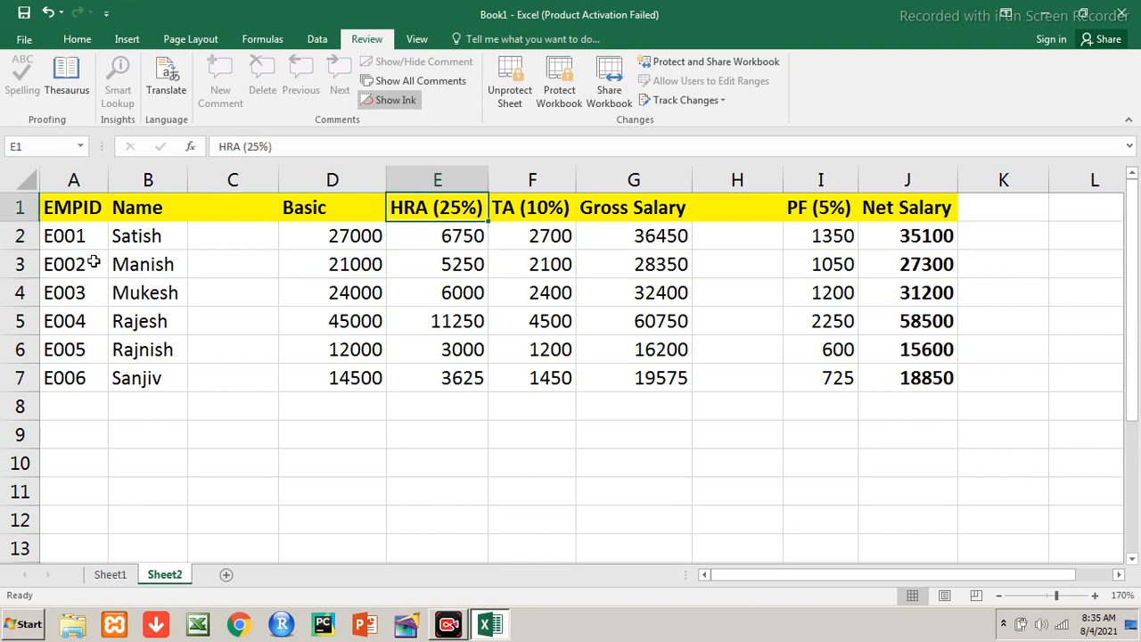
pyautogui.press('Down')
pyautogui.press('Down')
pyautogui.press('Down')
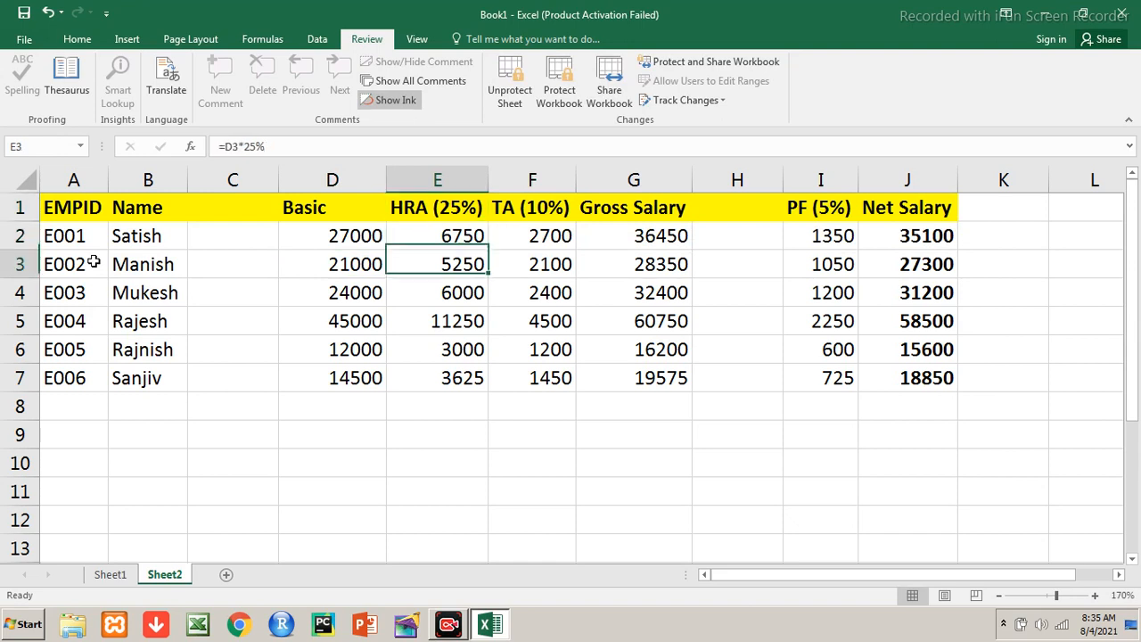
pyautogui.press('Up')
pyautogui.press('Up')
pyautogui.press('Left')
pyautogui.press('Left')
pyautogui.press('Left')
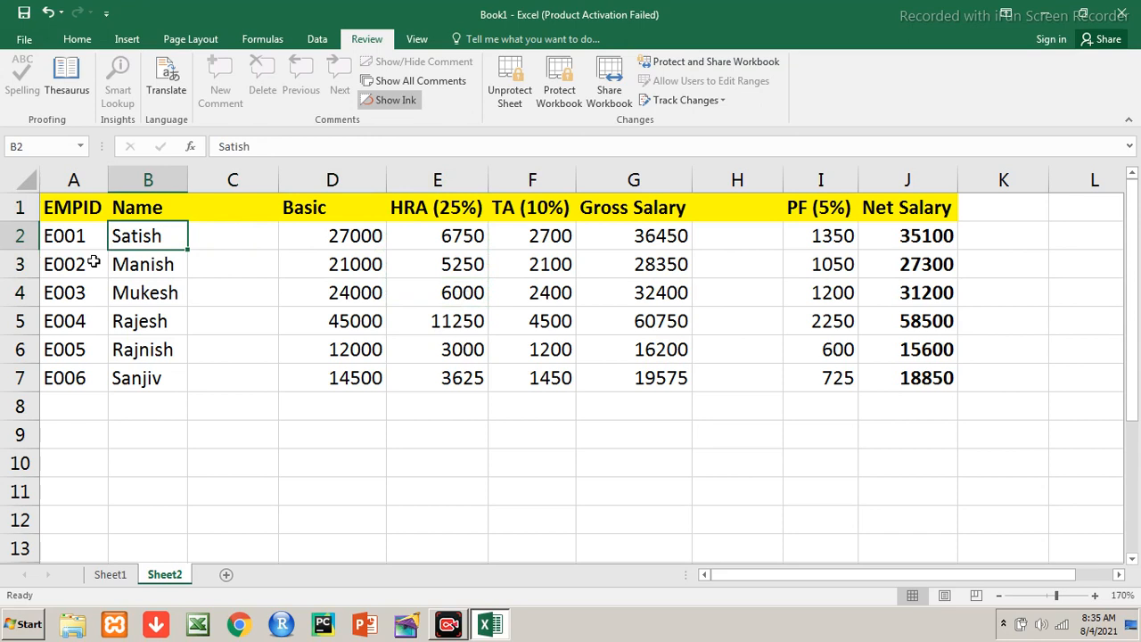
pyautogui.press('Left')
pyautogui.press('Up')
pyautogui.hotkey('shift', 'Right')
pyautogui.hotkey('shift', 'Down')
pyautogui.hotkey('shift', 'Down')
pyautogui.hotkey('shift', 'Down')
pyautogui.hotkey('shift', 'Down')
pyautogui.hotkey('shift', 'Down')
pyautogui.hotkey('shift', 'Down')
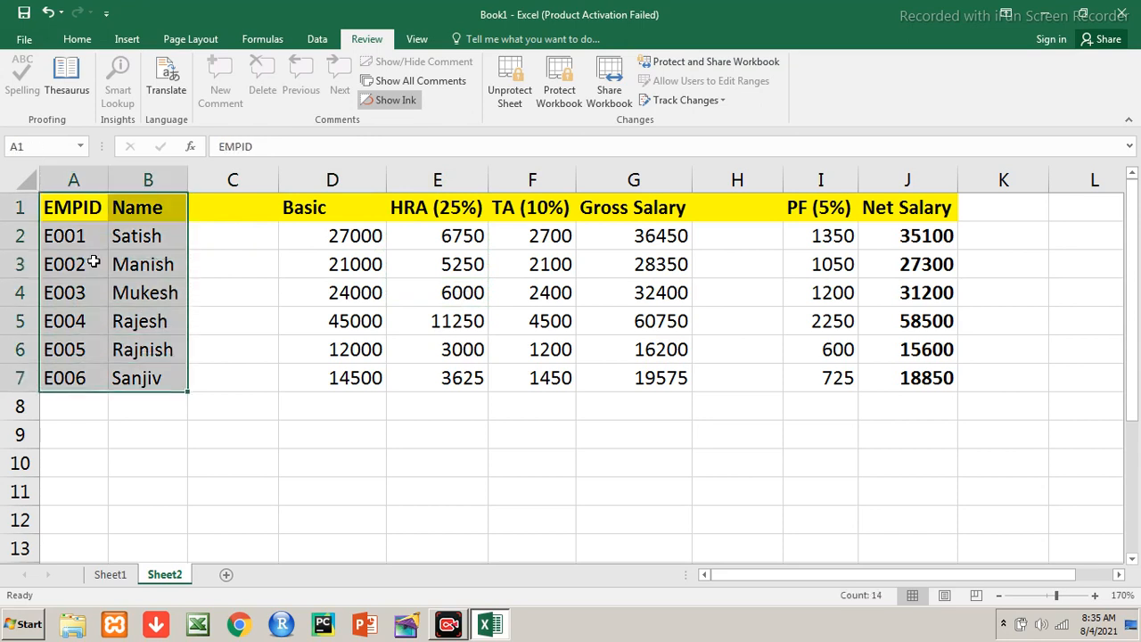
pyautogui.press('Right')
pyautogui.press('Right')
pyautogui.press('Right')
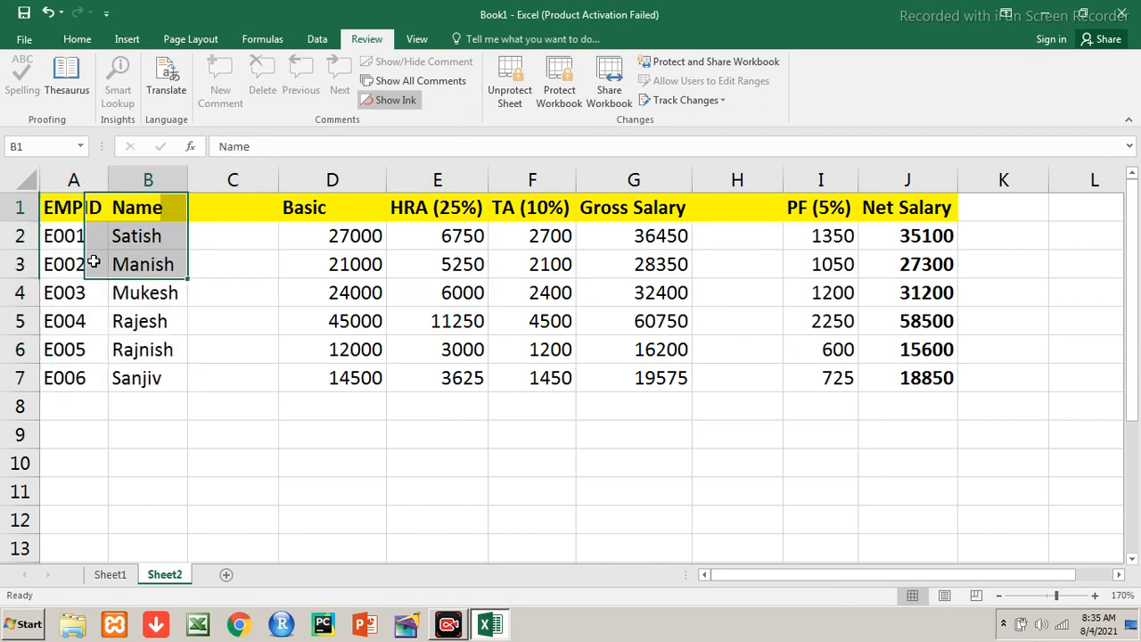
pyautogui.hotkey('shift', 'Right')
pyautogui.hotkey('shift', 'Right')
pyautogui.hotkey('shift', 'Right')
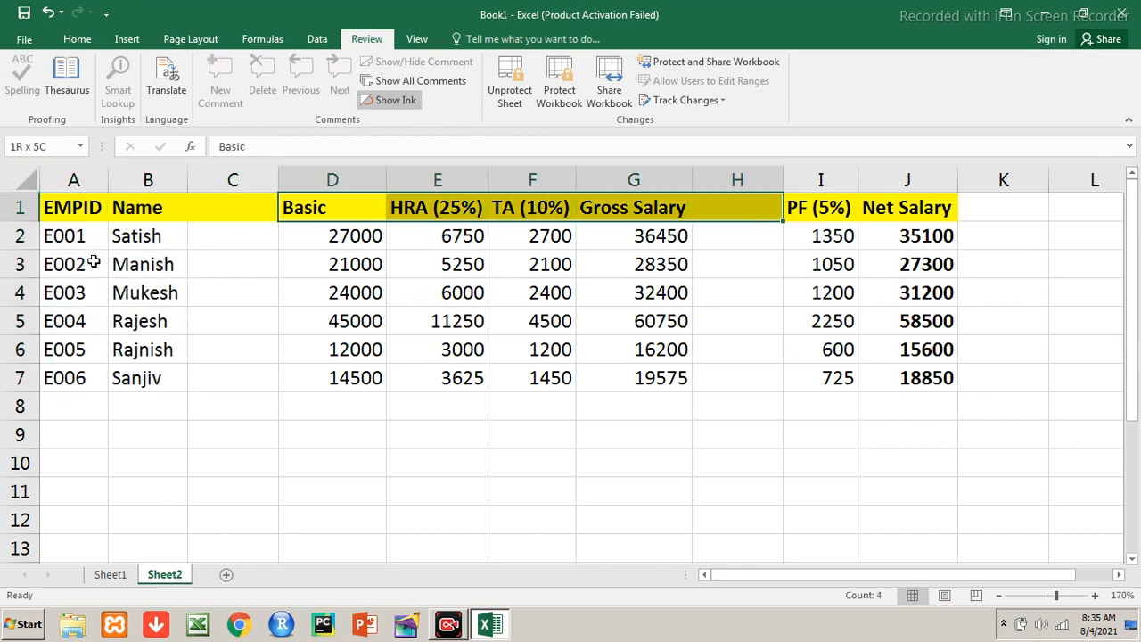
pyautogui.hotkey('shift', 'Down')
pyautogui.hotkey('shift', 'Down')
pyautogui.hotkey('shift', 'Down')
pyautogui.hotkey('shift', 'Down')
pyautogui.hotkey('shift', 'Down')
pyautogui.hotkey('shift', 'Down')
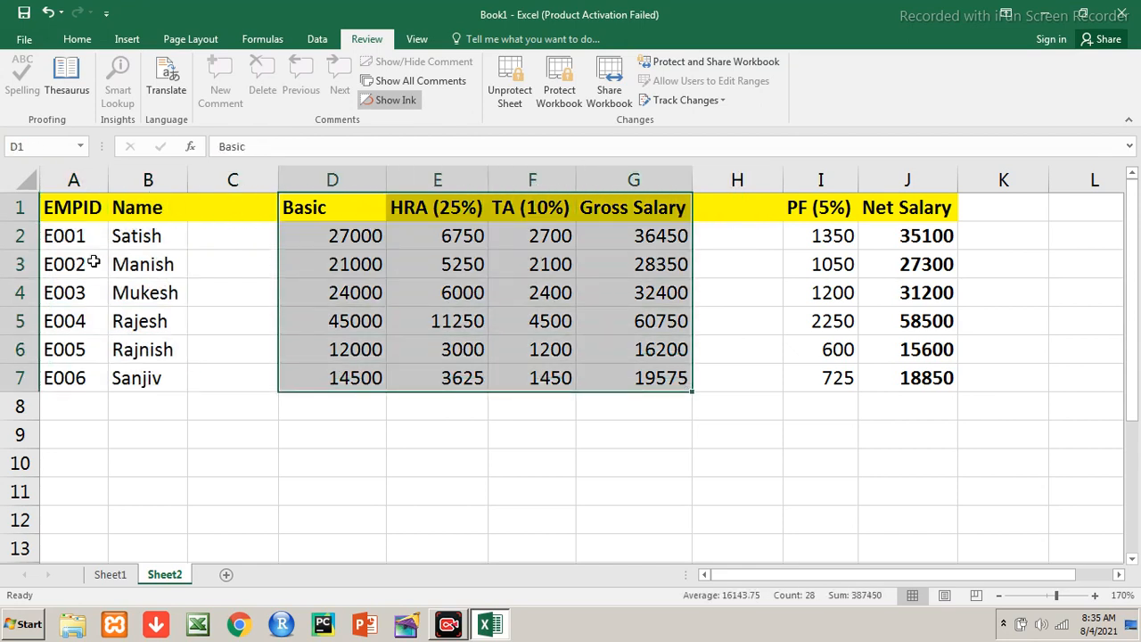
pyautogui.press('Right')
pyautogui.press('Right')
pyautogui.press('Right')
pyautogui.press('Right')
pyautogui.press('Right')
pyautogui.hotkey('shift', 'Right')
pyautogui.hotkey('shift', 'Down')
pyautogui.hotkey('shift', 'Down')
pyautogui.hotkey('shift', 'Down')
pyautogui.hotkey('shift', 'Down')
pyautogui.hotkey('shift', 'Down')
pyautogui.hotkey('shift', 'Down')
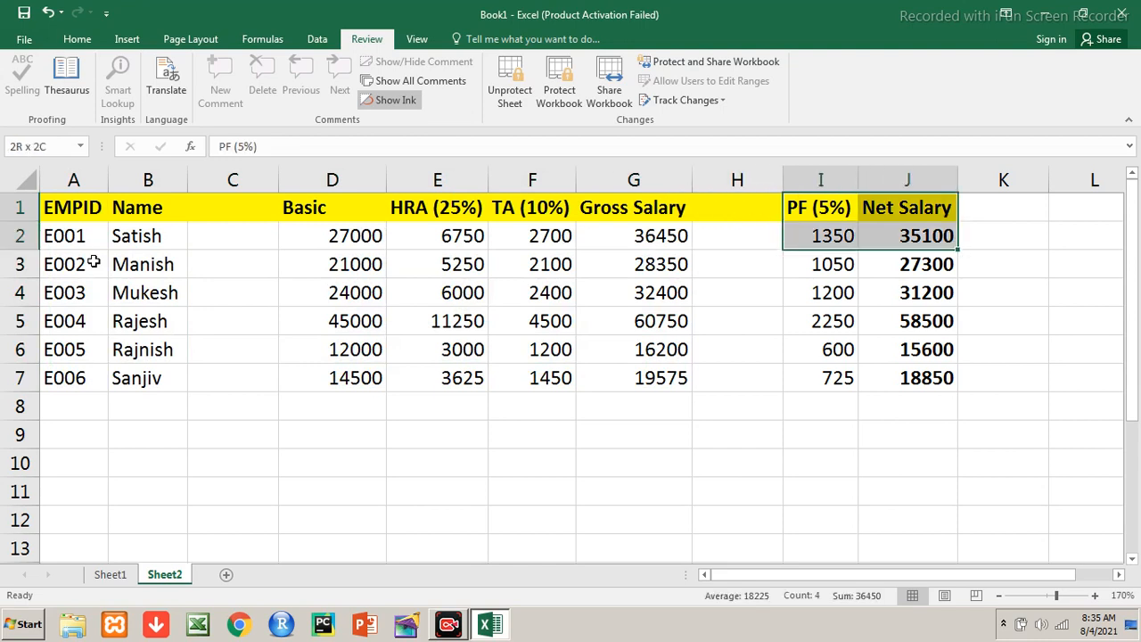
pyautogui.press('Down')
pyautogui.press('Down')
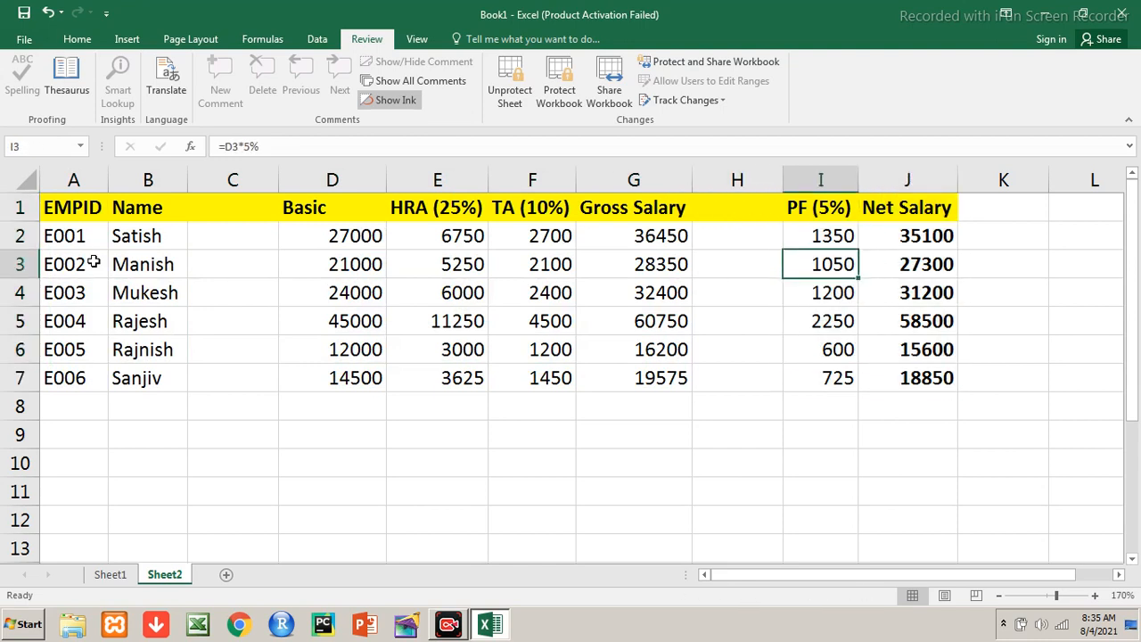
pyautogui.press('Up')
pyautogui.press('Up')
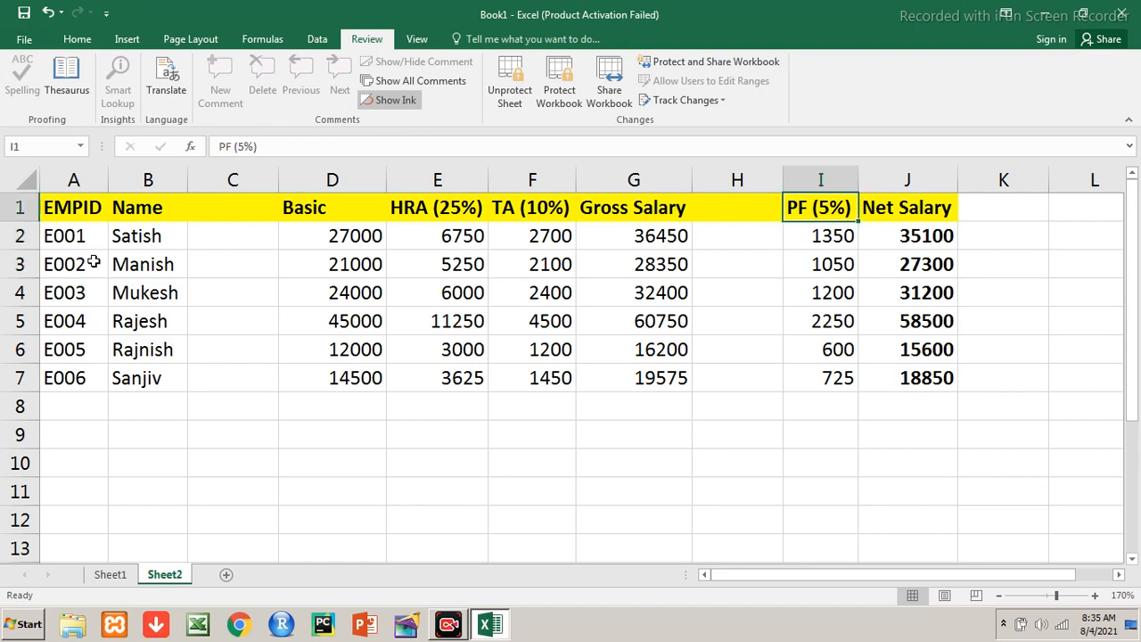
pyautogui.press('Down')
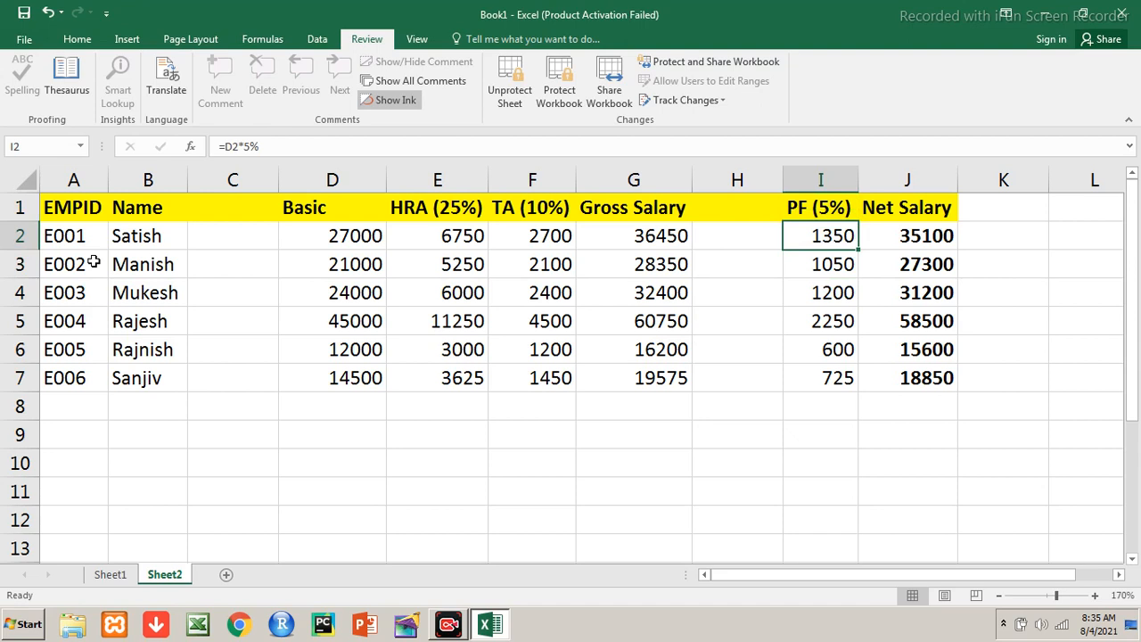
pyautogui.hotkey('shift', 'Down')
pyautogui.hotkey('shift', 'Down')
pyautogui.hotkey('shift', 'Down')
pyautogui.hotkey('shift', 'Down')
pyautogui.hotkey('shift', 'Down')
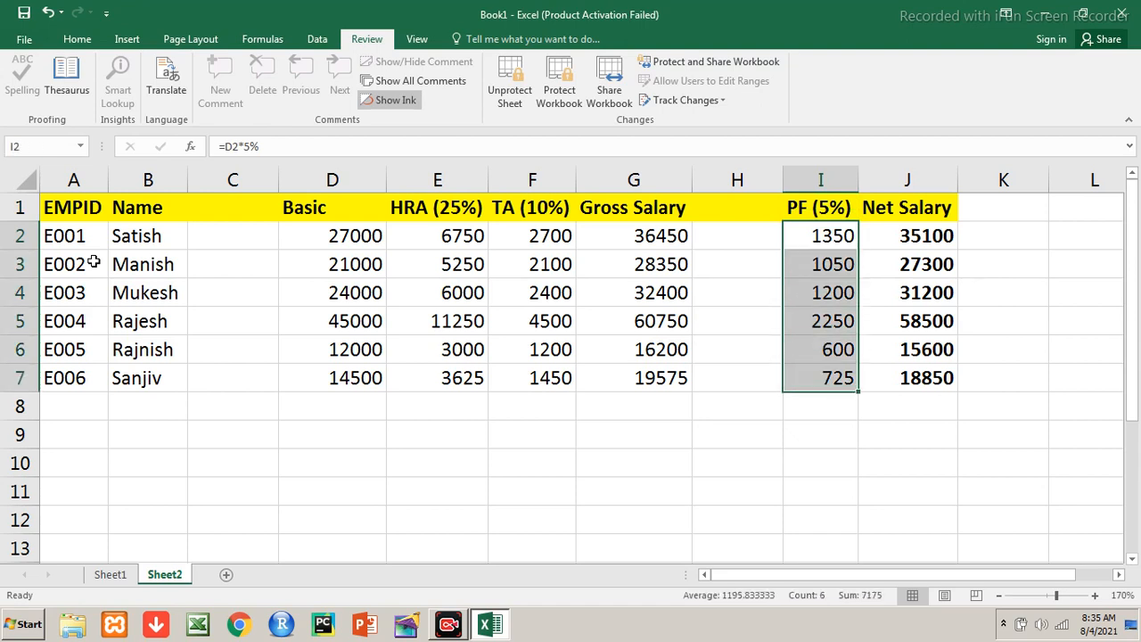
pyautogui.press('Up')
pyautogui.press('Down')
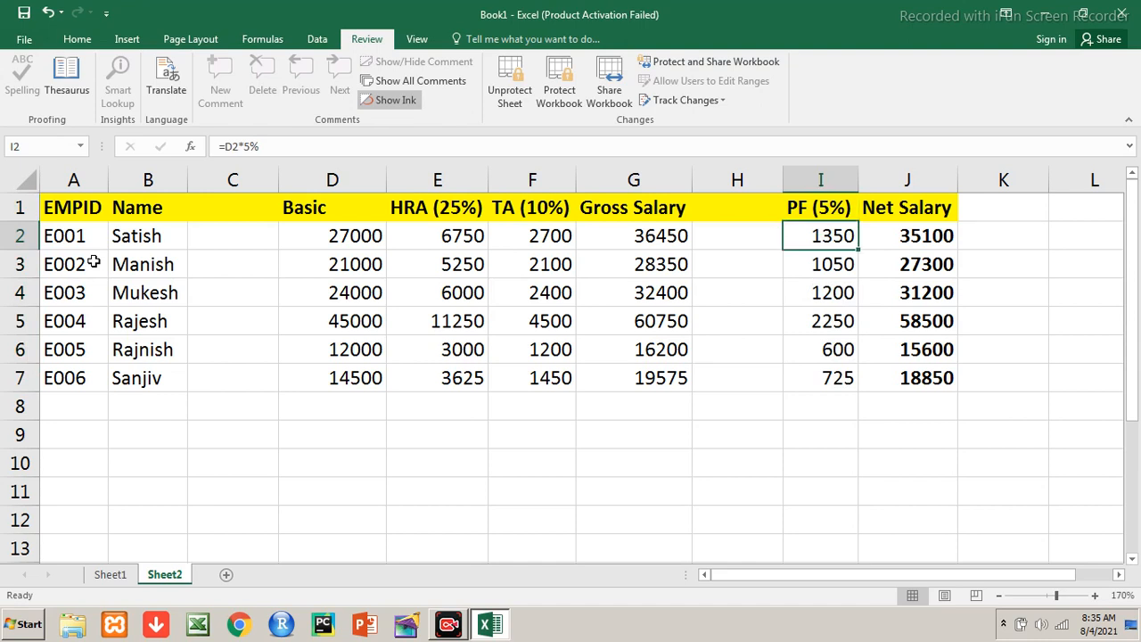
pyautogui.press('Delete')
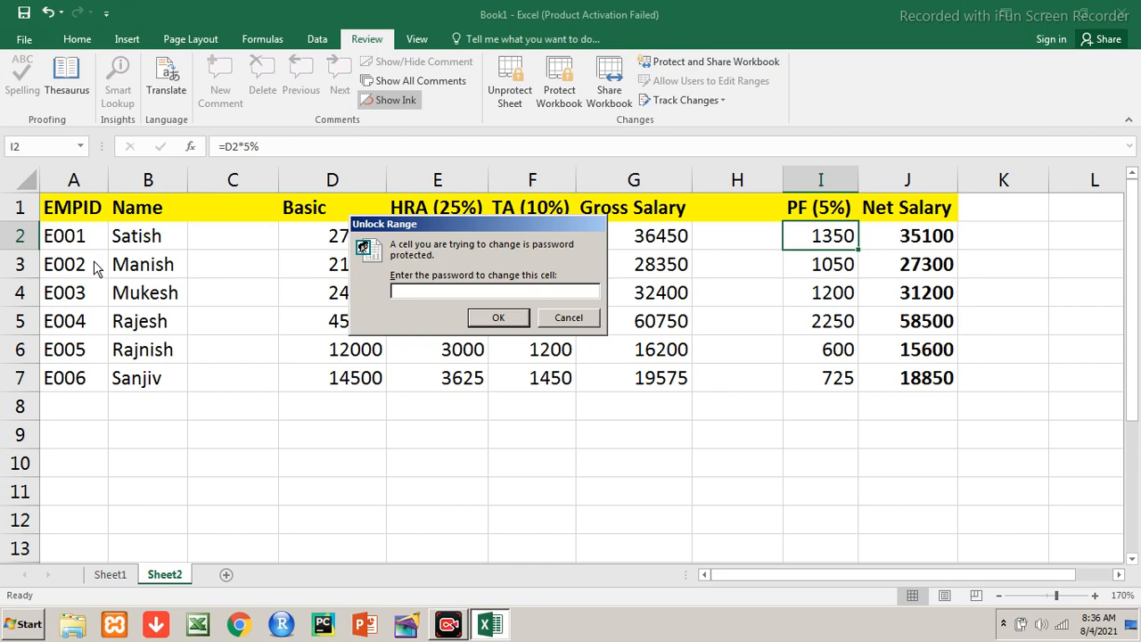
# Unlock the PF range with its password and change I2's formula to =D2*6%
pyautogui.write('1234')
pyautogui.press('Return')
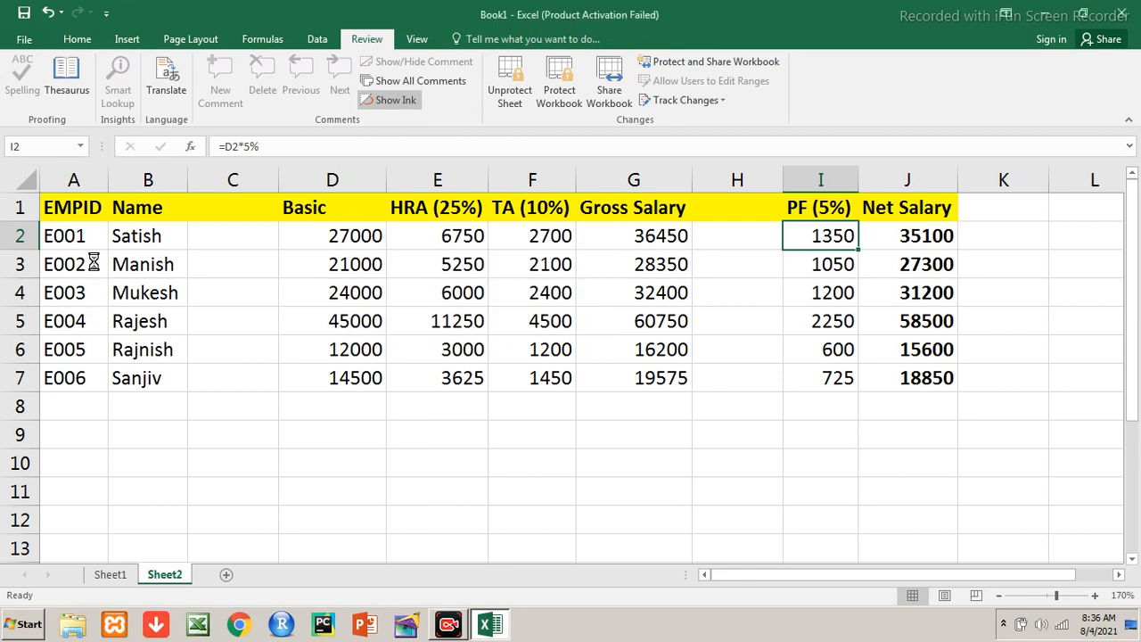
pyautogui.press('F2')
pyautogui.press('Left')
pyautogui.press('BackSpace')
pyautogui.write('6')
# Copy the 6% PF formula from I2 into I3:I7
pyautogui.hotkey('shift', 'Up')
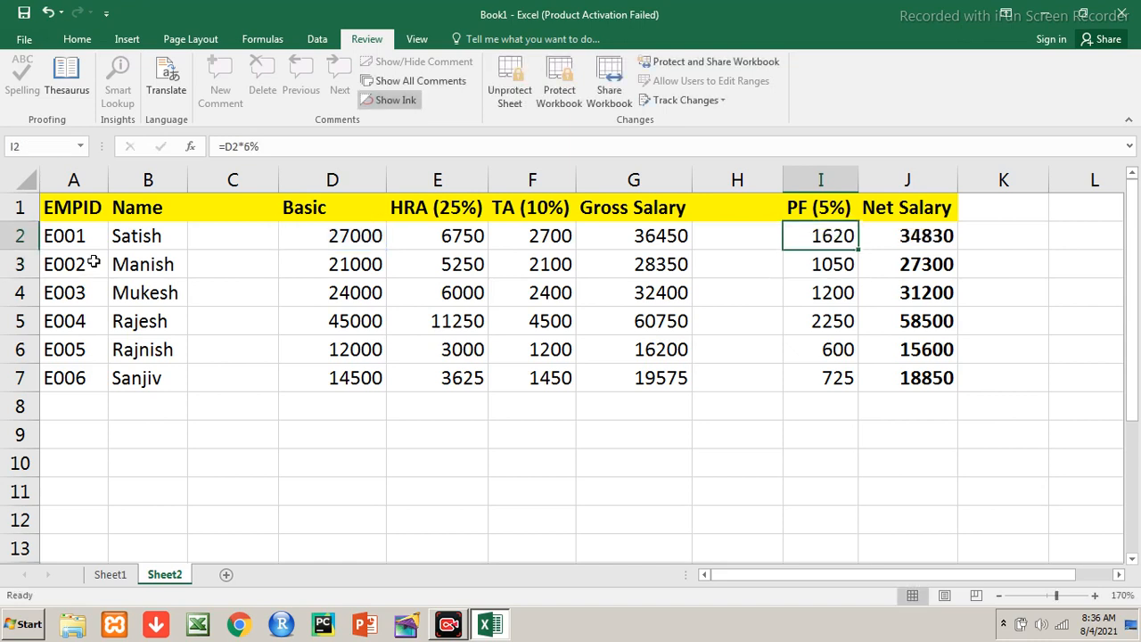
pyautogui.hotkey('ctrl', 'c')
pyautogui.hotkey('shift', 'Down')
pyautogui.hotkey('shift', 'Down')
pyautogui.hotkey('shift', 'Down')
pyautogui.hotkey('shift', 'Down')
pyautogui.hotkey('shift', 'Down')
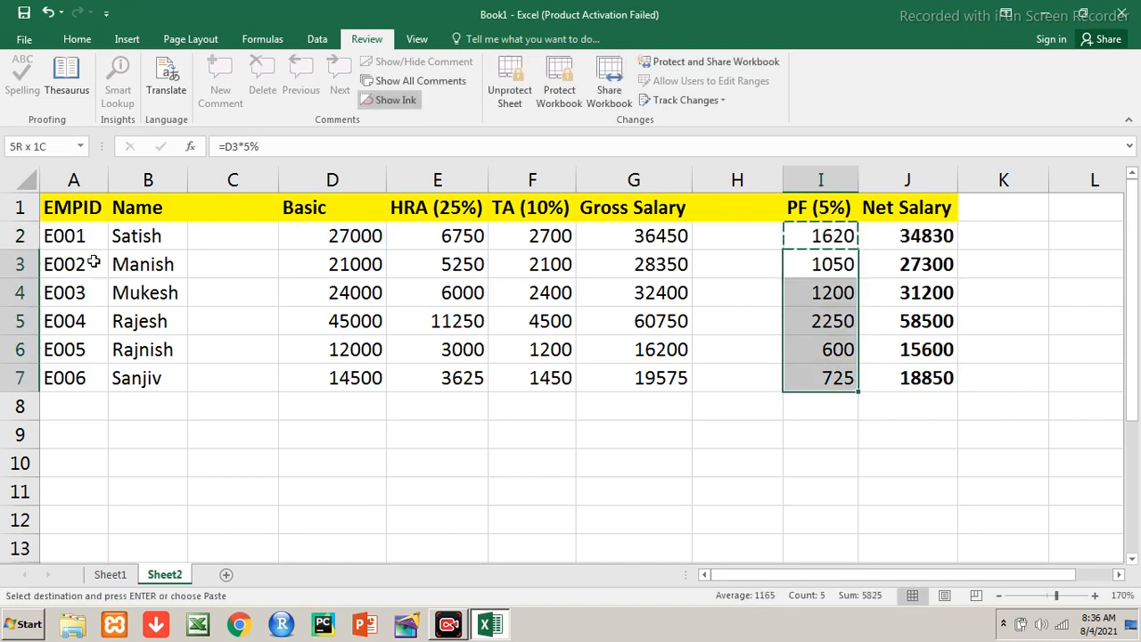
pyautogui.hotkey('ctrl', 'v')
pyautogui.press('Escape')
# Check the recalculated PF values and select the PF and Net Salary block I1:J7
pyautogui.press('Up')
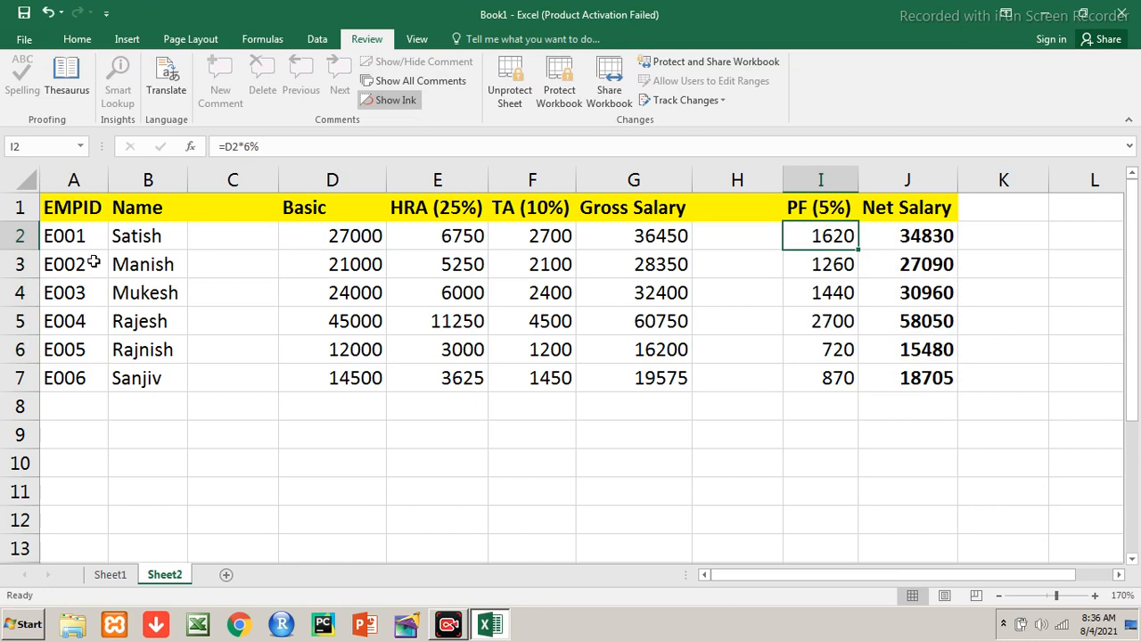
pyautogui.press('Down')
pyautogui.press('Down')
pyautogui.press('Down')
pyautogui.press('Down')
pyautogui.press('Up')
pyautogui.press('Up')
pyautogui.press('Up')
pyautogui.press('Up')
pyautogui.press('Up')
pyautogui.hotkey('shift', 'Right')
pyautogui.hotkey('shift', 'Down')
pyautogui.hotkey('shift', 'Down')
pyautogui.hotkey('shift', 'Down')
pyautogui.hotkey('shift', 'Down')
pyautogui.hotkey('shift', 'Down')
pyautogui.hotkey('shift', 'Down')
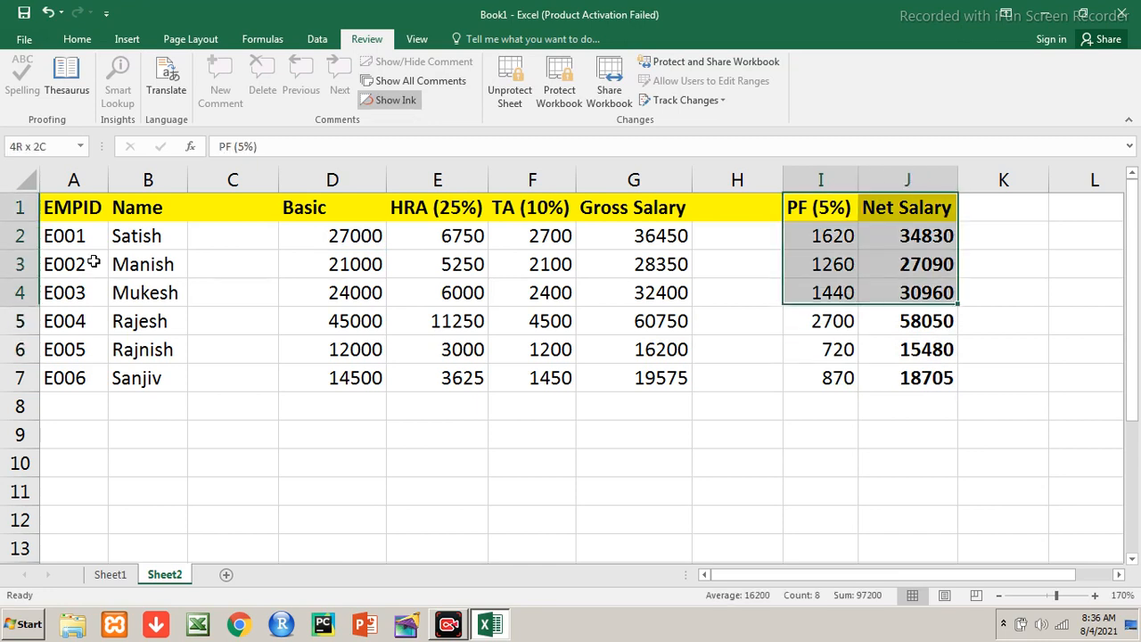
# Select the salary block D1:G7, then the EMPID and Name block A1:B7
pyautogui.press('Left')
pyautogui.press('Left')
pyautogui.press('Left')
pyautogui.press('Left')
pyautogui.press('Left')
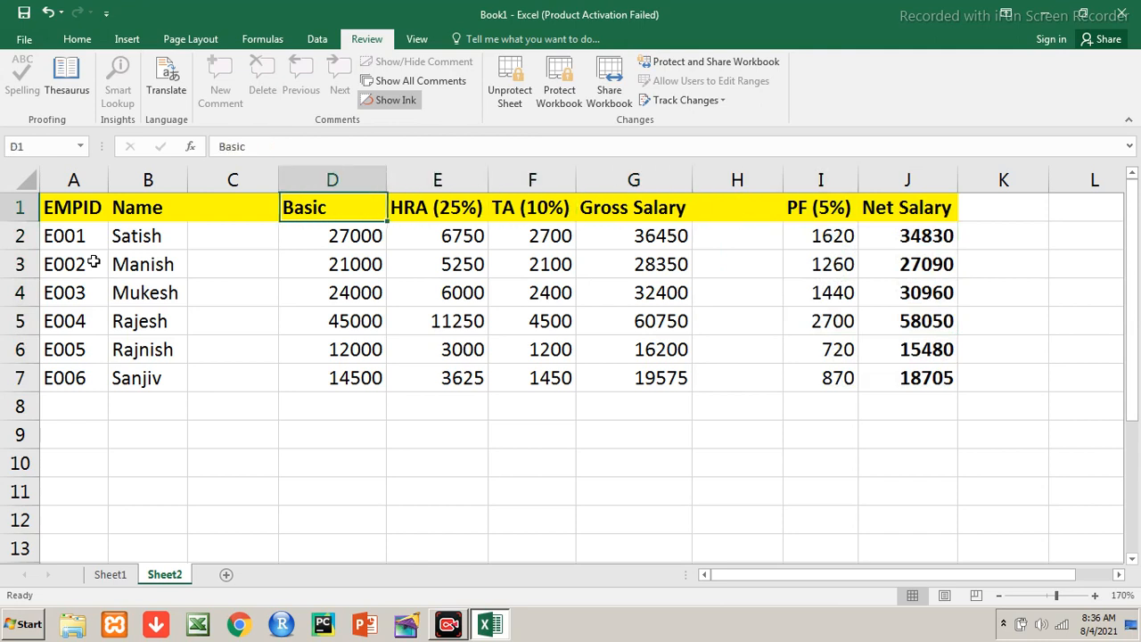
pyautogui.hotkey('shift', 'Right')
pyautogui.hotkey('shift', 'Right')
pyautogui.hotkey('shift', 'Right')
pyautogui.hotkey('shift', 'Right')
pyautogui.hotkey('shift', 'Left')
pyautogui.hotkey('shift', 'Down')
pyautogui.hotkey('shift', 'Down')
pyautogui.hotkey('shift', 'Down')
pyautogui.hotkey('shift', 'Down')
pyautogui.hotkey('shift', 'Down')
pyautogui.hotkey('shift', 'Down')
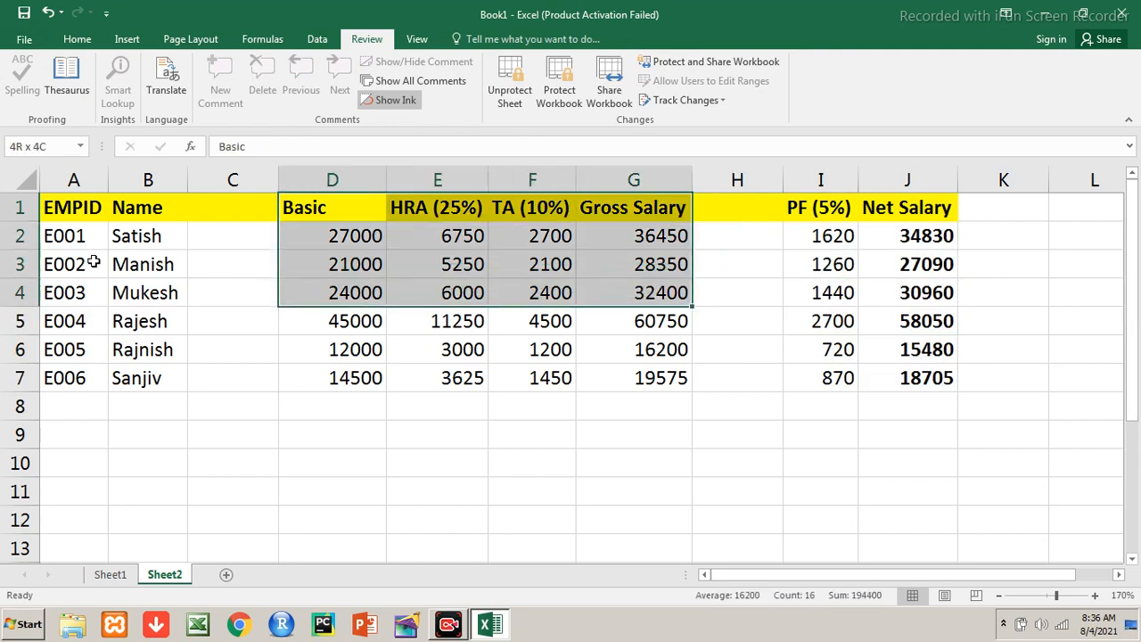
pyautogui.press('Left')
pyautogui.press('Left')
pyautogui.press('Left')
pyautogui.hotkey('shift', 'Right')
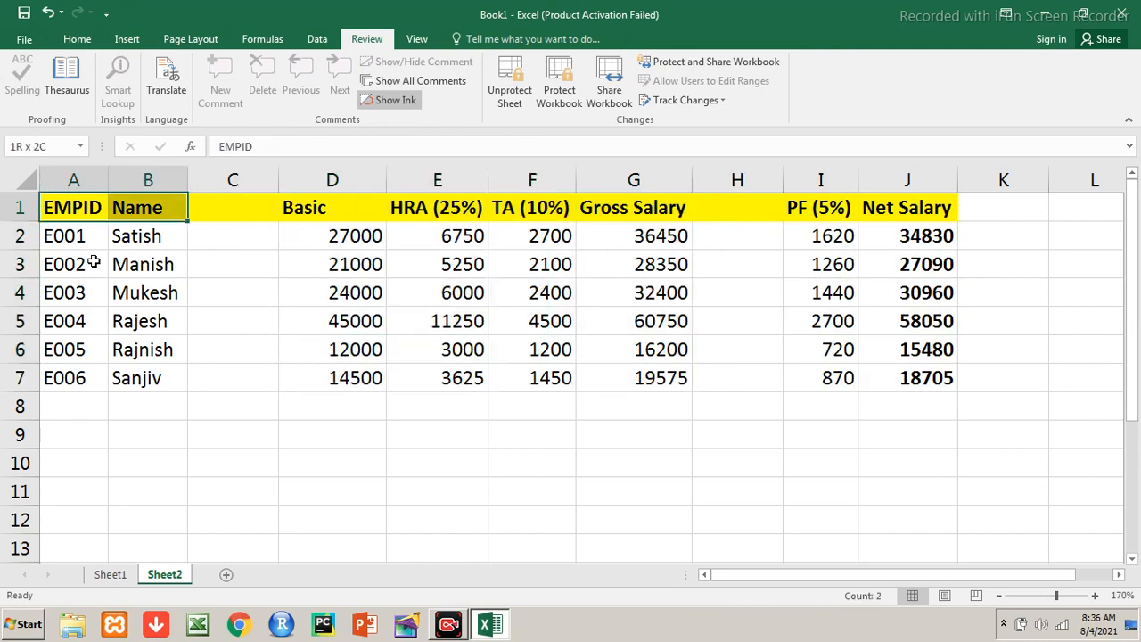
pyautogui.hotkey('shift', 'Down')
pyautogui.hotkey('shift', 'Down')
pyautogui.hotkey('shift', 'Down')
pyautogui.hotkey('shift', 'Down')
pyautogui.hotkey('shift', 'Down')
pyautogui.hotkey('shift', 'Down')
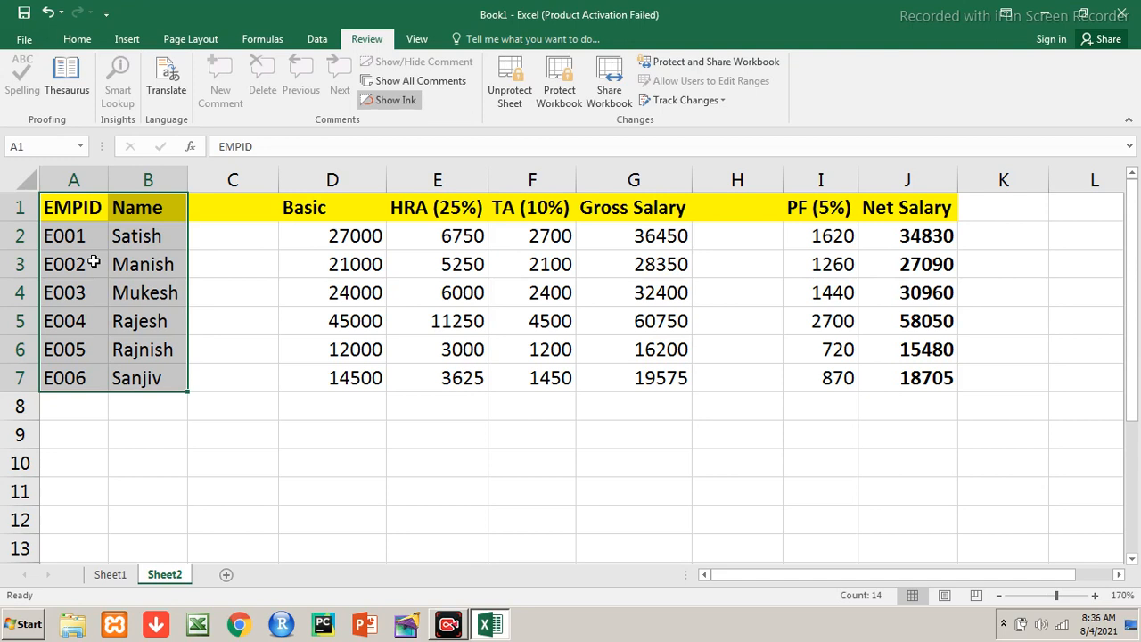
pyautogui.press('Right')
pyautogui.press('Right')
pyautogui.press('Down')
pyautogui.press('Down')
pyautogui.press('Down')
pyautogui.press('Down')
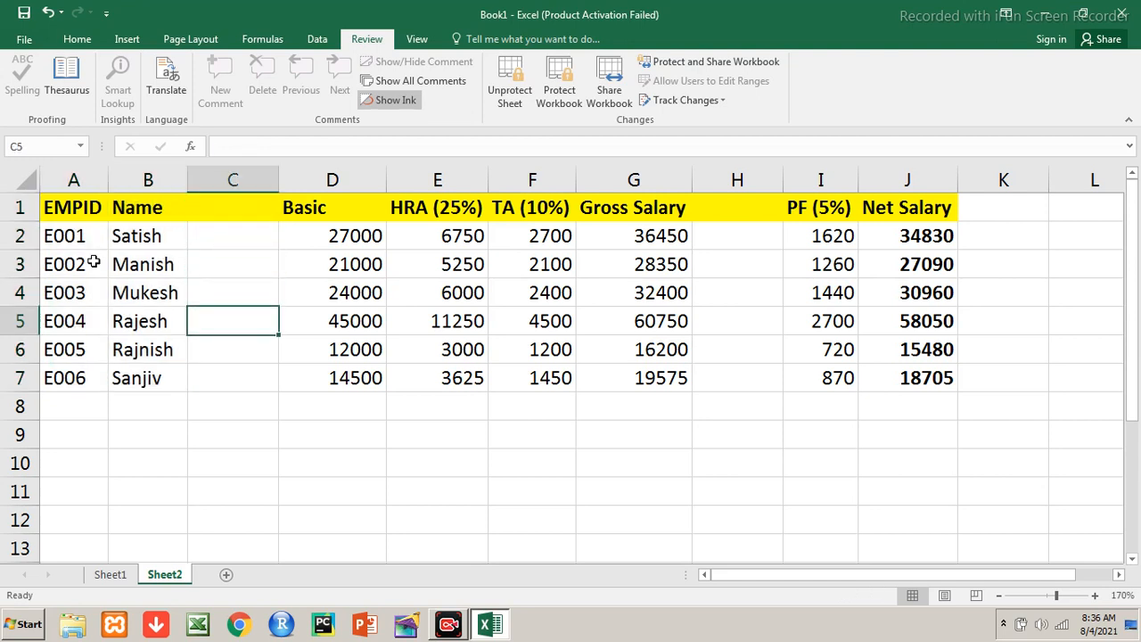
# Unprotect Sheet2 with the sheet password
pyautogui.click(515, 103)
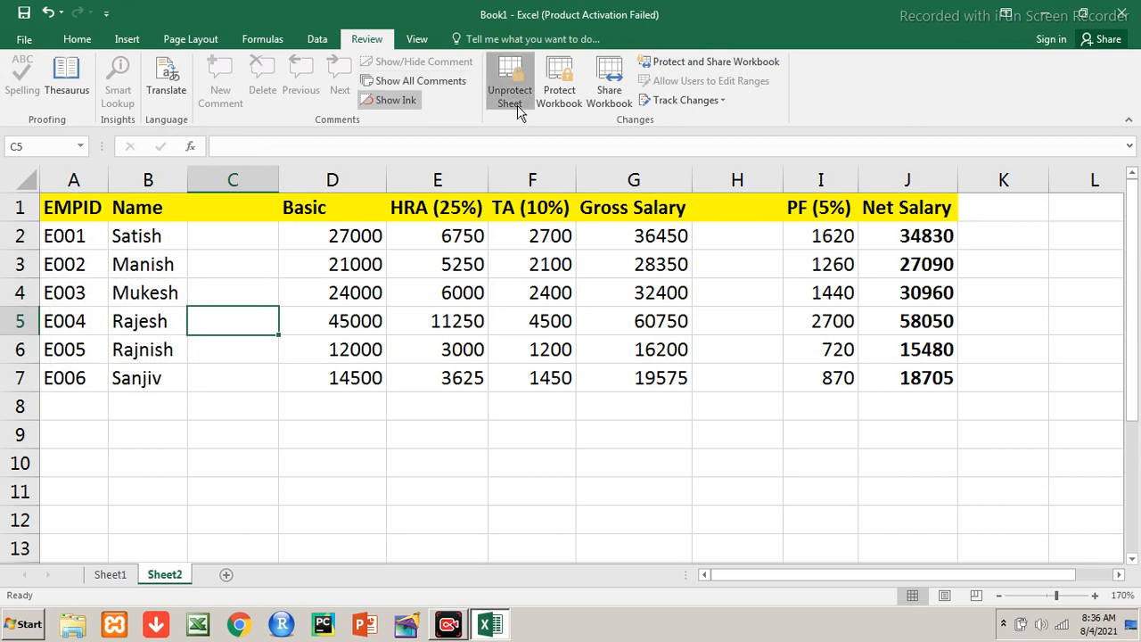
pyautogui.write('******')
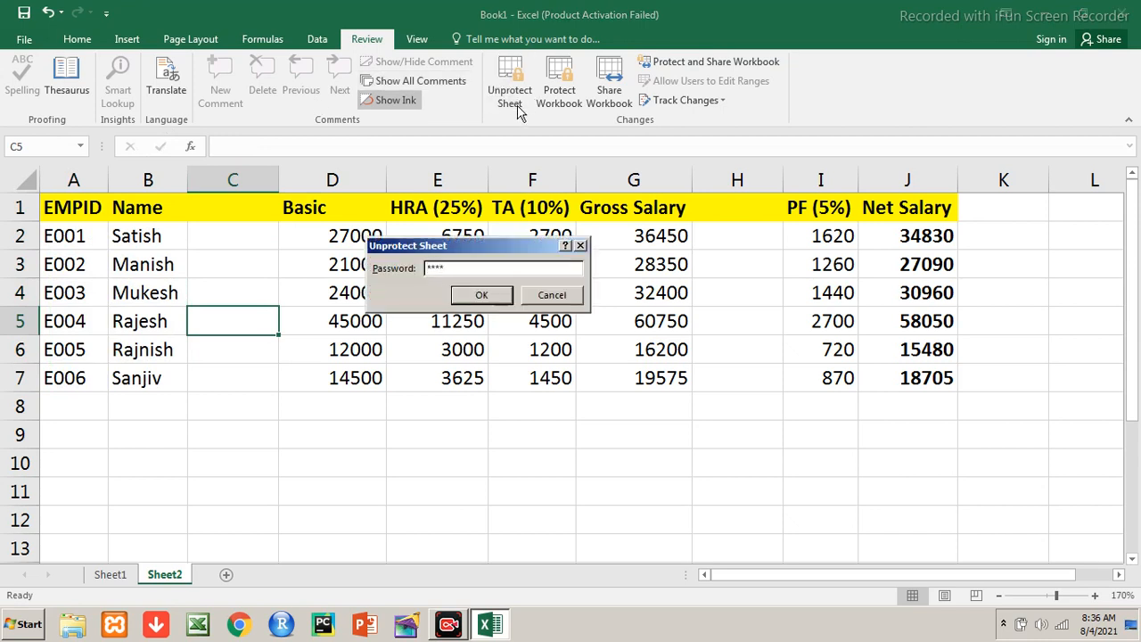
pyautogui.write('***')
pyautogui.press('Return')
# Overwrite row 2 with ID E0010, a new name and Basic 23400
pyautogui.press('Up')
pyautogui.press('Up')
pyautogui.press('Up')
pyautogui.press('Left')
pyautogui.press('Left')
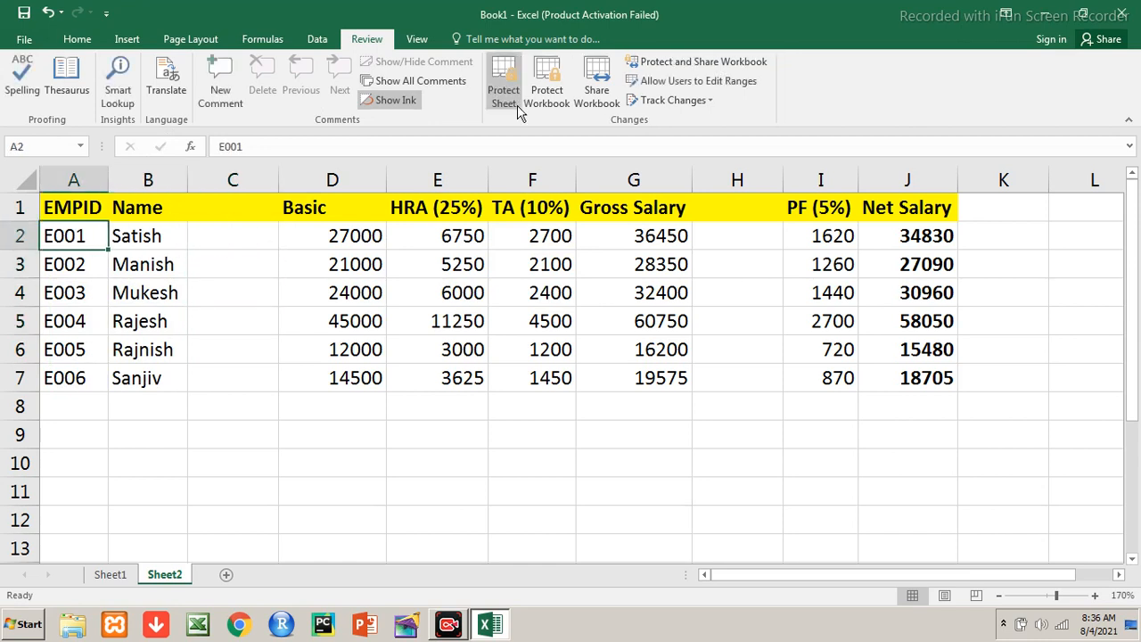
pyautogui.write('E005')
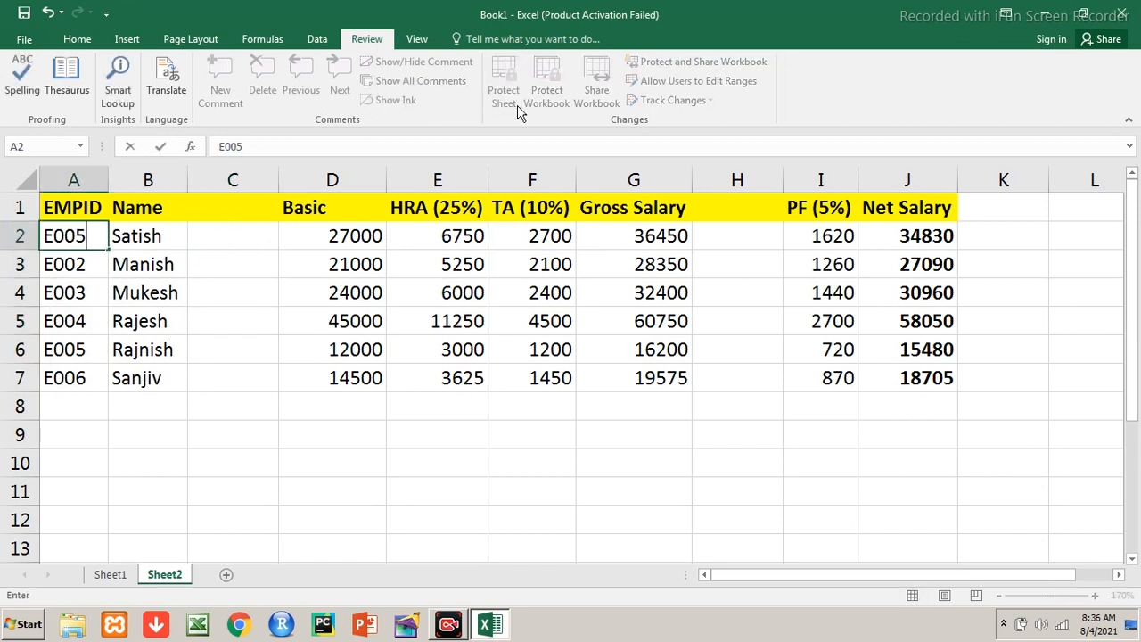
pyautogui.press('BackSpace')
pyautogui.write('10')
pyautogui.press('Return')
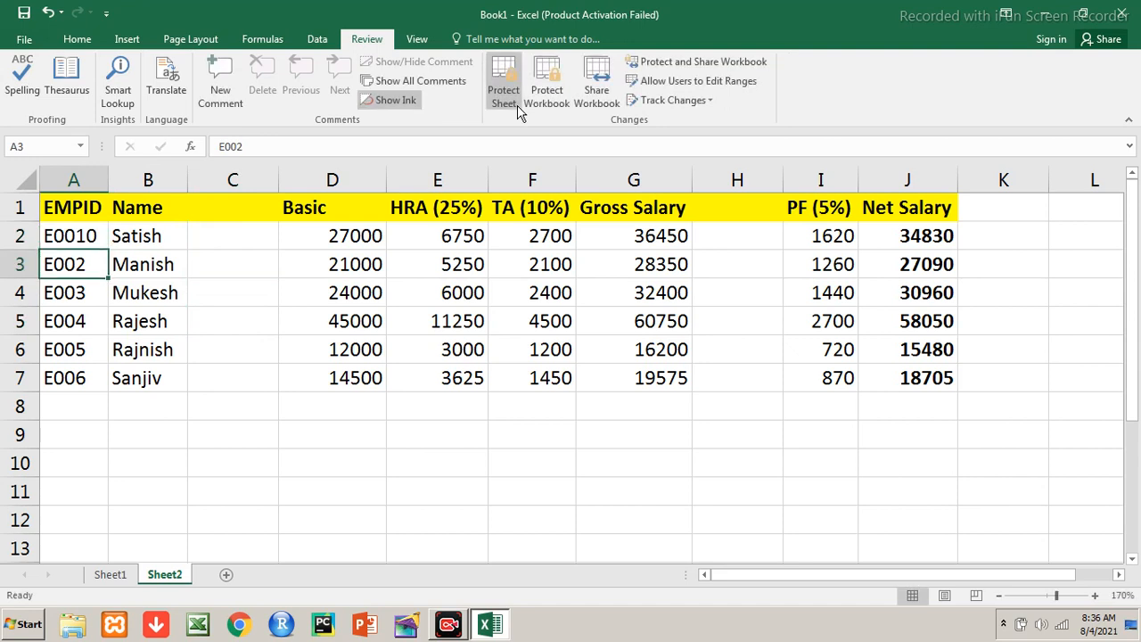
pyautogui.press('Up')
pyautogui.press('Right')
pyautogui.write('dsaf')
pyautogui.press('Right')
pyautogui.press('Right')
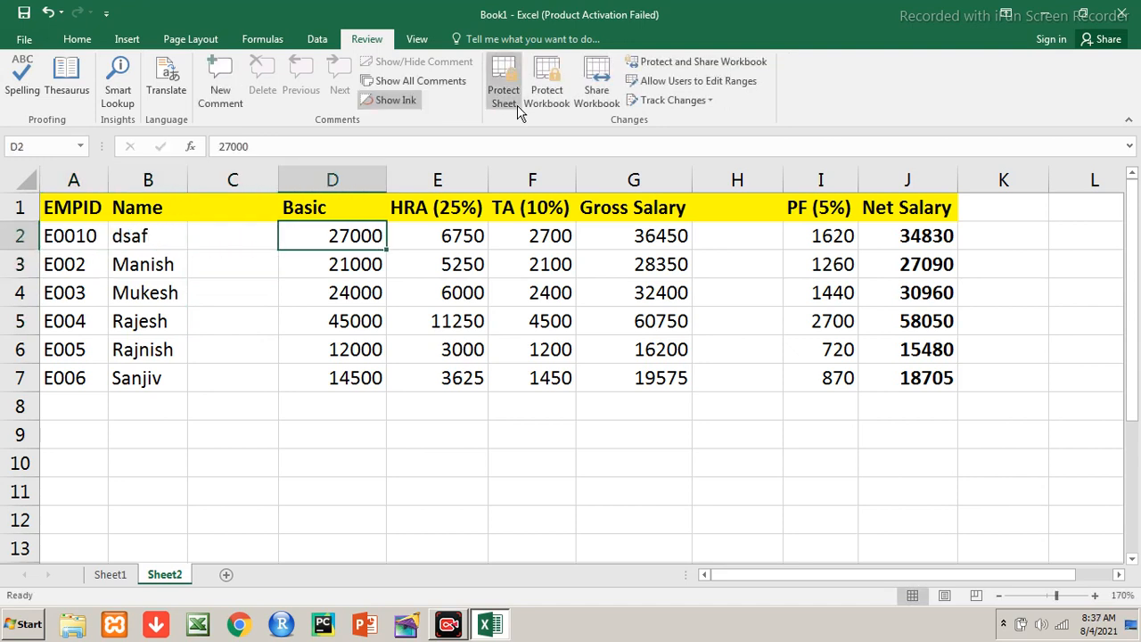
pyautogui.write('234000')
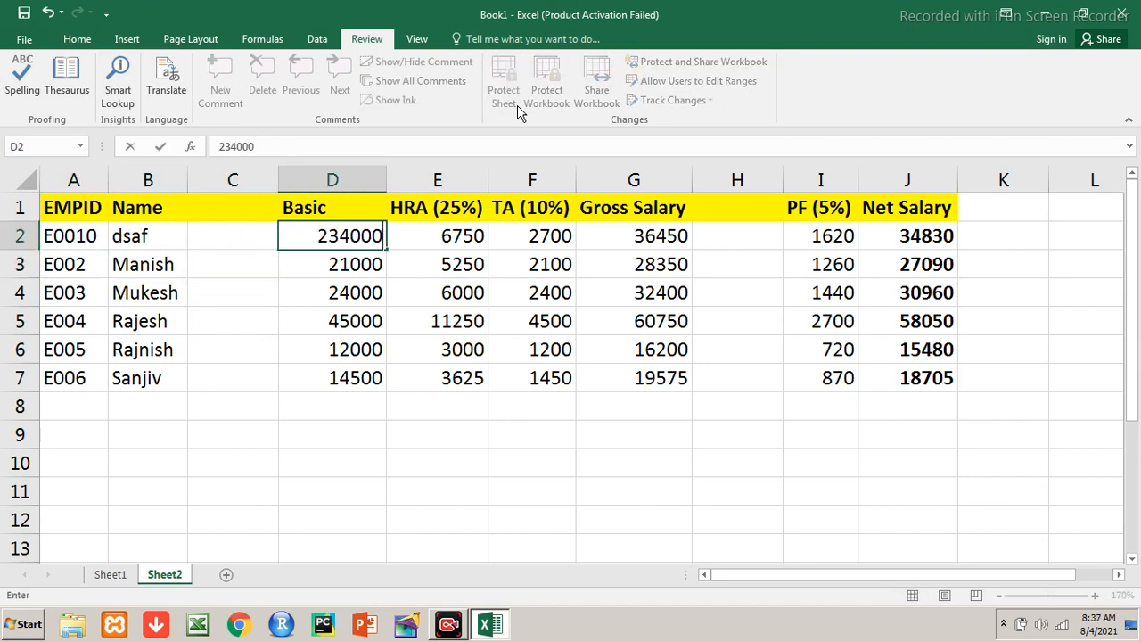
pyautogui.press('BackSpace')
pyautogui.press('Return')
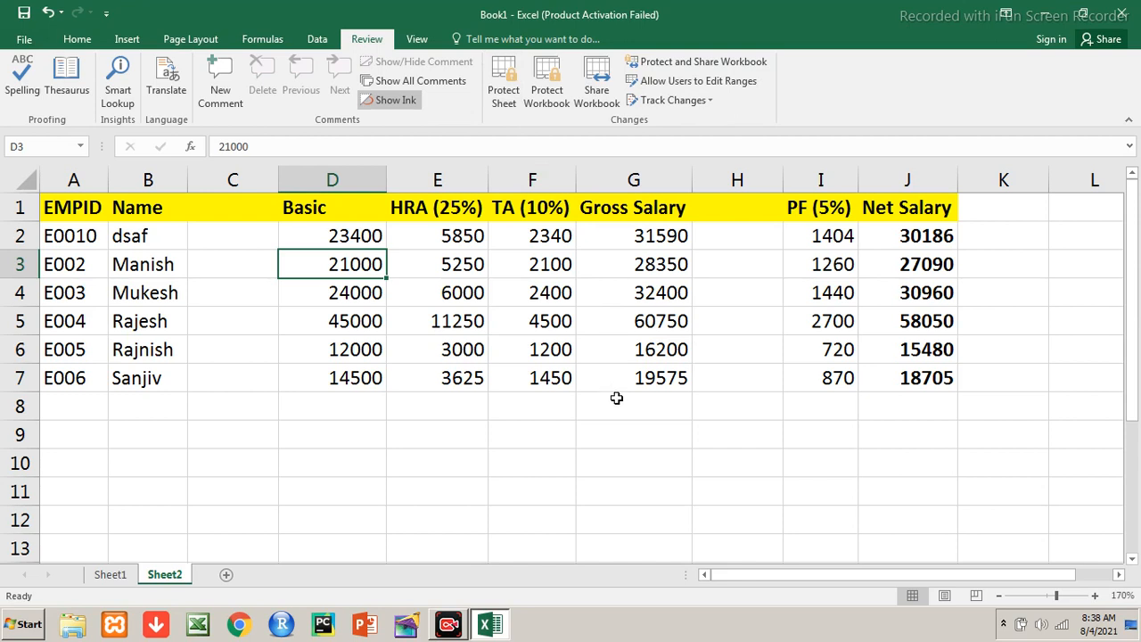
pyautogui.click(1005, 624)
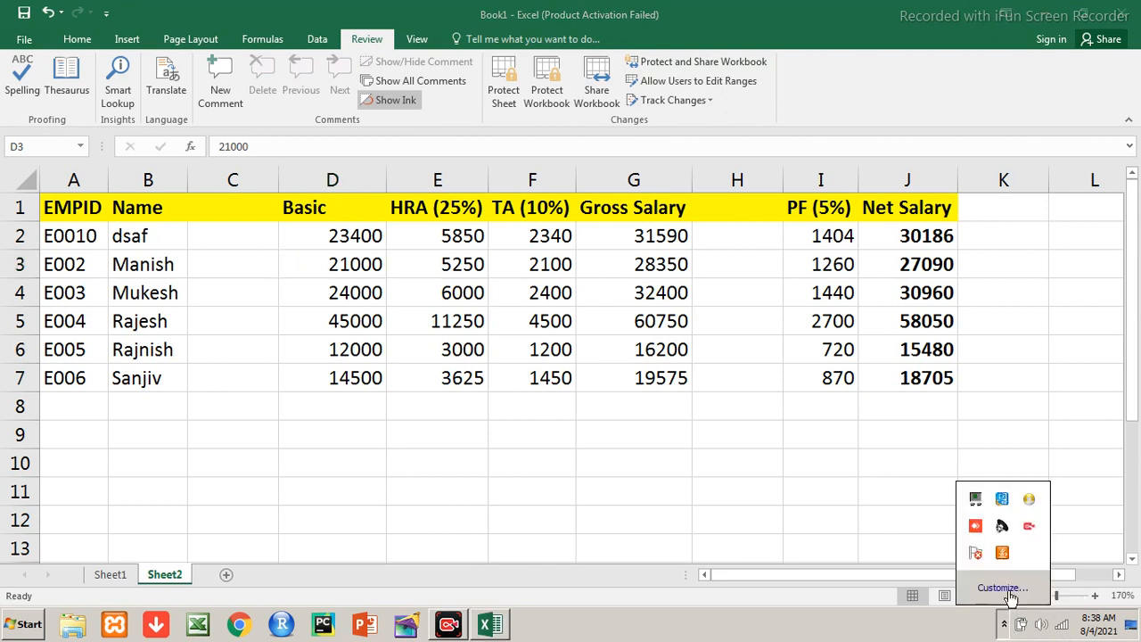
pyautogui.rightClick(1030, 530)
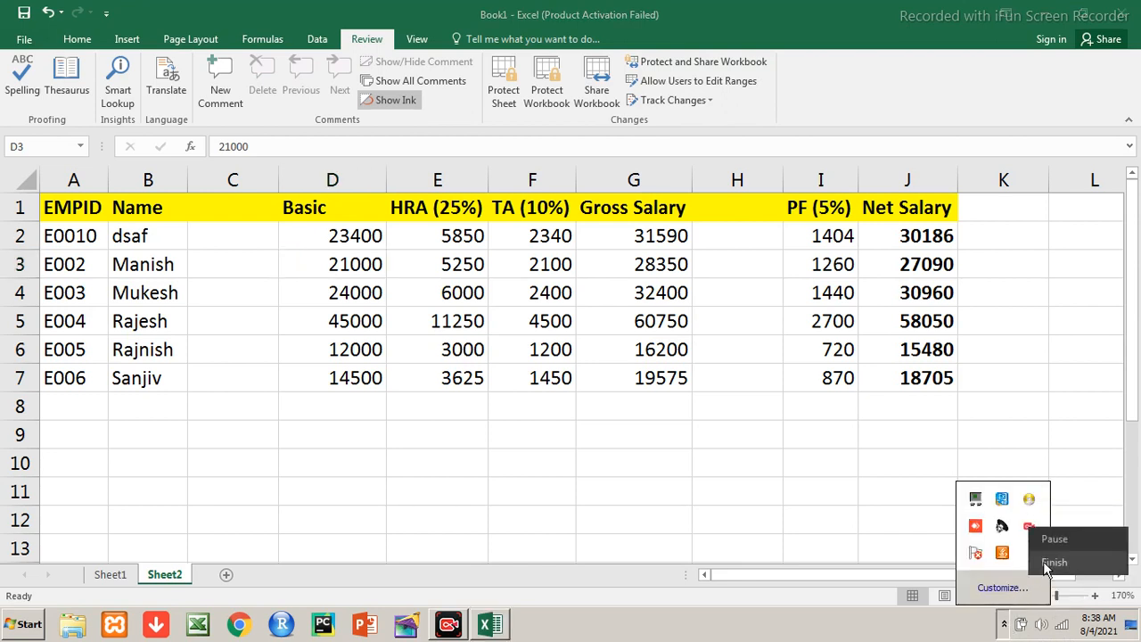